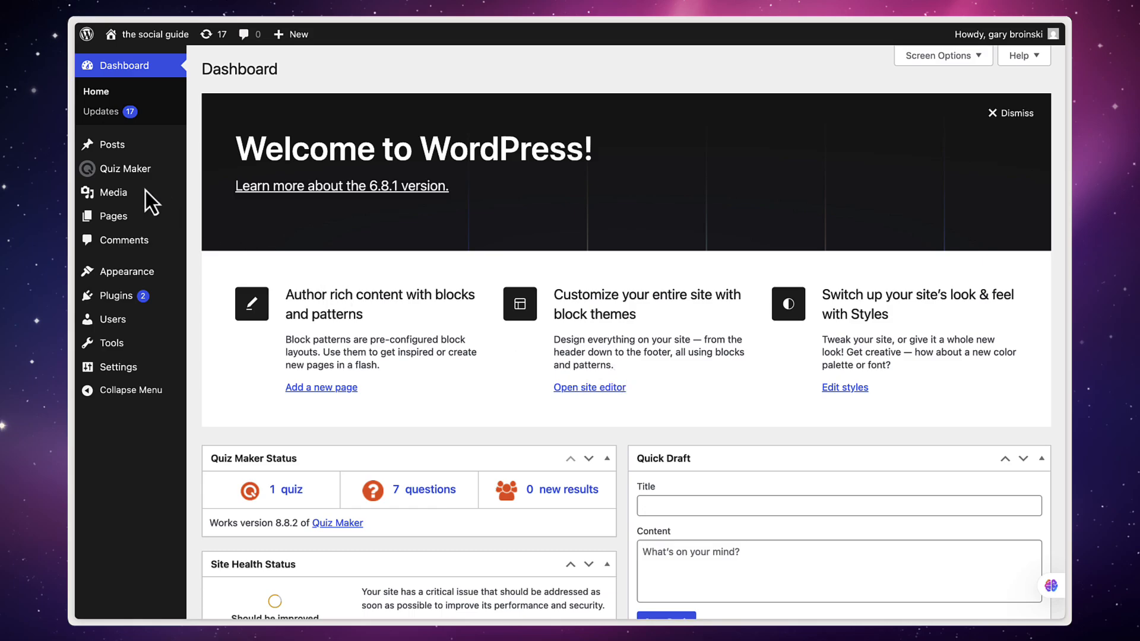
Open the Quiz Maker plugin's list of quizzes and look it over
{"action": "left_click", "coordinate": [128, 170]}
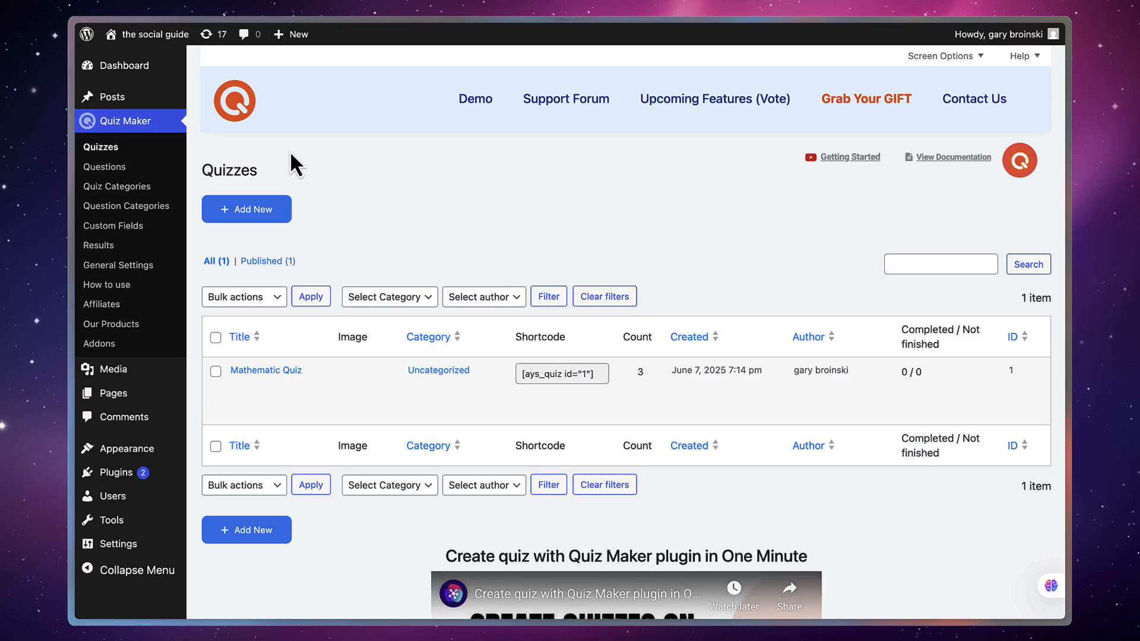
{"action": "scroll", "coordinate": [453, 186], "scroll_direction": "down", "scroll_amount": 2}
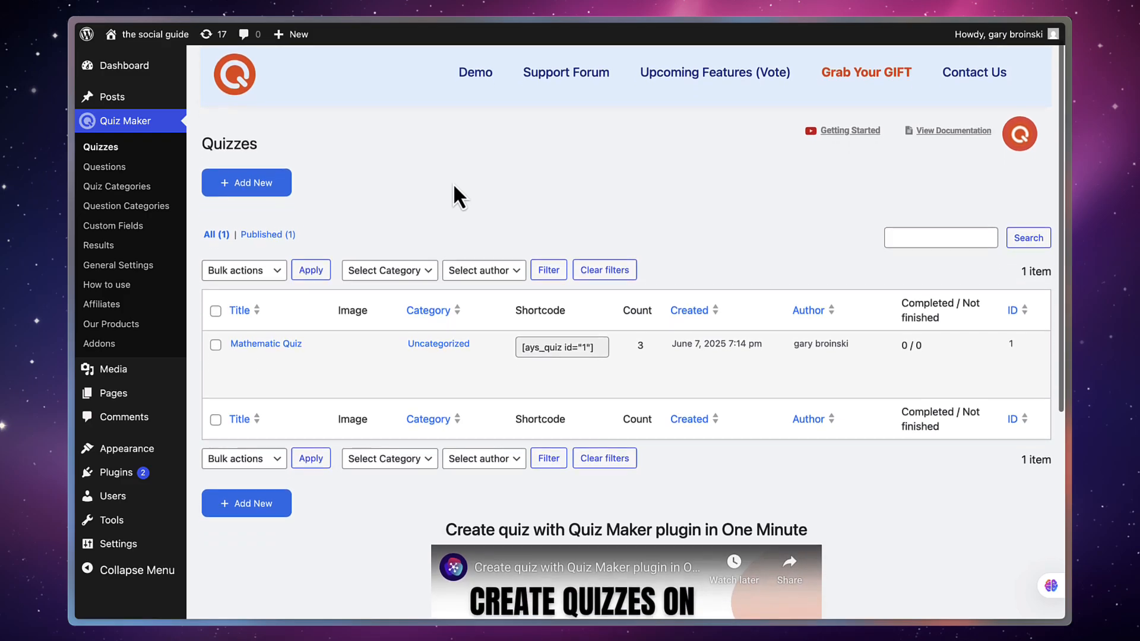
{"action": "scroll", "coordinate": [454, 186], "scroll_direction": "up", "scroll_amount": 1}
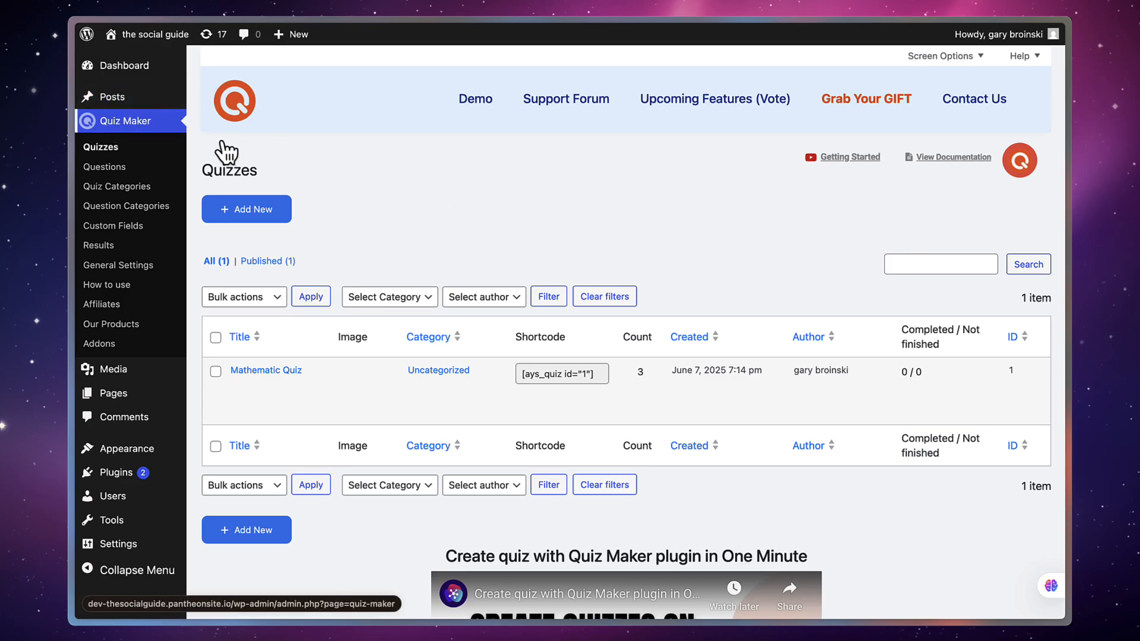
Search the directory of installable plugins for "quiz maker" and locate the Quiz Maker plugin by Ays Pro
{"action": "mouse_move", "coordinate": [131, 478]}
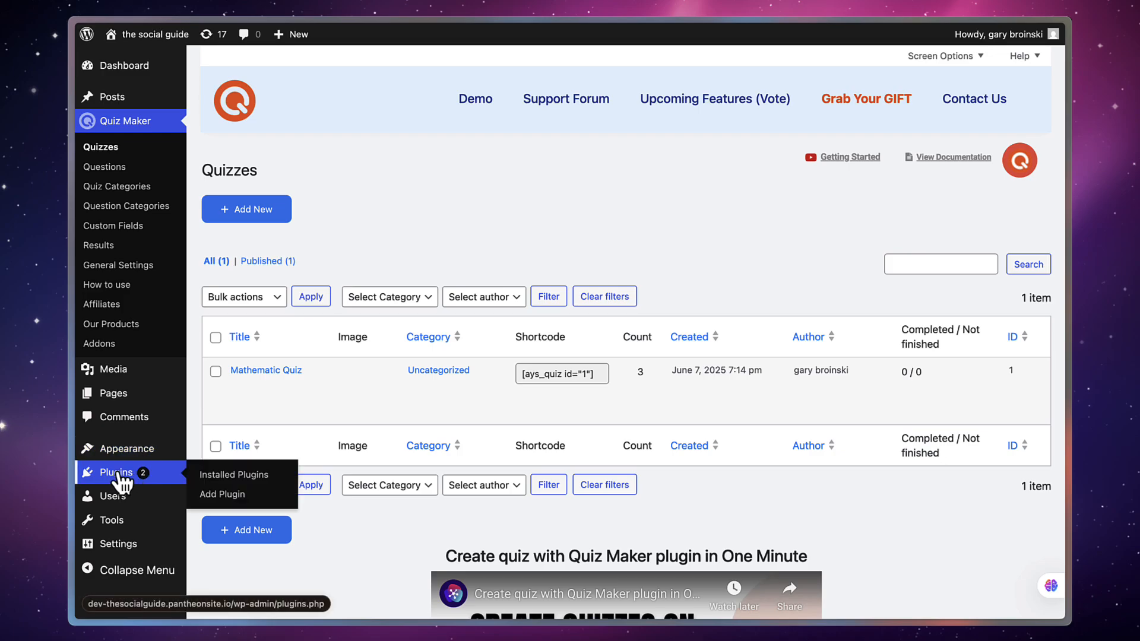
{"action": "mouse_move", "coordinate": [91, 473]}
{"action": "left_click", "coordinate": [240, 494]}
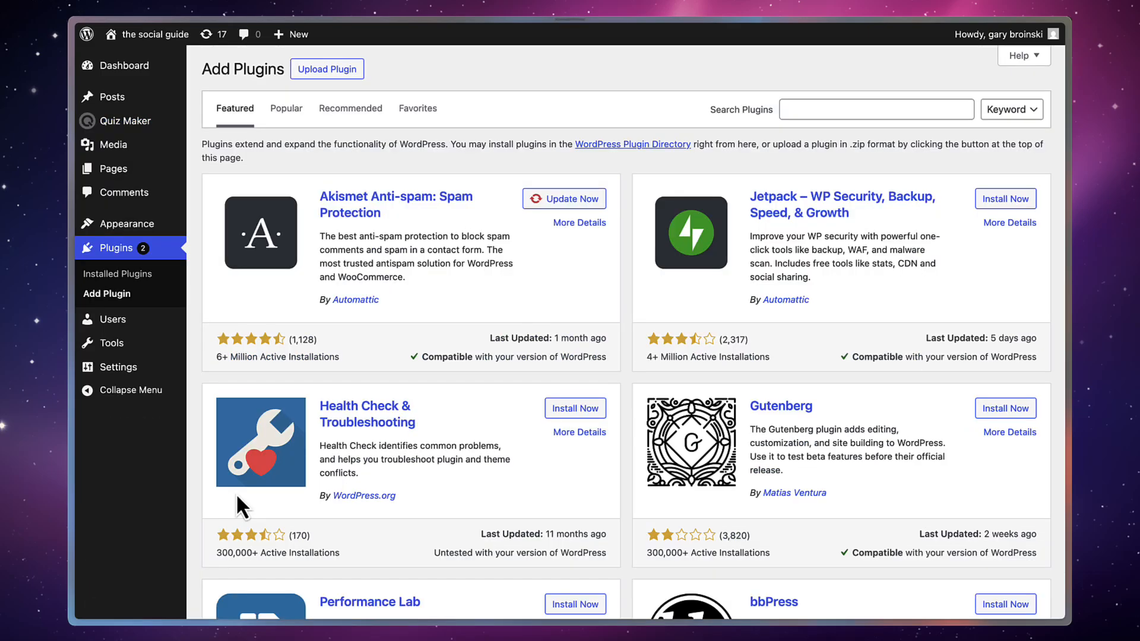
{"action": "left_click", "coordinate": [915, 102]}
{"action": "type", "text": "quiz maker"}
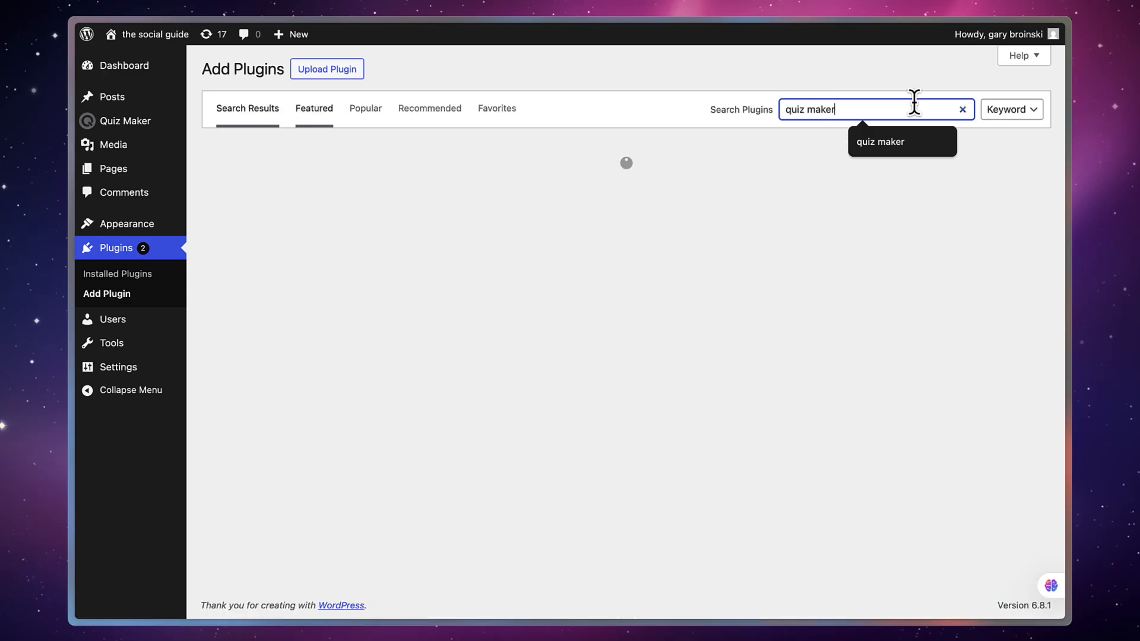
{"action": "left_click", "coordinate": [684, 140]}
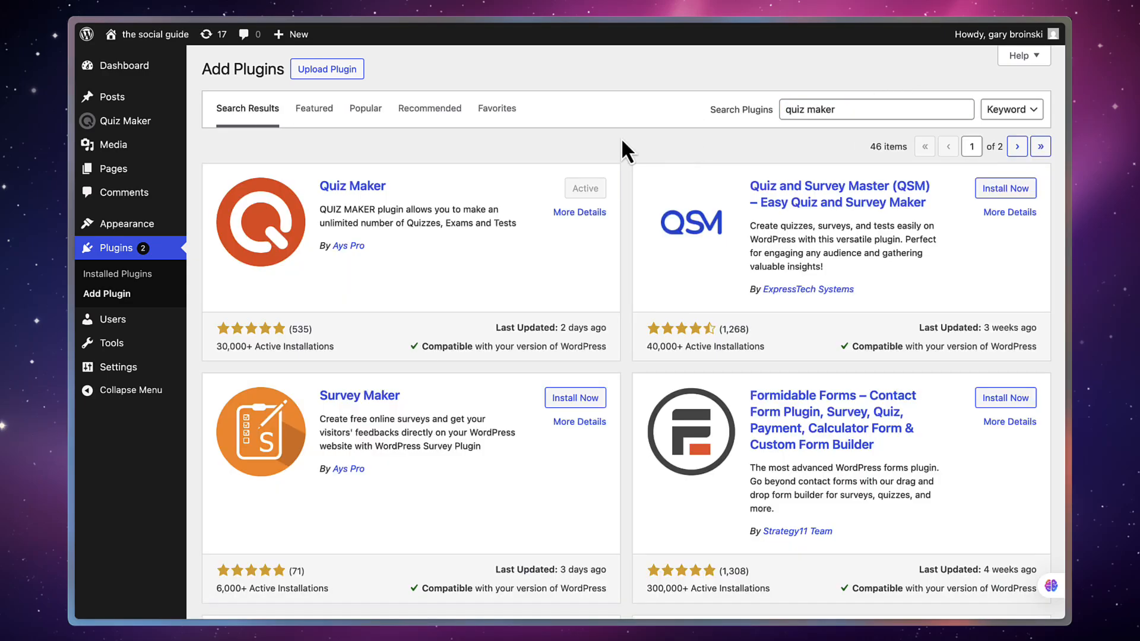
{"action": "left_click_drag", "start_coordinate": [314, 184], "coordinate": [397, 192]}
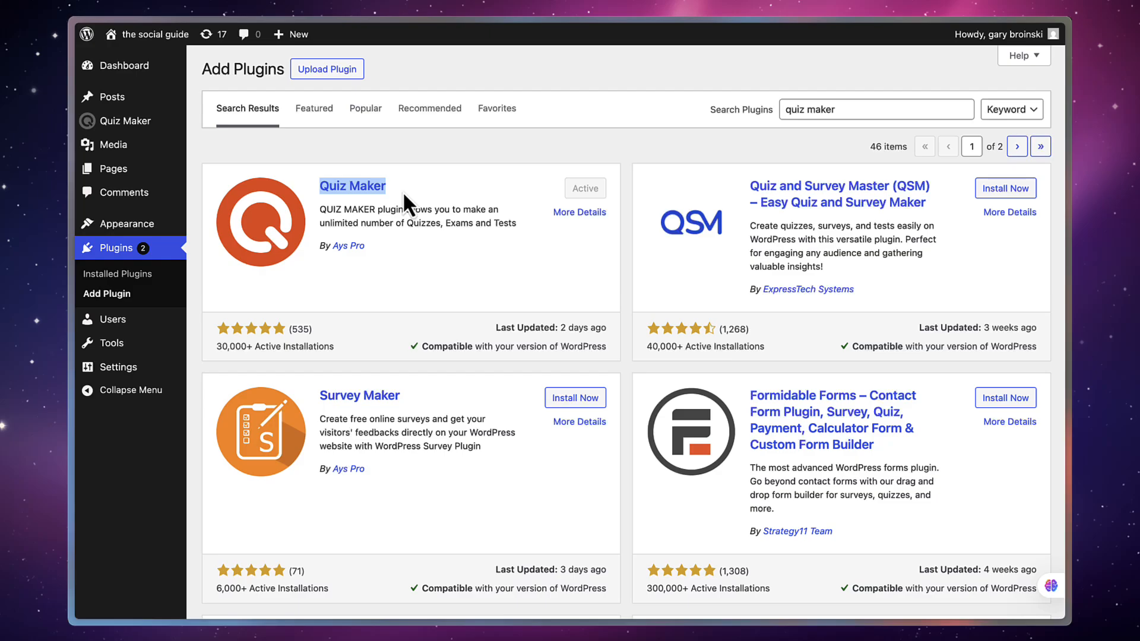
{"action": "left_click", "coordinate": [403, 191]}
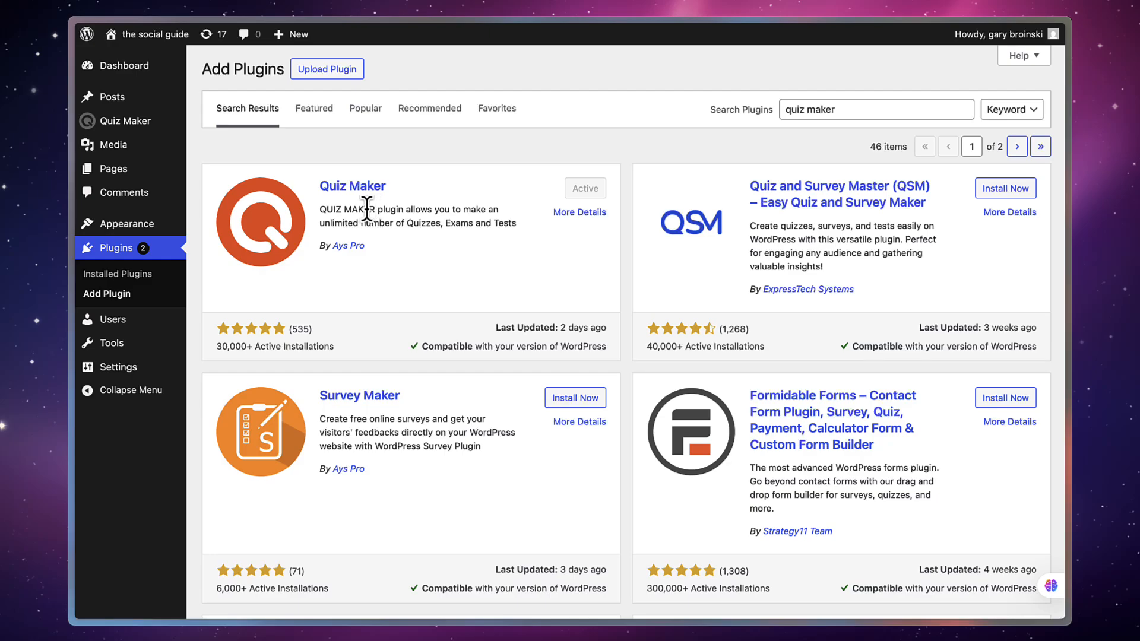
On the ays-pro.com plugin page, compare the features and prices of the Business, Developer and Agency plans, dismissing the bundle offer
{"action": "mouse_move", "coordinate": [71, 208]}
{"action": "left_click", "coordinate": [121, 205]}
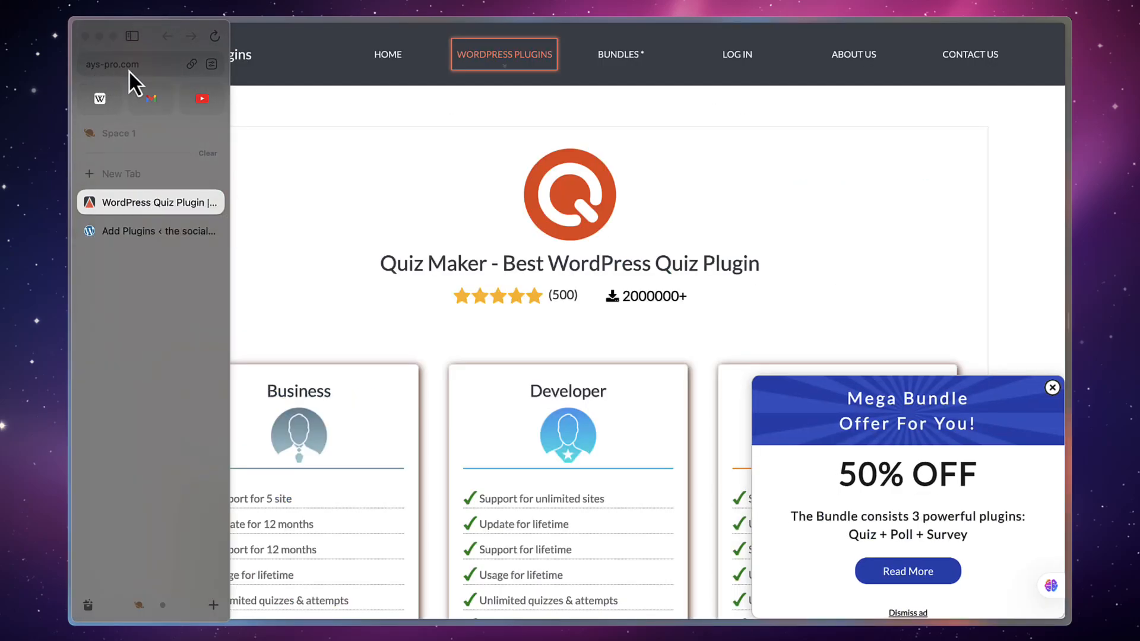
{"action": "scroll", "coordinate": [494, 283], "scroll_direction": "down", "scroll_amount": 1}
{"action": "scroll", "coordinate": [494, 283], "scroll_direction": "down", "scroll_amount": 6}
{"action": "scroll", "coordinate": [339, 150], "scroll_direction": "up", "scroll_amount": 2}
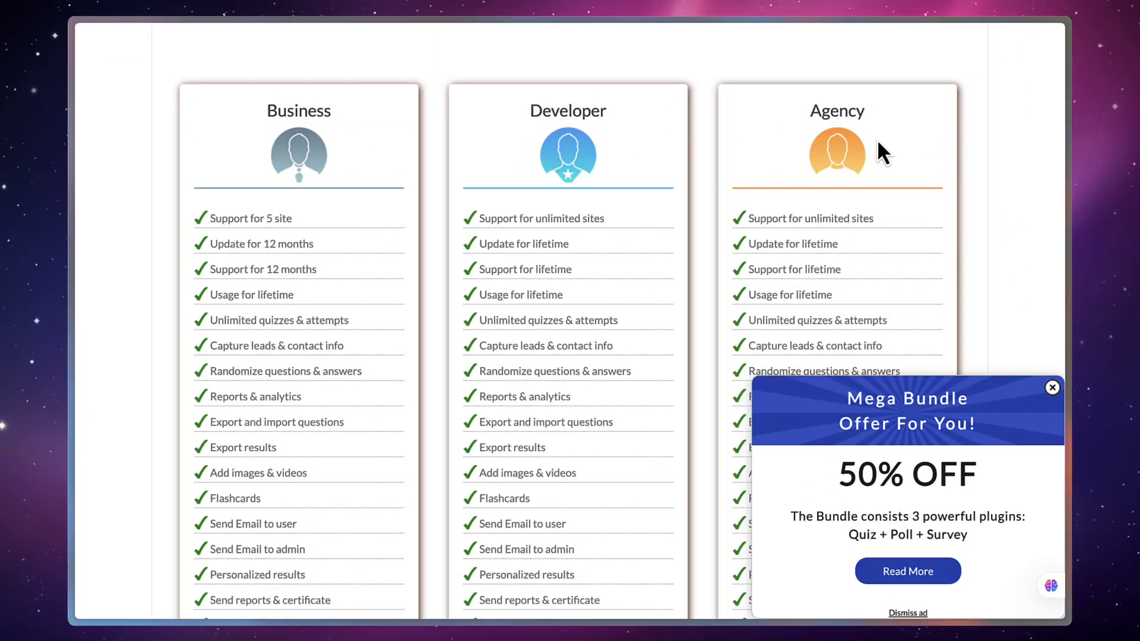
{"action": "scroll", "coordinate": [721, 294], "scroll_direction": "down", "scroll_amount": 15}
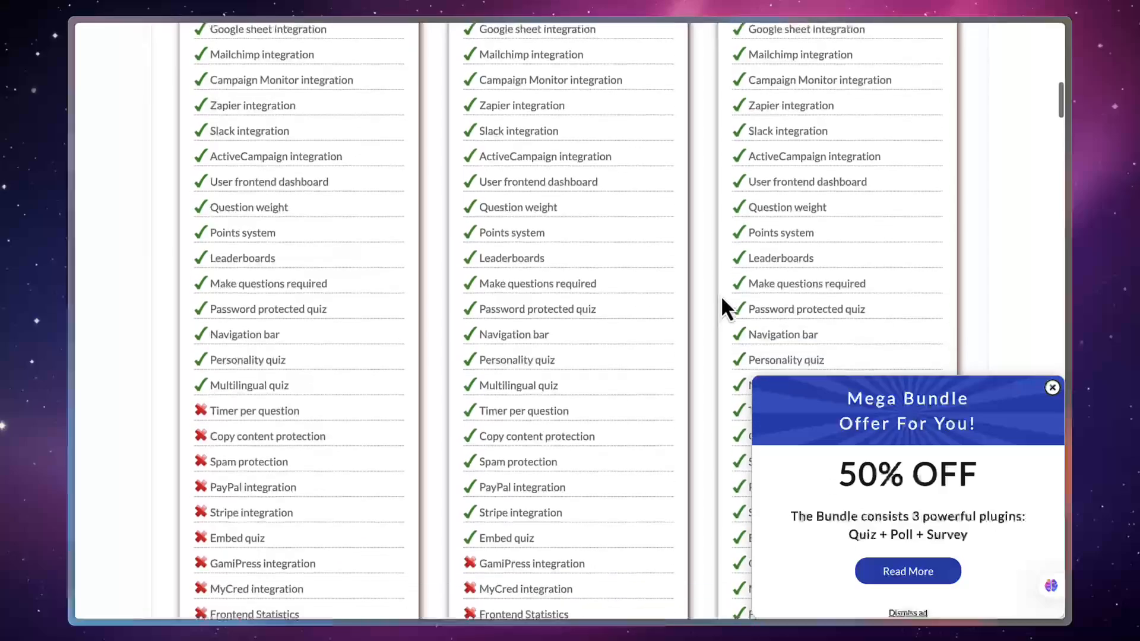
{"action": "scroll", "coordinate": [721, 294], "scroll_direction": "down", "scroll_amount": 8}
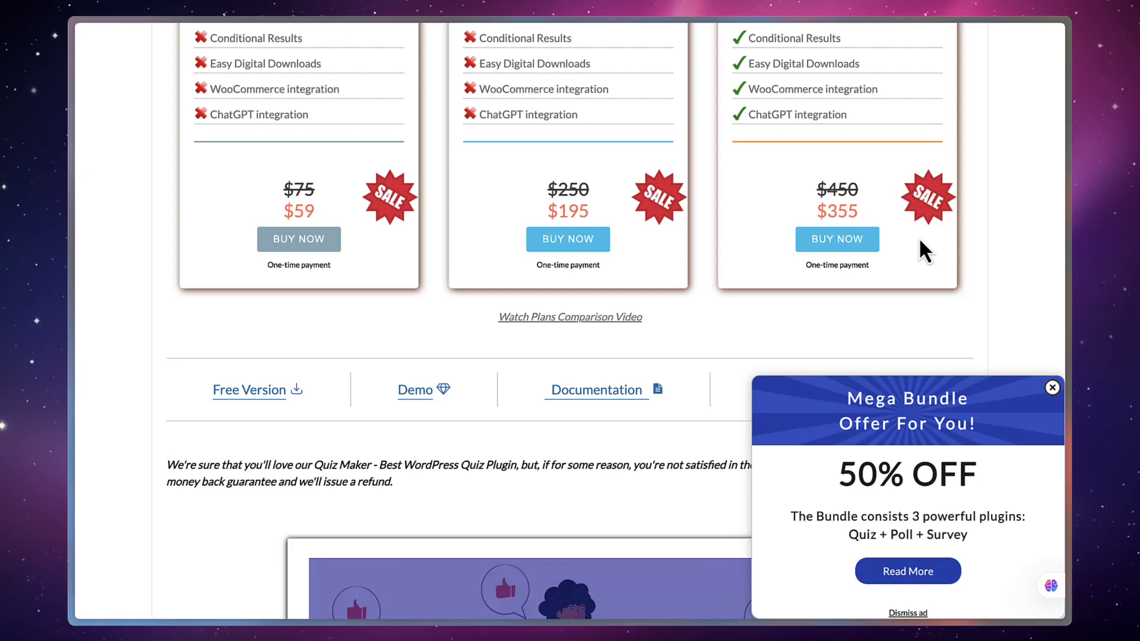
{"action": "left_click", "coordinate": [1052, 387]}
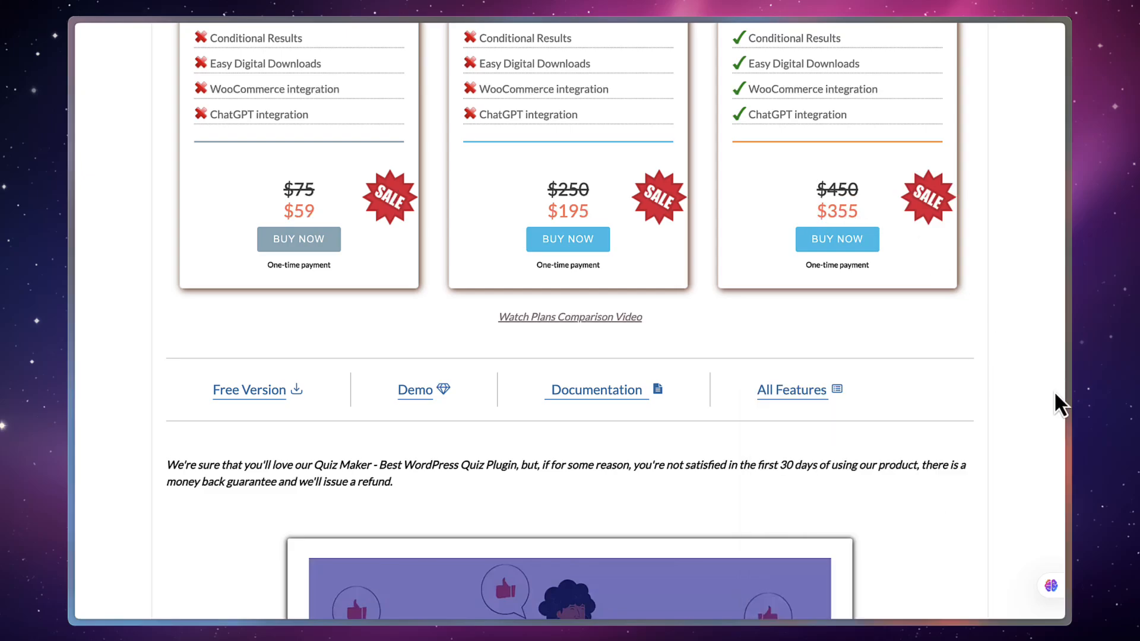
Return to the WordPress plugin installation page and open the form for uploading a plugin in .zip format
{"action": "mouse_move", "coordinate": [111, 273]}
{"action": "left_click", "coordinate": [140, 234]}
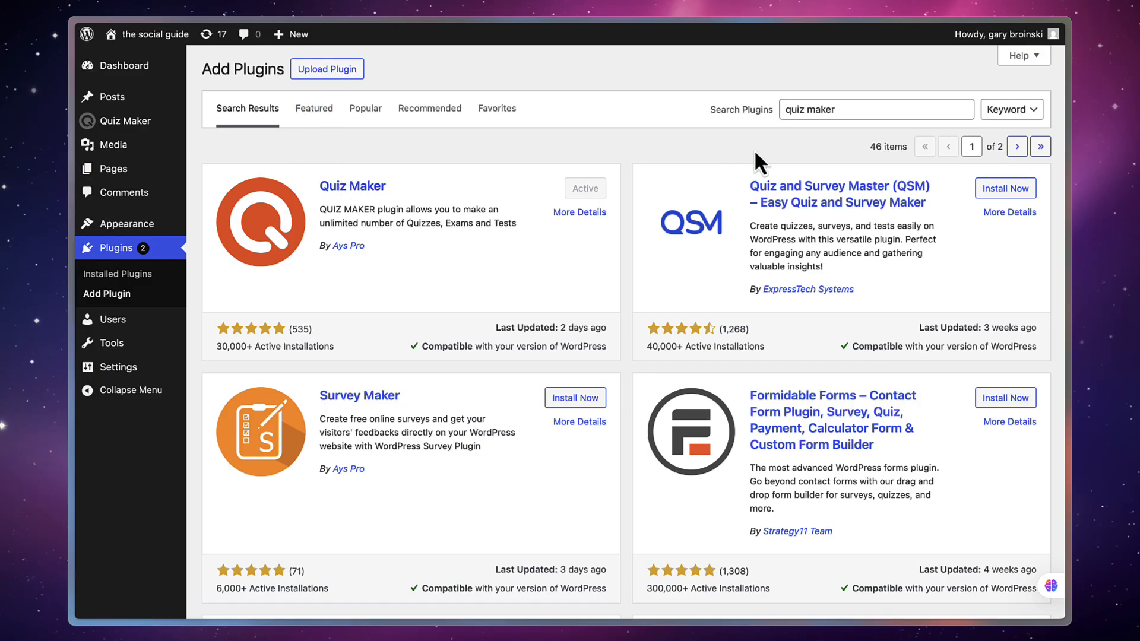
{"action": "left_click", "coordinate": [333, 72]}
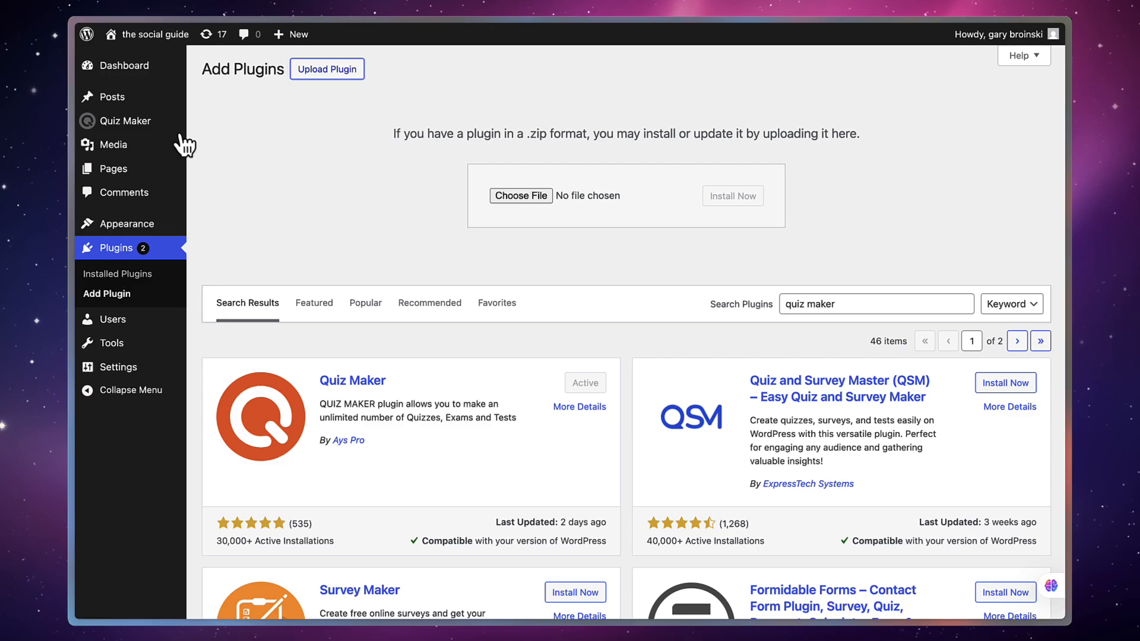
Create and save a Quiz Maker custom field named "Age"
{"action": "mouse_move", "coordinate": [122, 130]}
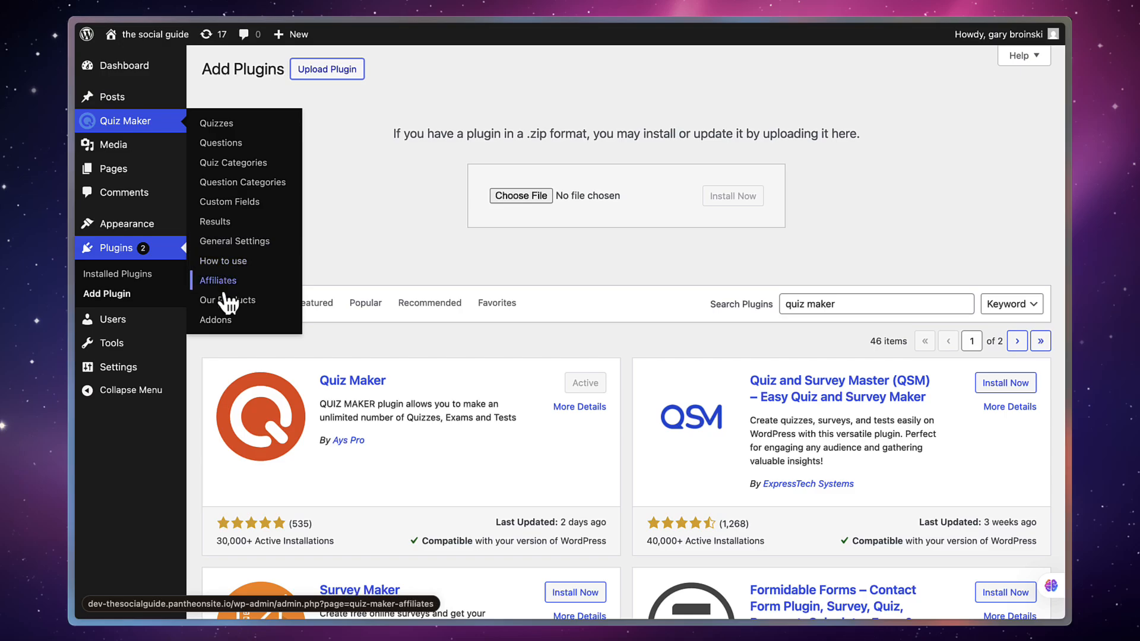
{"action": "left_click", "coordinate": [251, 225]}
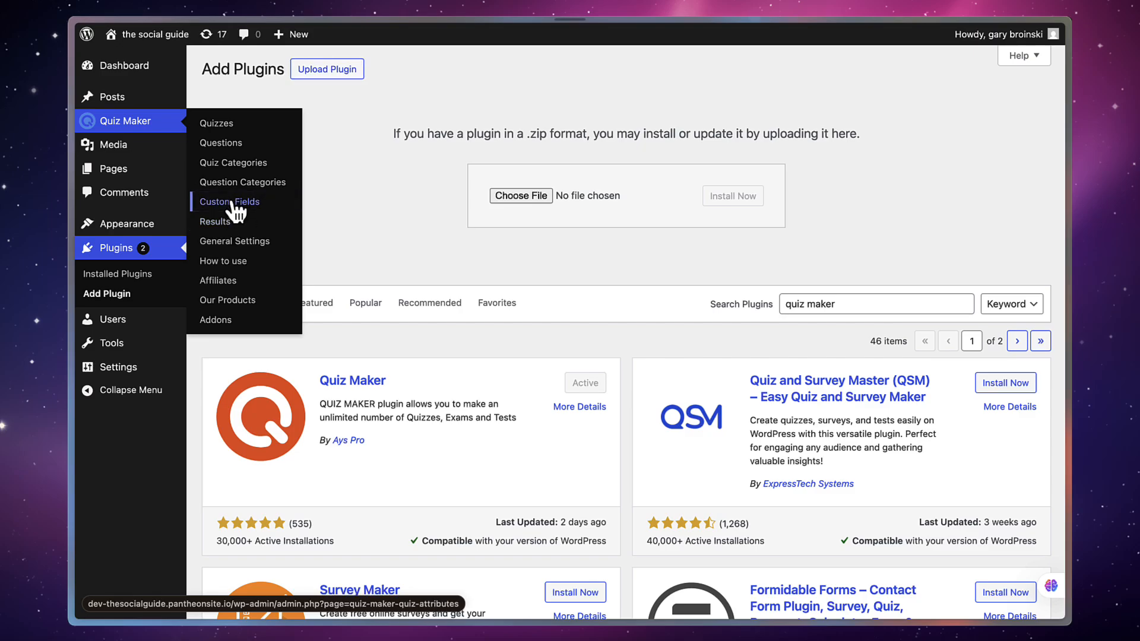
{"action": "left_click", "coordinate": [232, 203]}
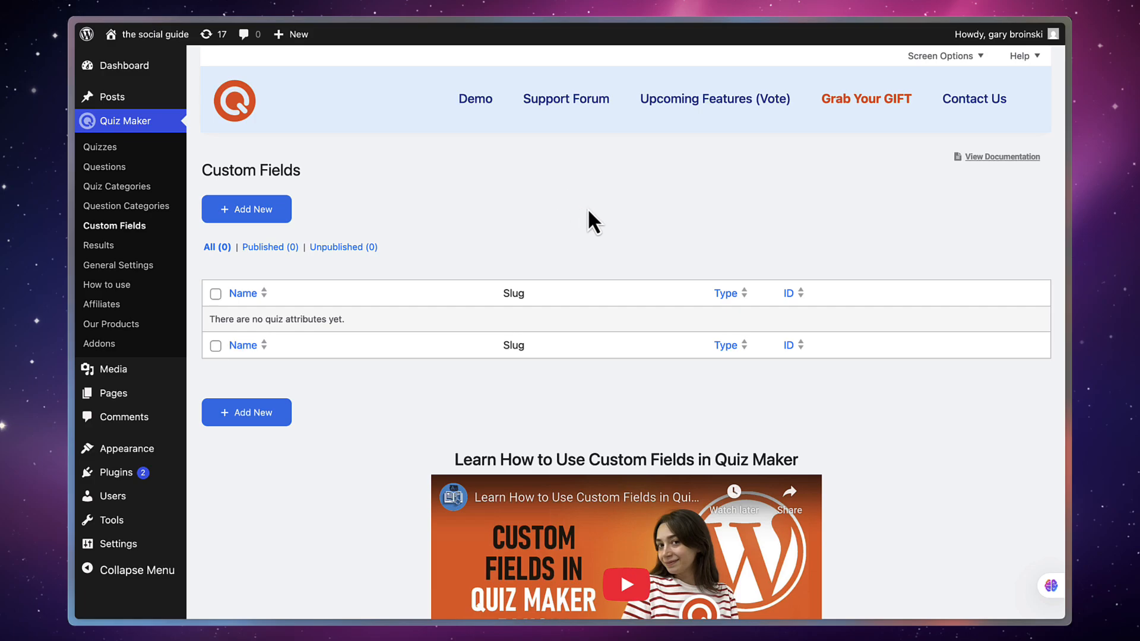
{"action": "left_click", "coordinate": [273, 219]}
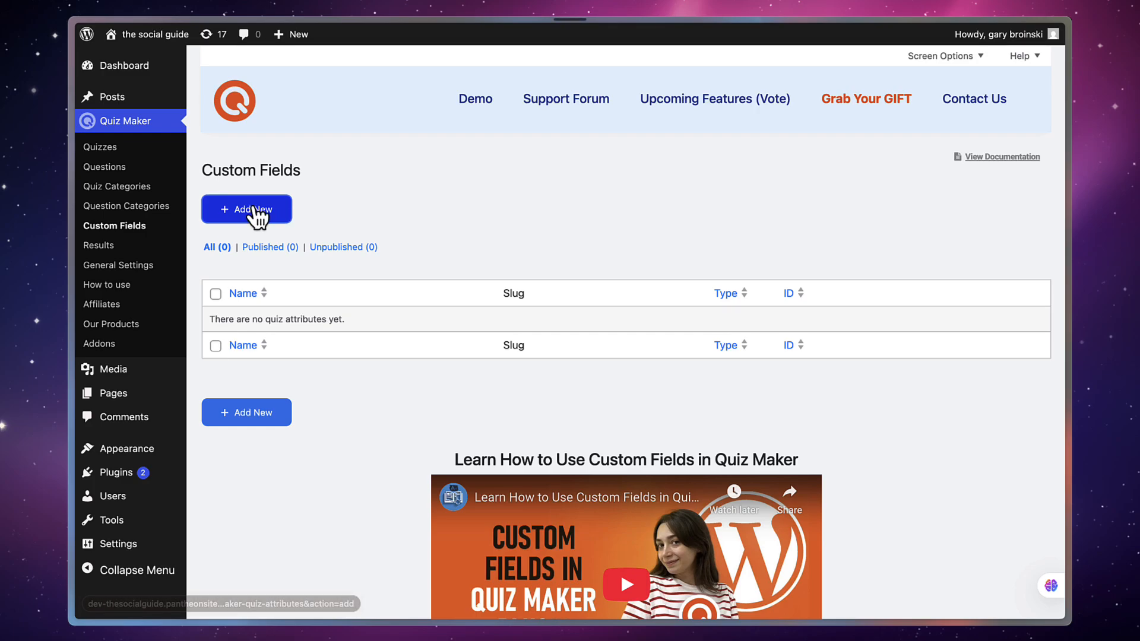
{"action": "left_click", "coordinate": [472, 290]}
{"action": "type", "text": "Age"}
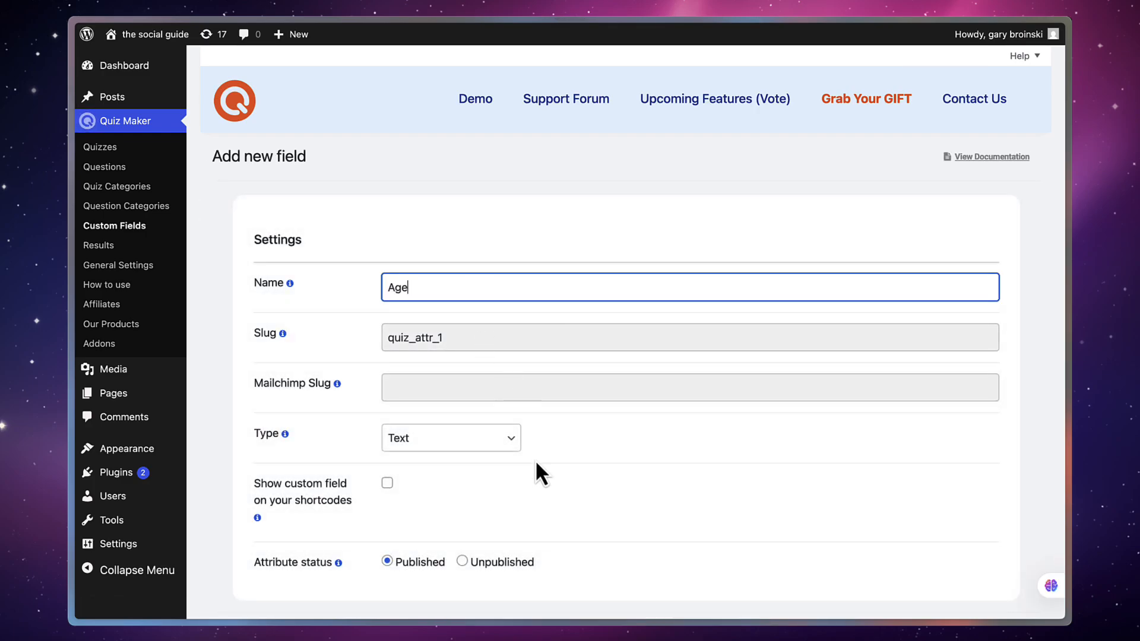
{"action": "scroll", "coordinate": [518, 475], "scroll_direction": "down", "scroll_amount": 3}
{"action": "left_click", "coordinate": [917, 542]}
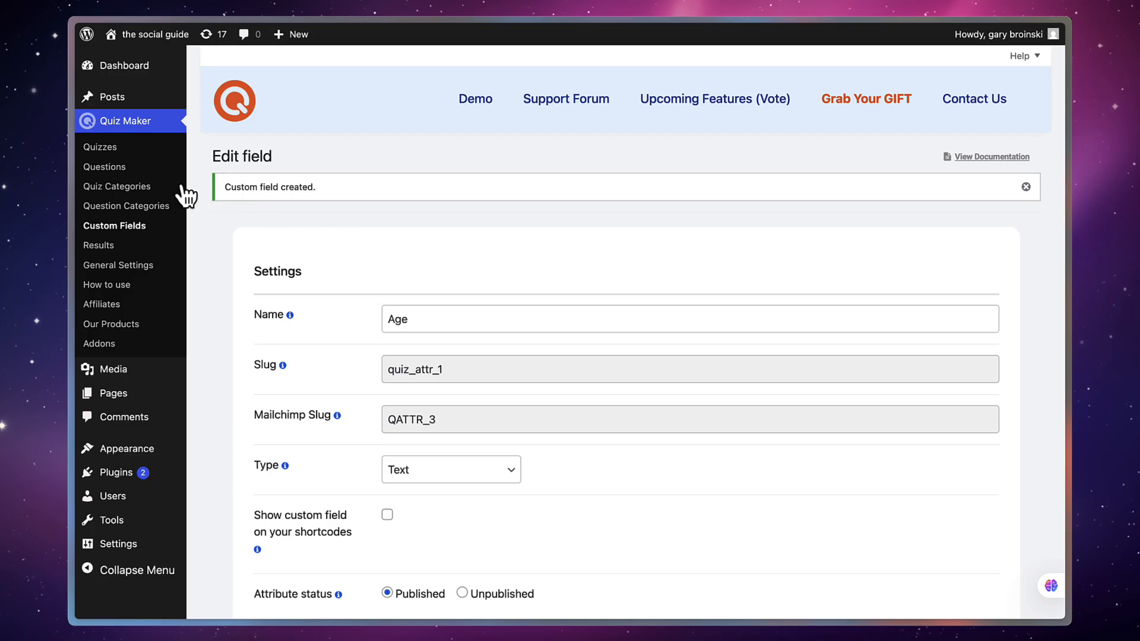
Start a new Quiz Maker question with the text "which of these animals is a cat"
{"action": "left_click", "coordinate": [109, 169]}
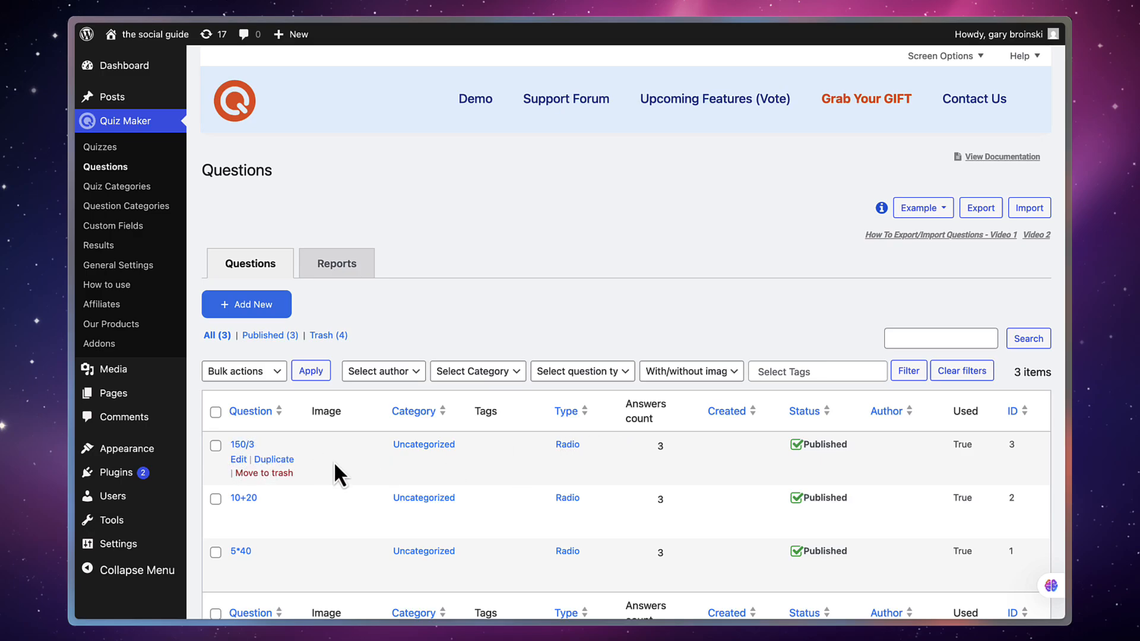
{"action": "scroll", "coordinate": [342, 475], "scroll_direction": "down", "scroll_amount": 5}
{"action": "scroll", "coordinate": [359, 424], "scroll_direction": "up", "scroll_amount": 3}
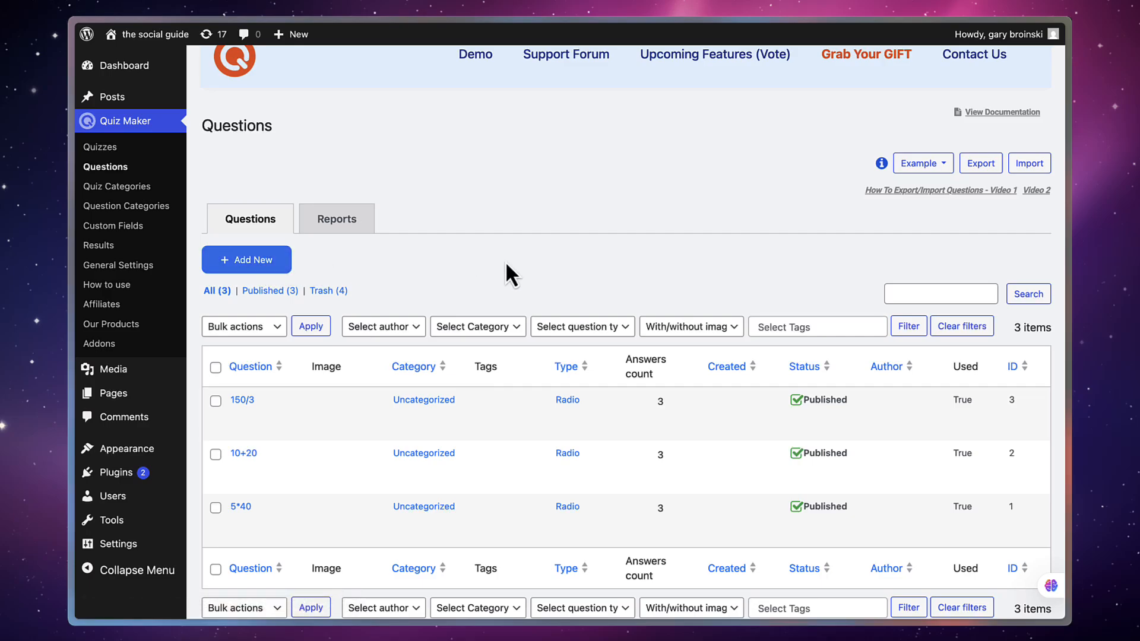
{"action": "scroll", "coordinate": [505, 264], "scroll_direction": "up", "scroll_amount": 1}
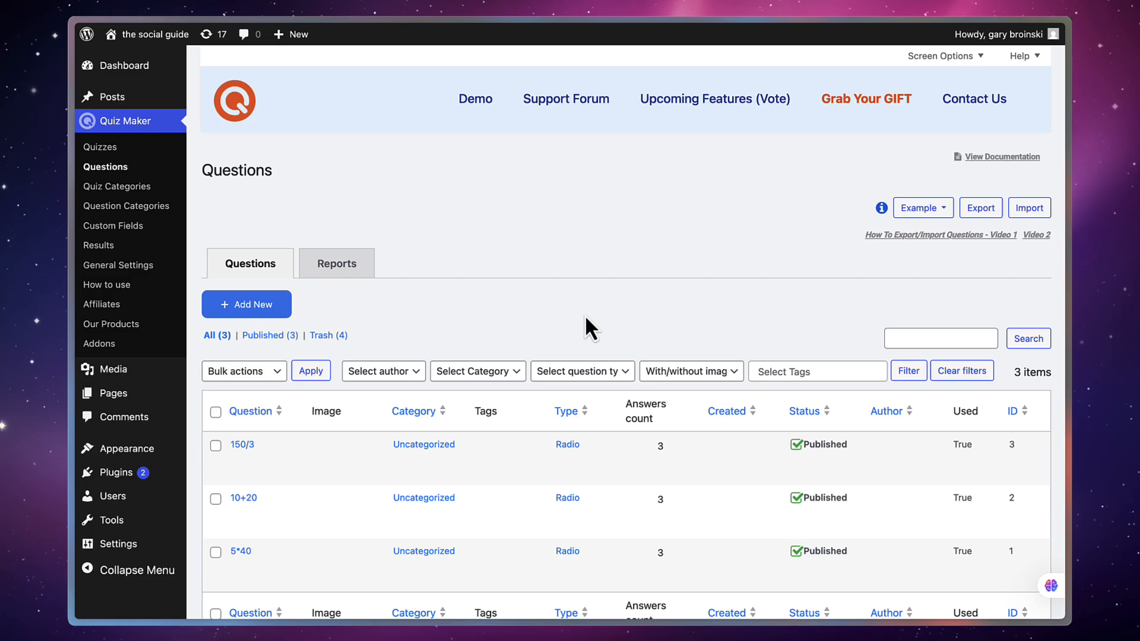
{"action": "left_click", "coordinate": [236, 311]}
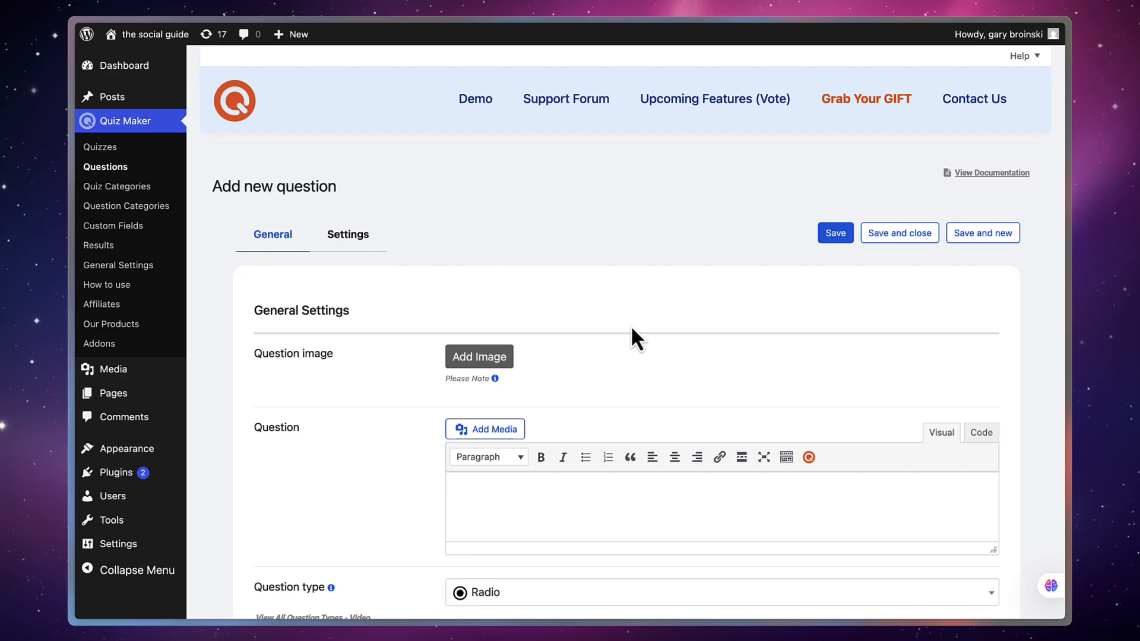
{"action": "scroll", "coordinate": [631, 327], "scroll_direction": "down", "scroll_amount": 3}
{"action": "left_click", "coordinate": [576, 378]}
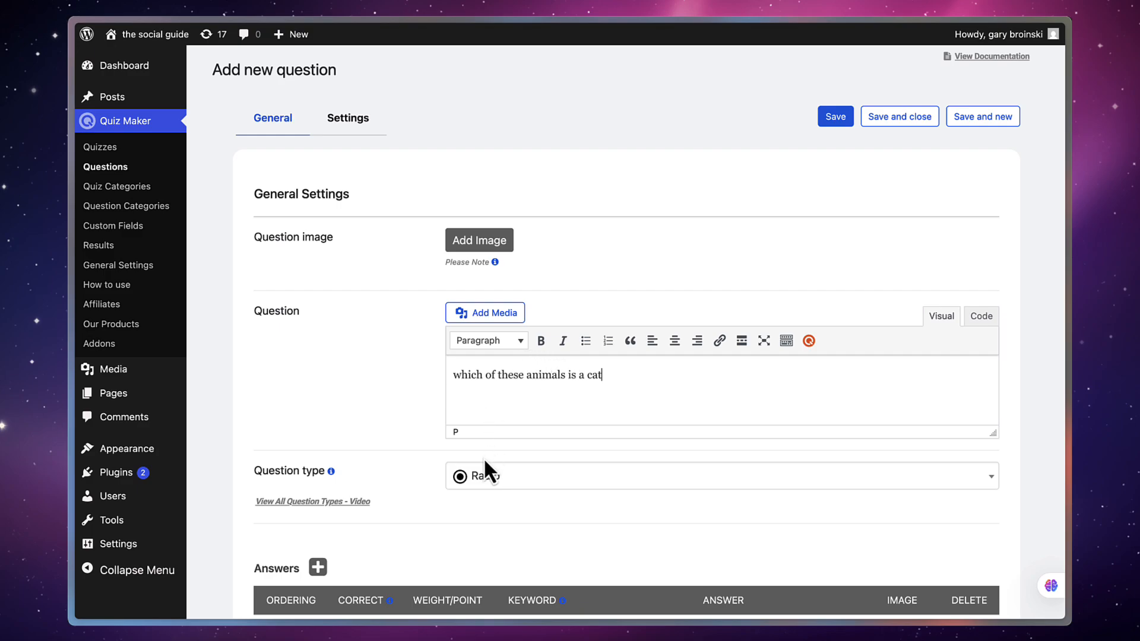
Look through the available question types and keep Radio
{"action": "scroll", "coordinate": [484, 457], "scroll_direction": "down", "scroll_amount": 2}
{"action": "left_click", "coordinate": [490, 383]}
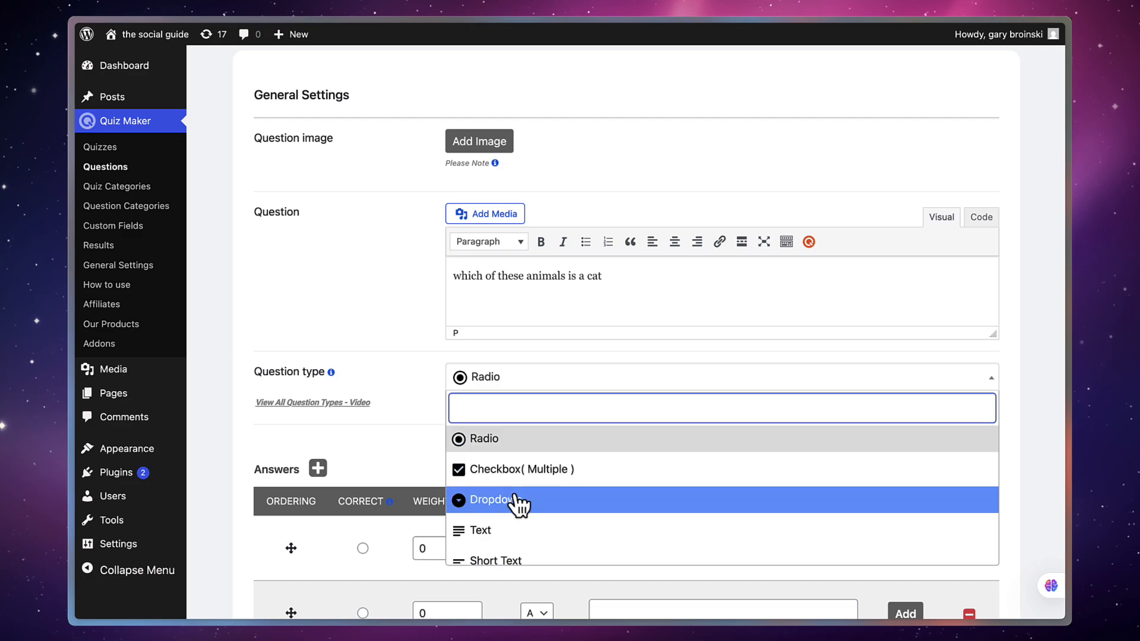
{"action": "scroll", "coordinate": [514, 499], "scroll_direction": "down", "scroll_amount": 3}
{"action": "scroll", "coordinate": [535, 511], "scroll_direction": "down", "scroll_amount": 4}
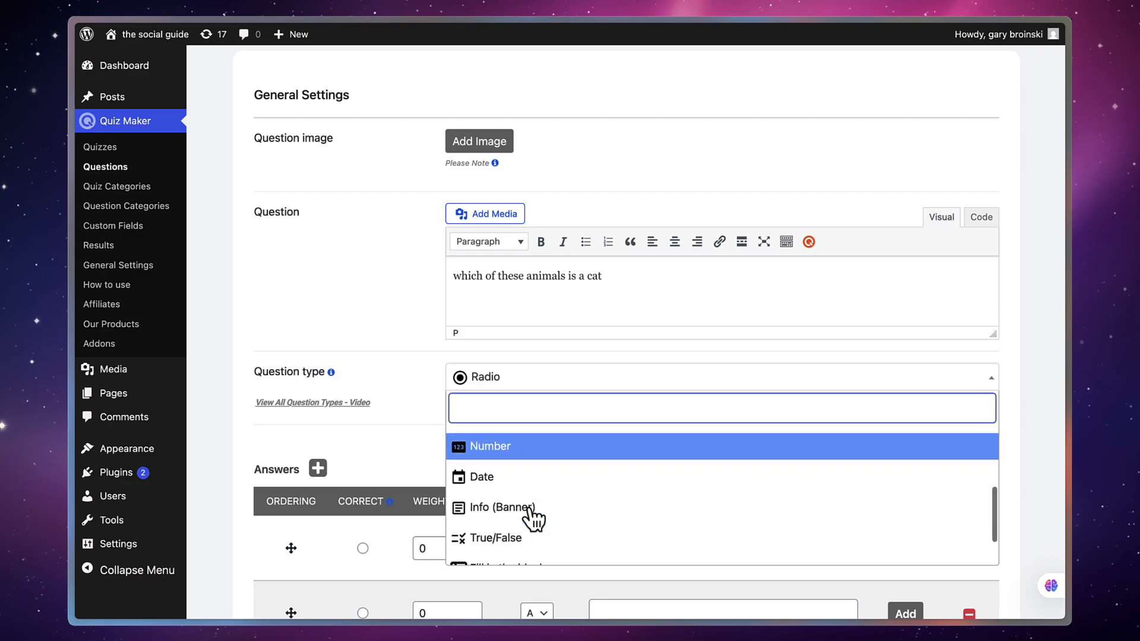
{"action": "left_click", "coordinate": [425, 408]}
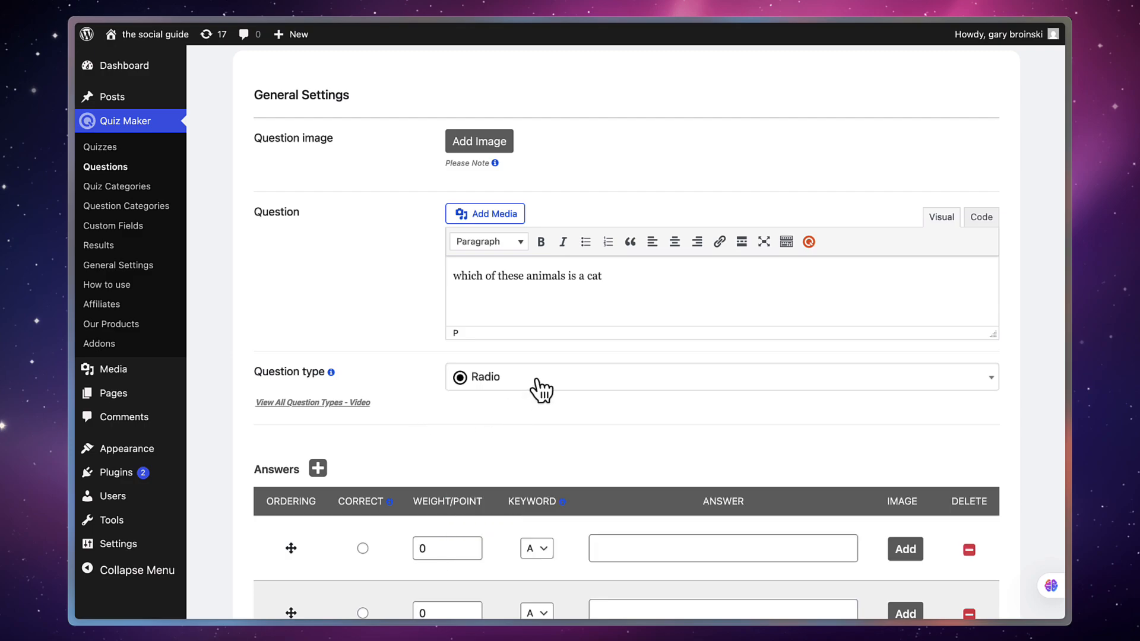
Add a fourth answer row to the question
{"action": "scroll", "coordinate": [561, 423], "scroll_direction": "down", "scroll_amount": 5}
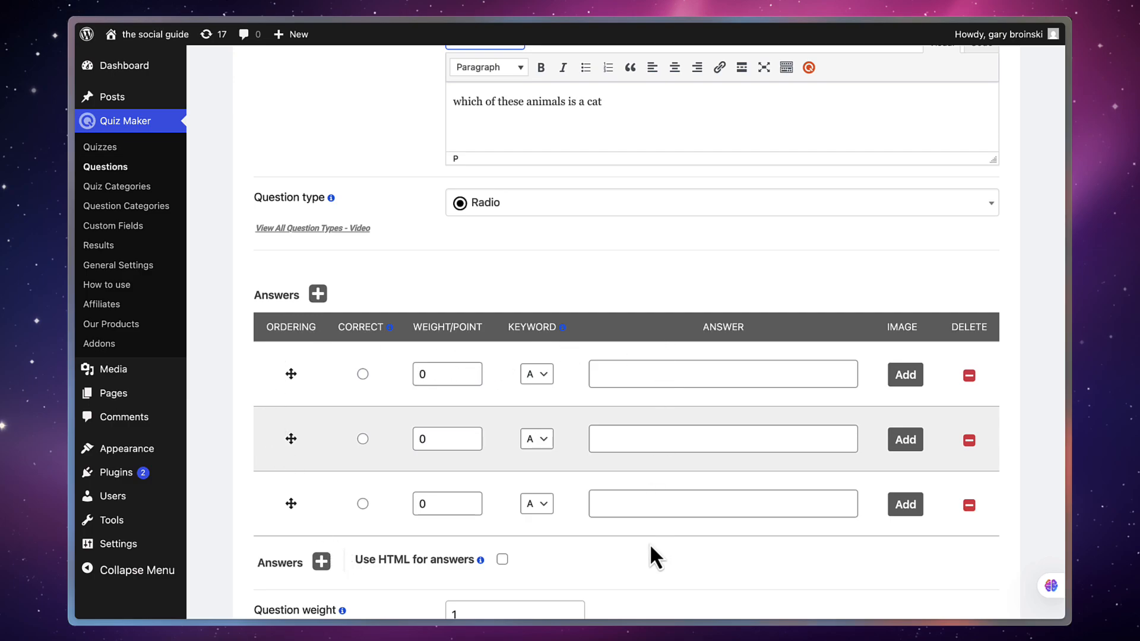
{"action": "left_click", "coordinate": [322, 561]}
{"action": "scroll", "coordinate": [366, 486], "scroll_direction": "down", "scroll_amount": 2}
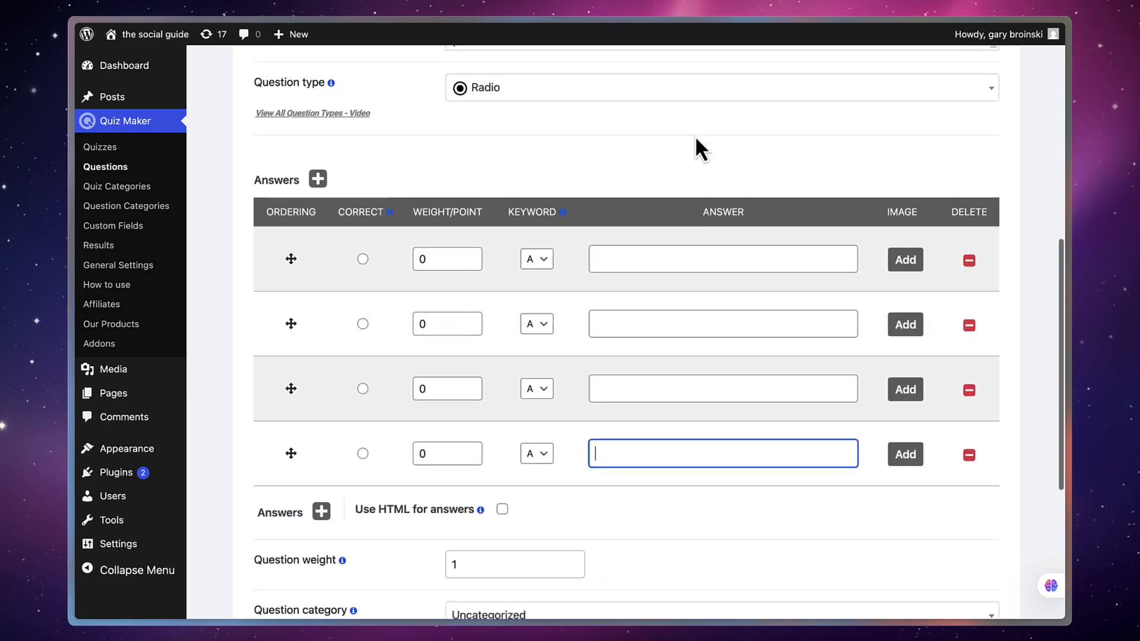
Attach the dog picture from the media library to the first answer
{"action": "left_click", "coordinate": [693, 259]}
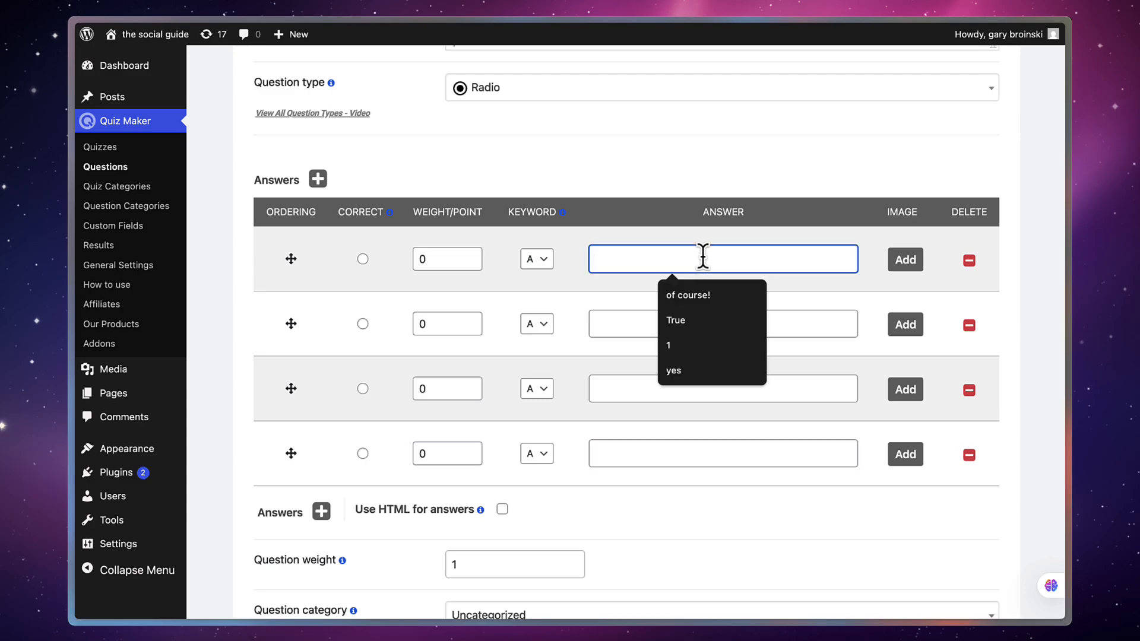
{"action": "left_click", "coordinate": [899, 261]}
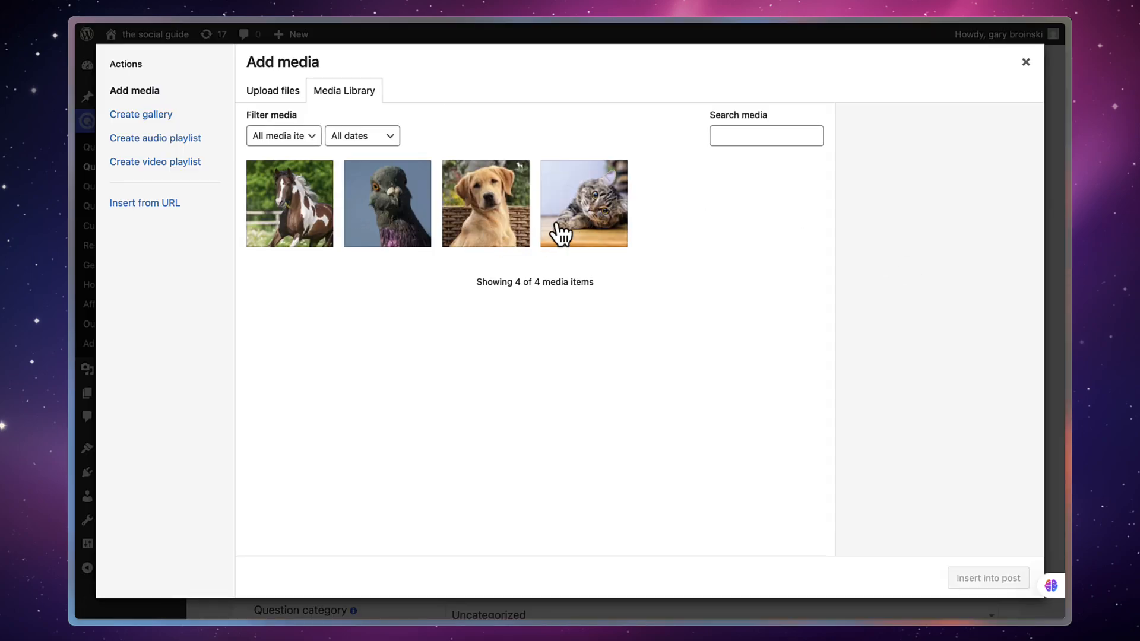
{"action": "left_click", "coordinate": [274, 95]}
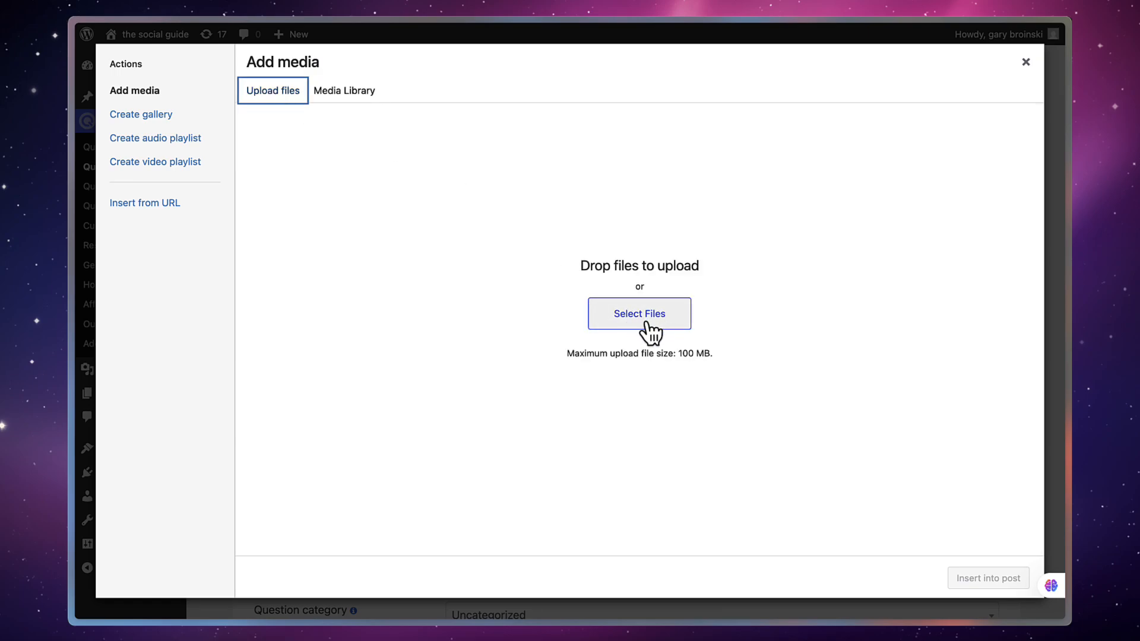
{"action": "left_click", "coordinate": [367, 98]}
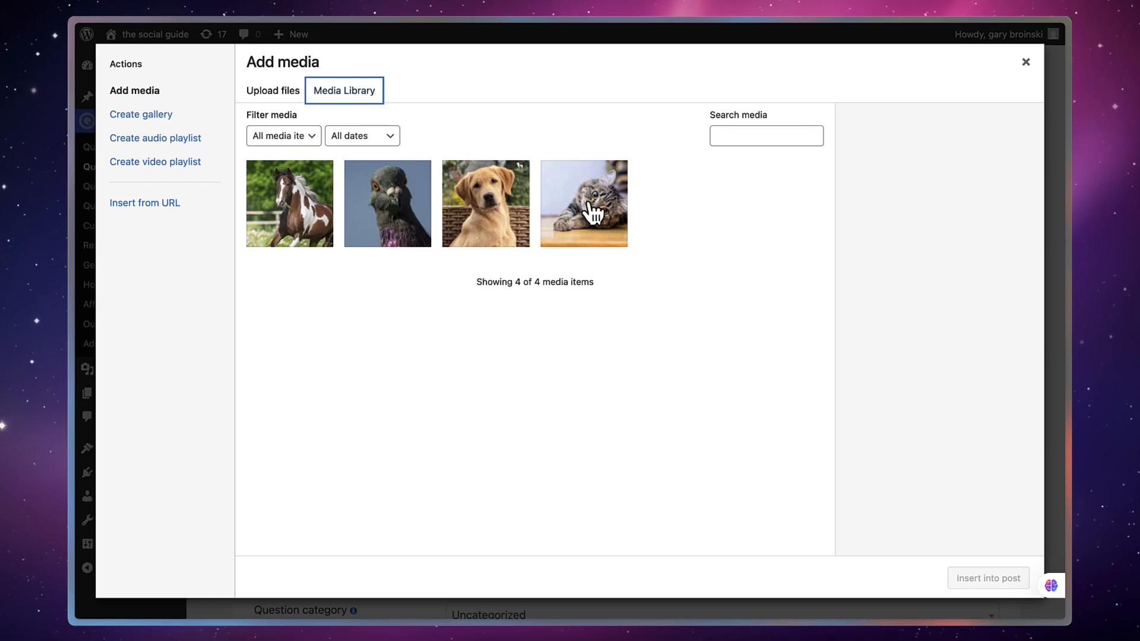
{"action": "left_click", "coordinate": [504, 209]}
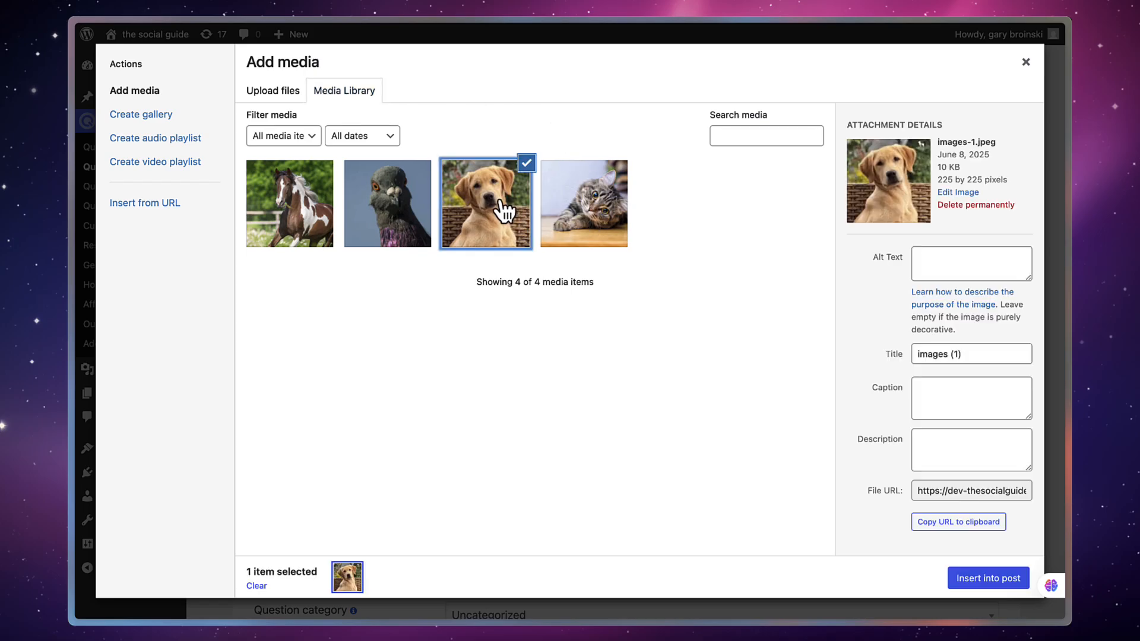
{"action": "left_click", "coordinate": [1008, 584]}
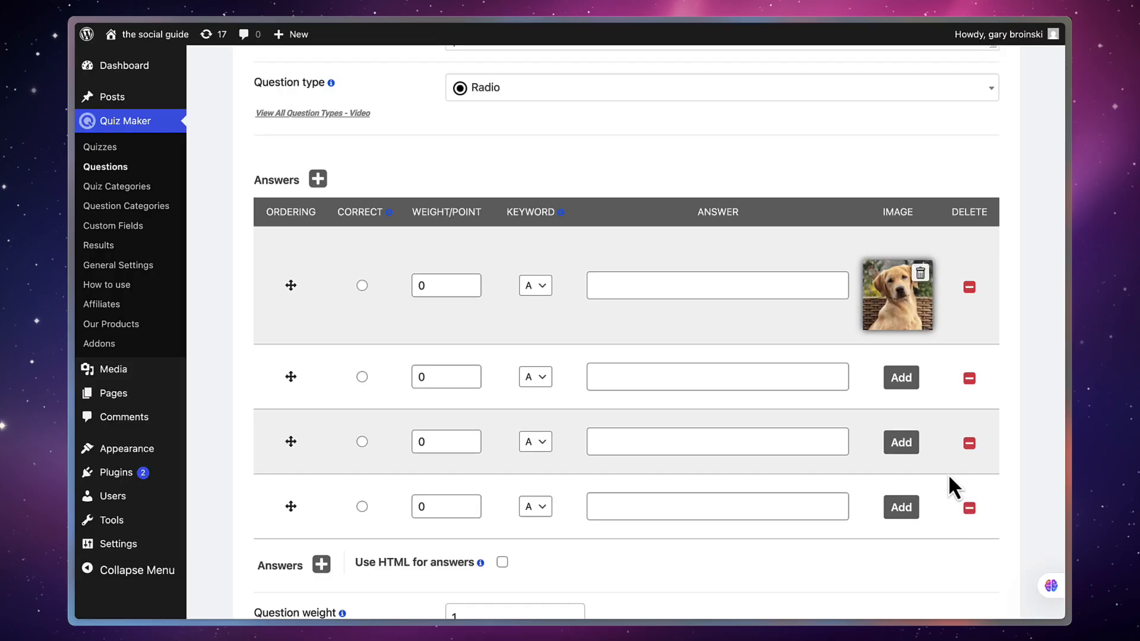
Attach the horse picture to the second answer and the cat picture to the third from the media library
{"action": "left_click", "coordinate": [911, 386]}
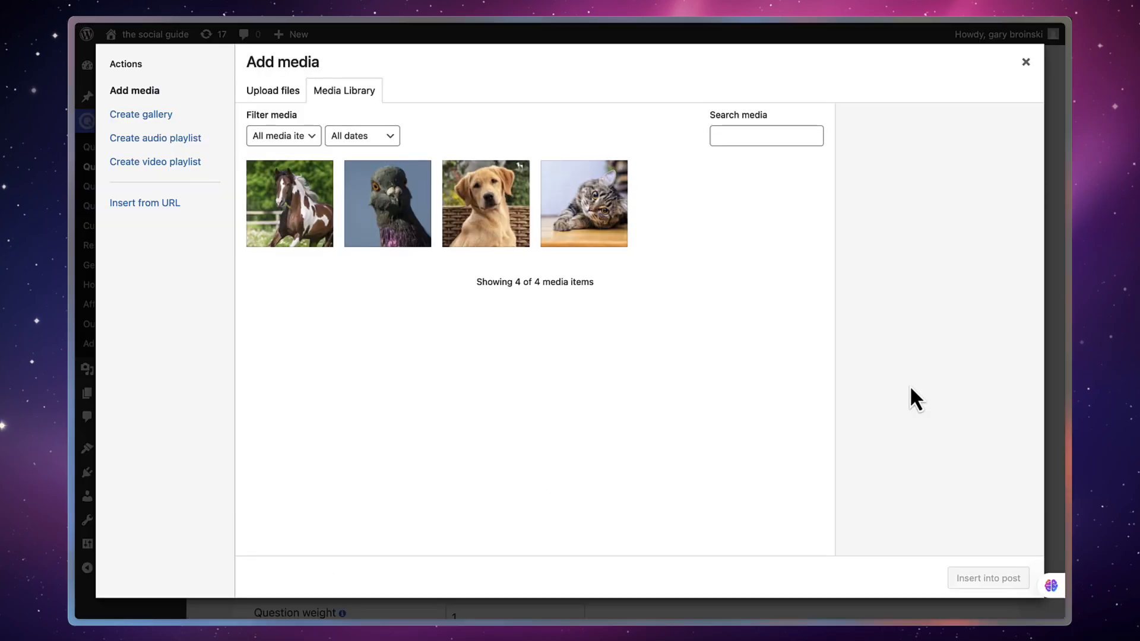
{"action": "left_click", "coordinate": [301, 215]}
{"action": "left_click", "coordinate": [956, 577]}
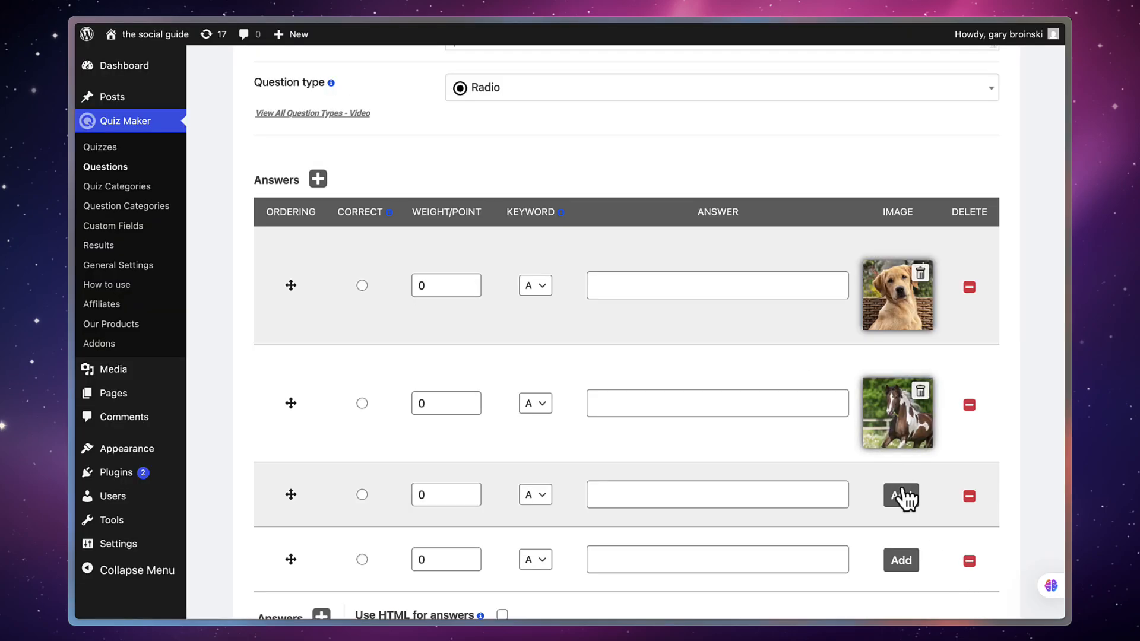
{"action": "left_click", "coordinate": [903, 494]}
{"action": "left_click", "coordinate": [614, 208]}
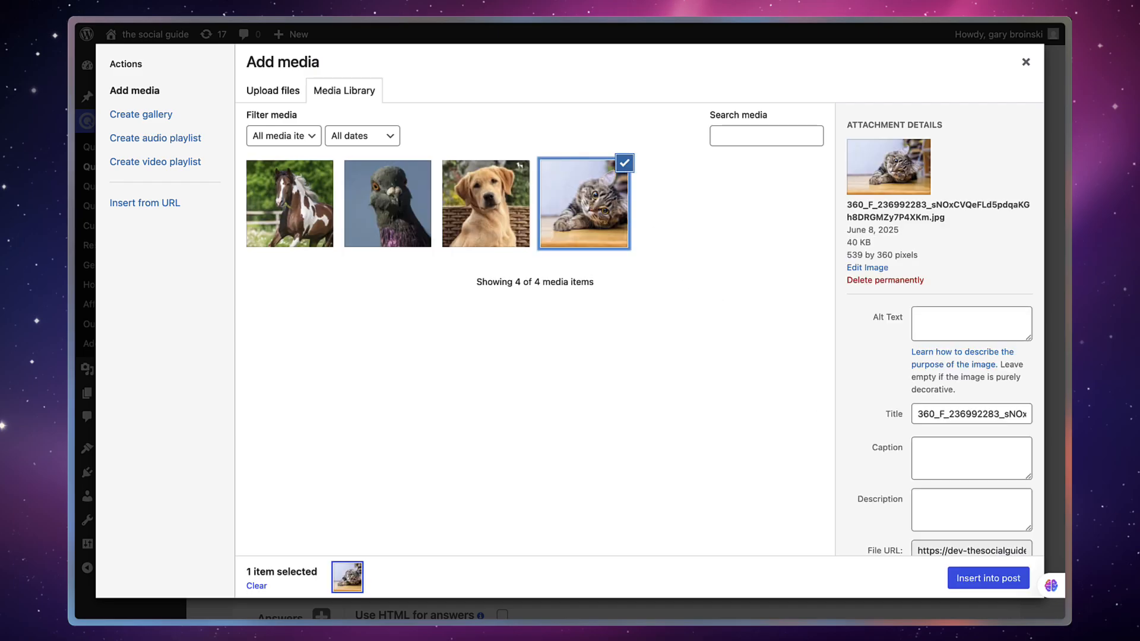
{"action": "left_click", "coordinate": [986, 576]}
Attach the pigeon picture from the media library to the fourth answer
{"action": "left_click", "coordinate": [902, 613]}
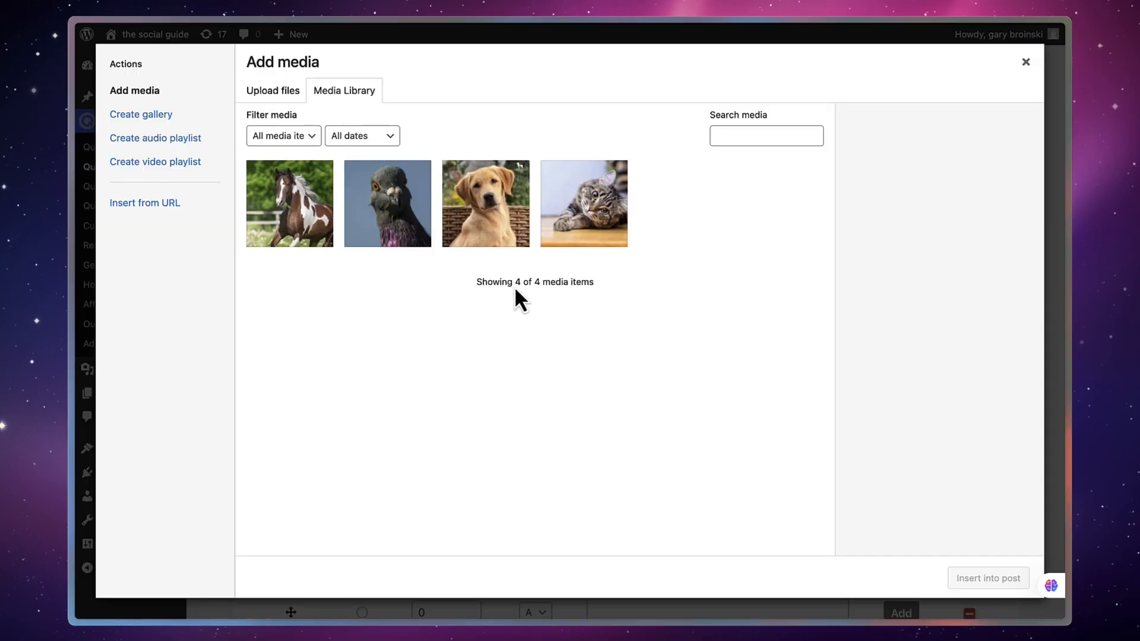
{"action": "left_click", "coordinate": [414, 220]}
{"action": "left_click", "coordinate": [973, 579]}
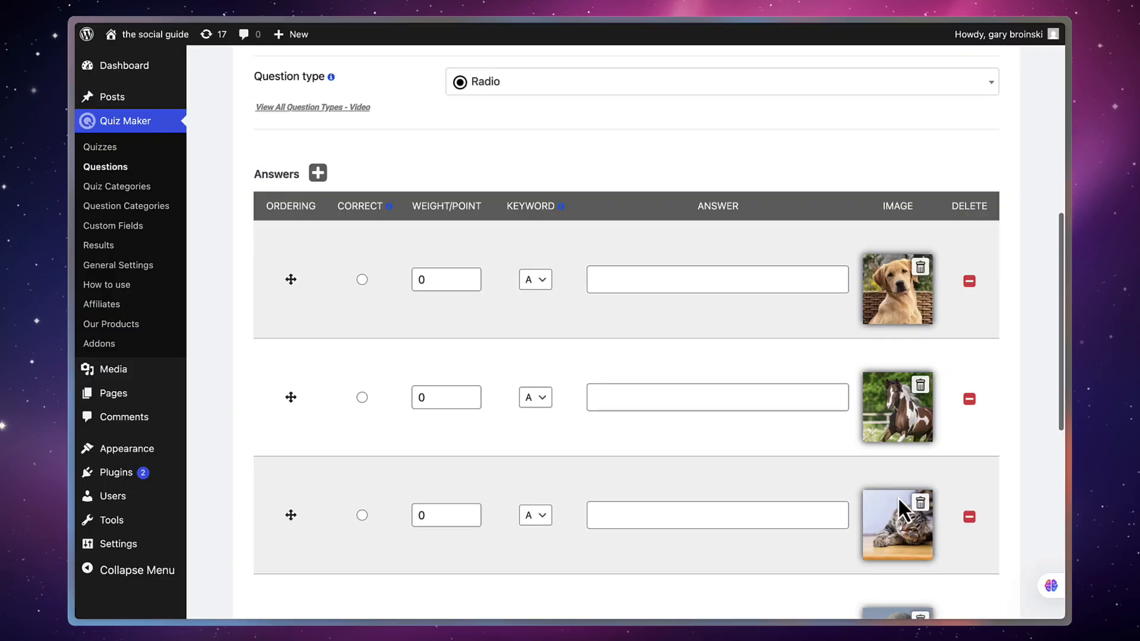
Mark the cat picture's answer as correct and set its weight to 1
{"action": "scroll", "coordinate": [852, 432], "scroll_direction": "down", "scroll_amount": 2}
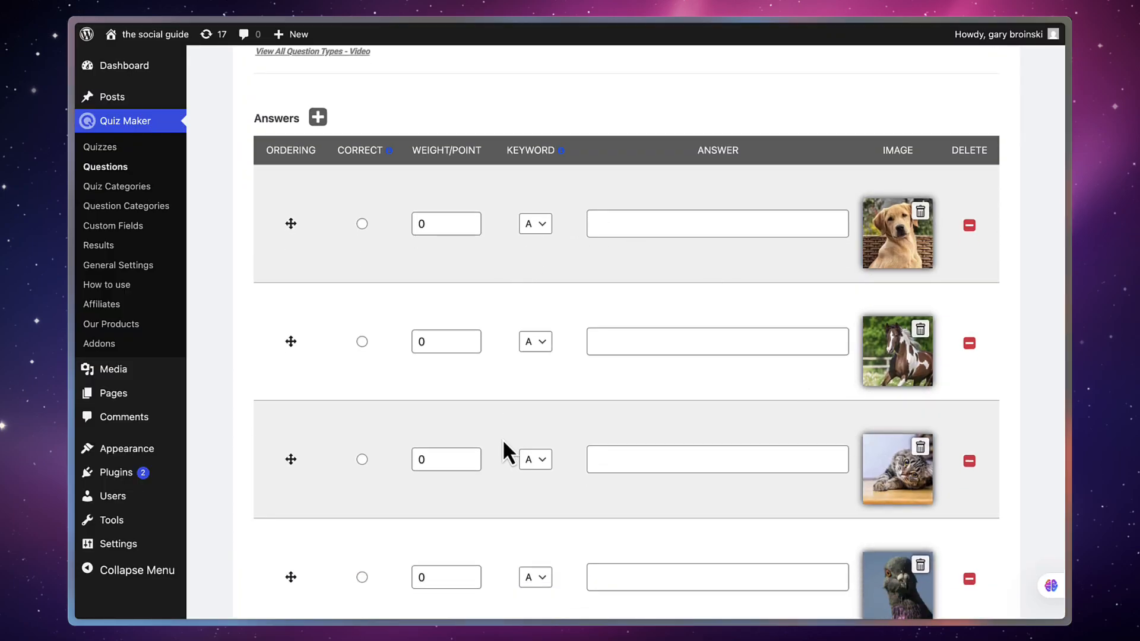
{"action": "left_click", "coordinate": [361, 460]}
{"action": "left_click_drag", "start_coordinate": [440, 460], "coordinate": [419, 460]}
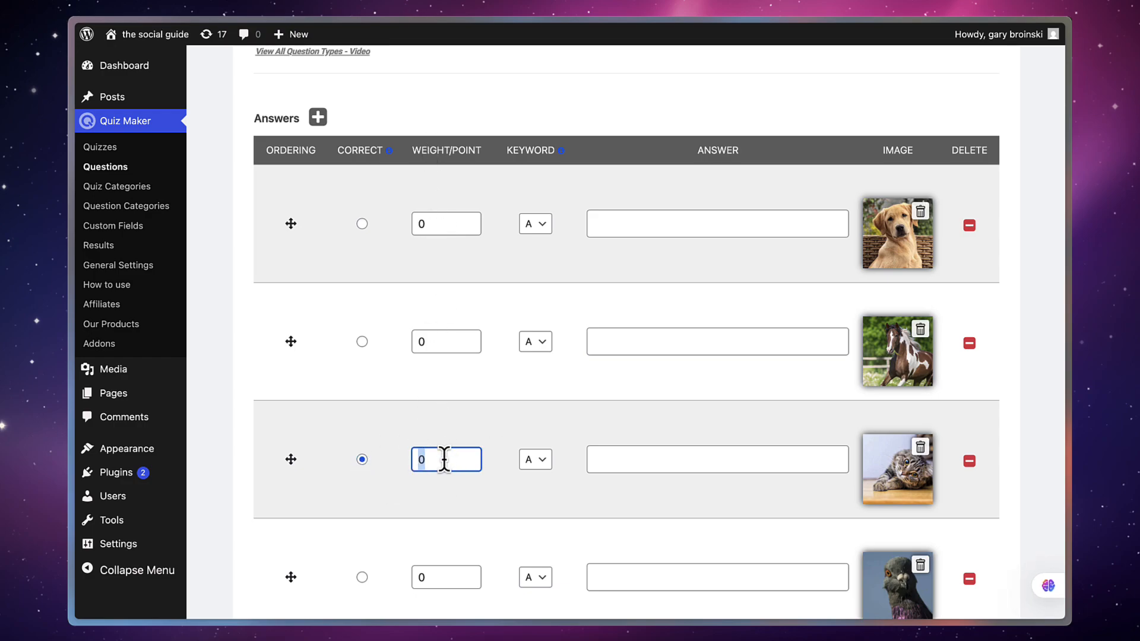
{"action": "type", "text": "1"}
{"action": "left_click", "coordinate": [475, 475]}
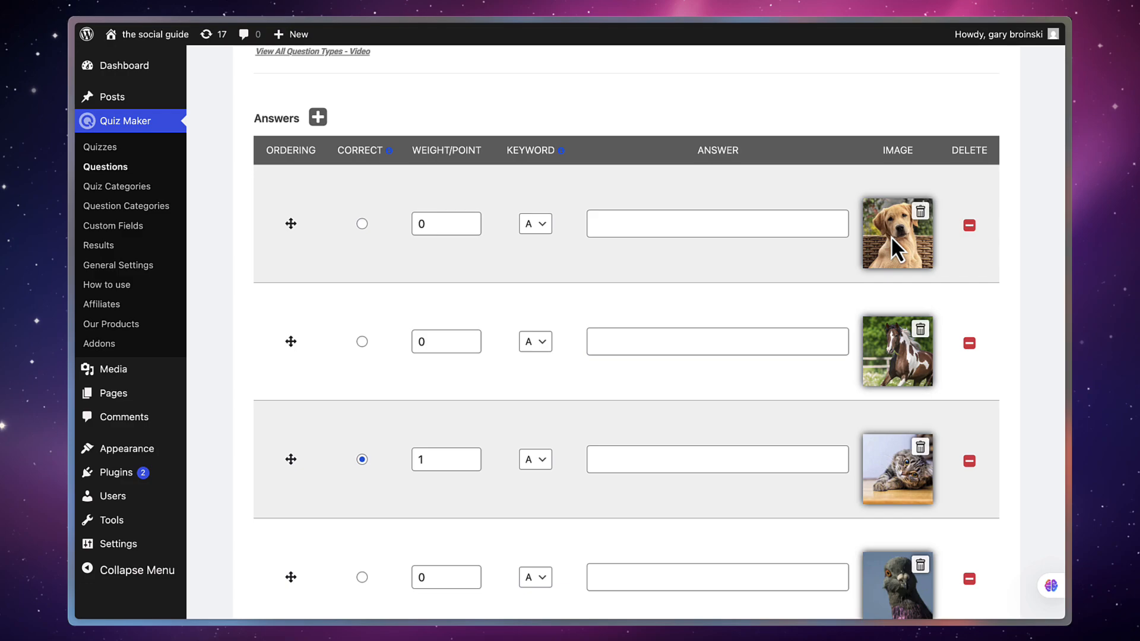
Enter "this one" as the answer text for all four picture answers
{"action": "left_click", "coordinate": [666, 221]}
{"action": "type", "text": "this one"}
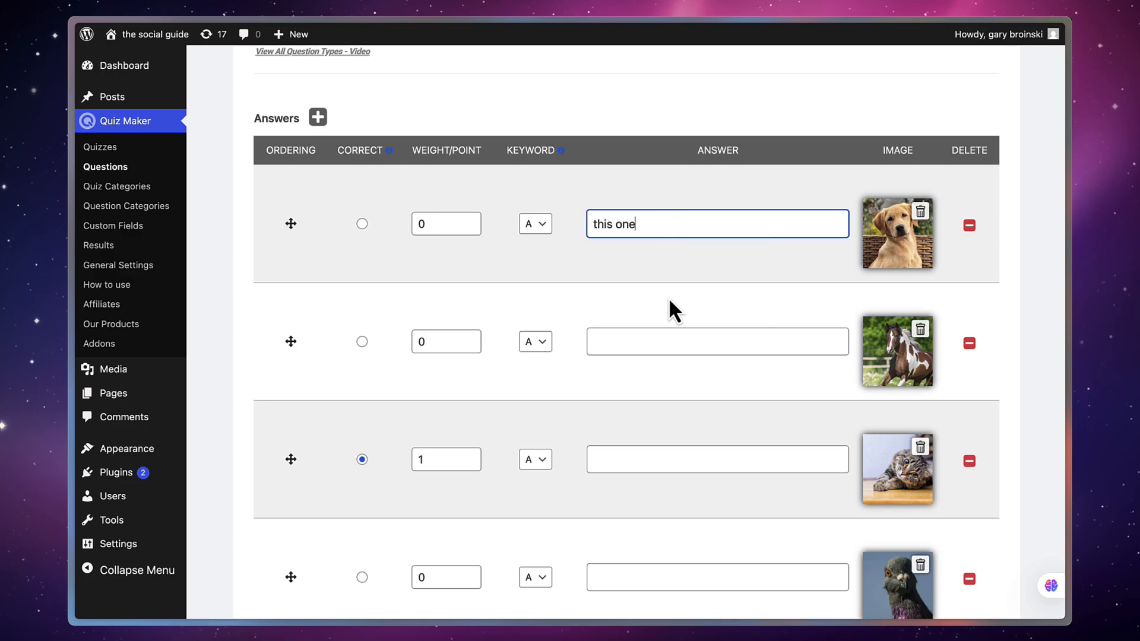
{"action": "left_click", "coordinate": [658, 340]}
{"action": "type", "text": "this one"}
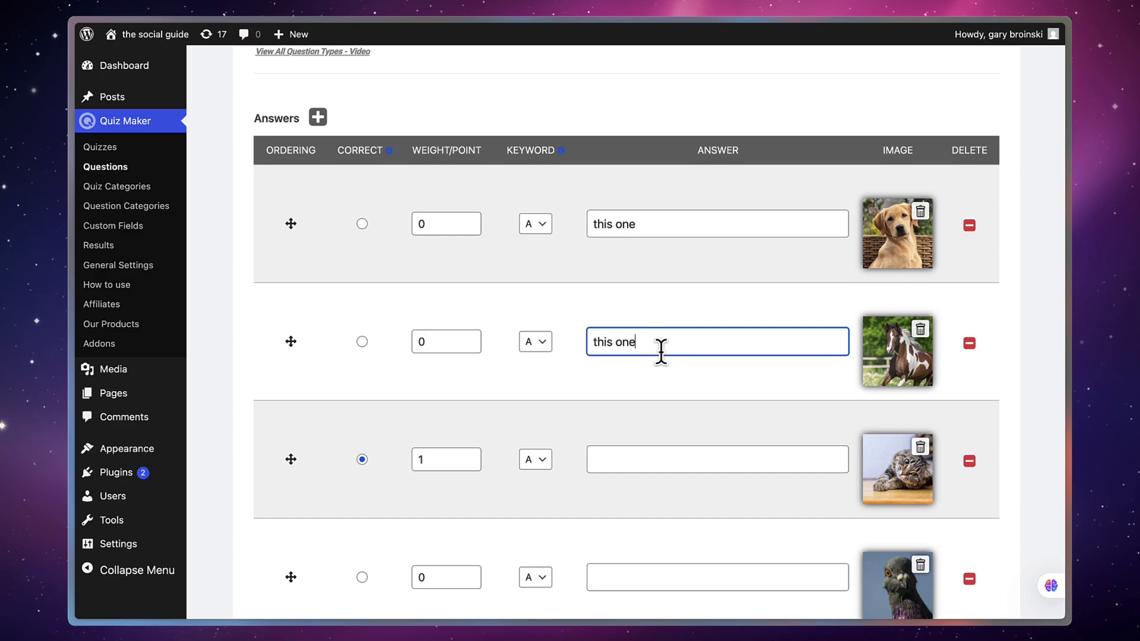
{"action": "left_click", "coordinate": [684, 460]}
{"action": "type", "text": "this"}
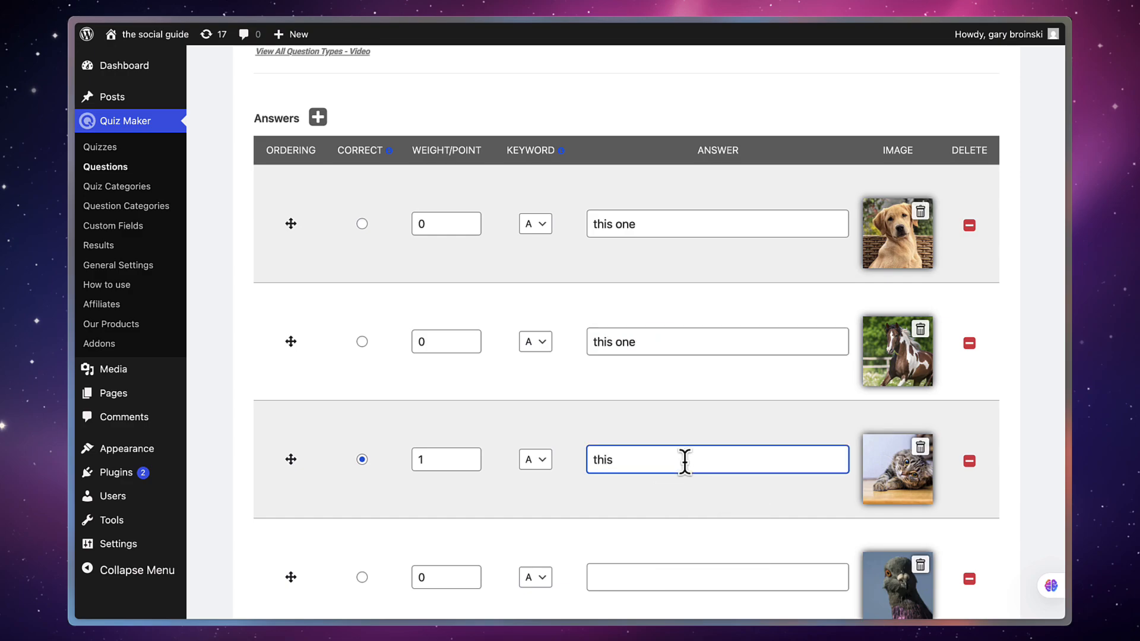
{"action": "left_click", "coordinate": [692, 587]}
{"action": "type", "text": "this one"}
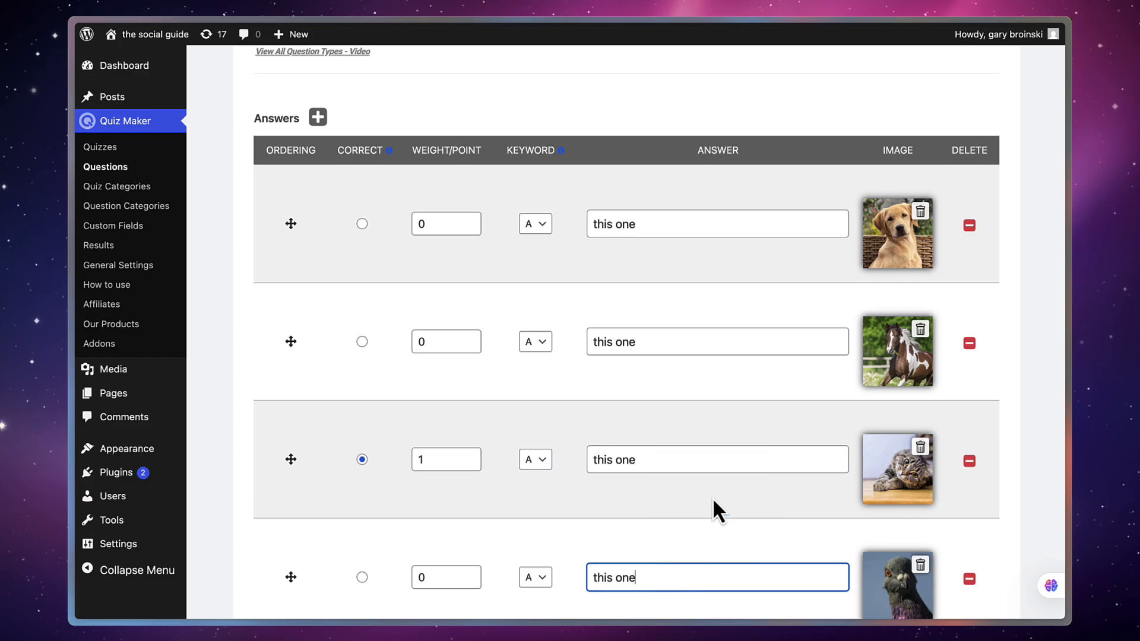
Review the answers and remaining question settings, and save the question while starting a new one
{"action": "scroll", "coordinate": [715, 505], "scroll_direction": "down", "scroll_amount": 6}
{"action": "scroll", "coordinate": [692, 445], "scroll_direction": "down", "scroll_amount": 3}
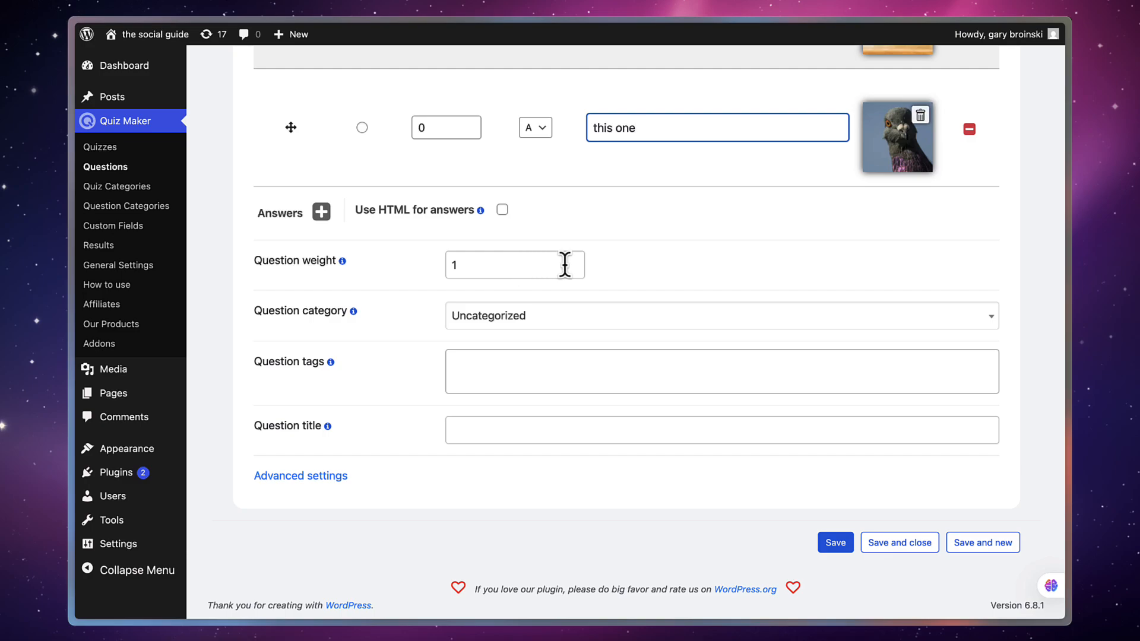
{"action": "scroll", "coordinate": [565, 265], "scroll_direction": "up", "scroll_amount": 8}
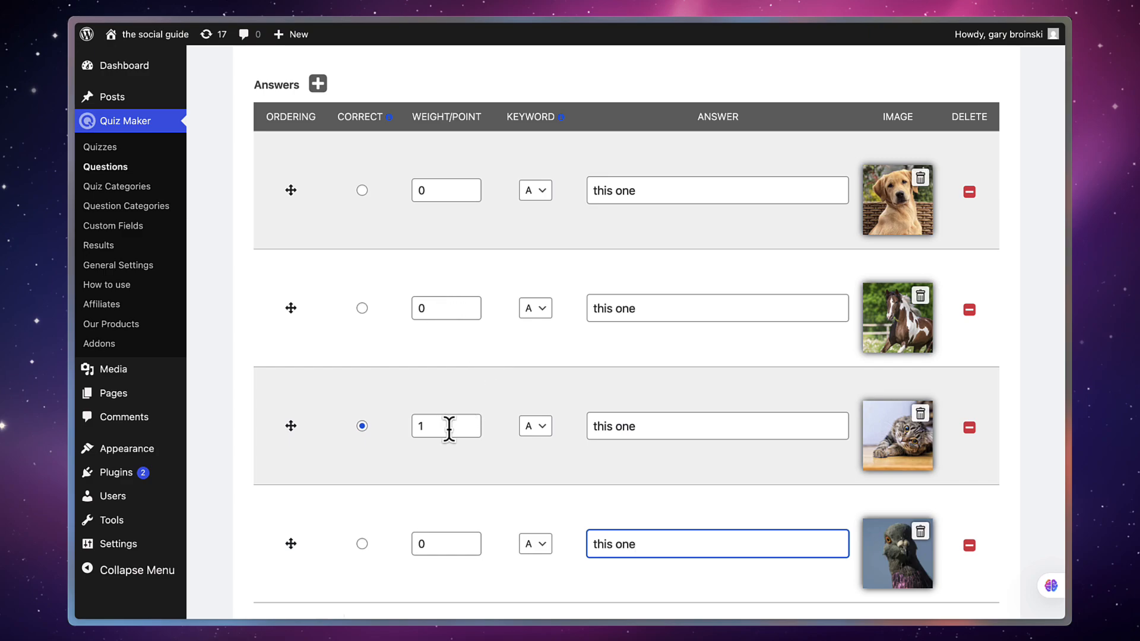
{"action": "scroll", "coordinate": [506, 404], "scroll_direction": "down", "scroll_amount": 5}
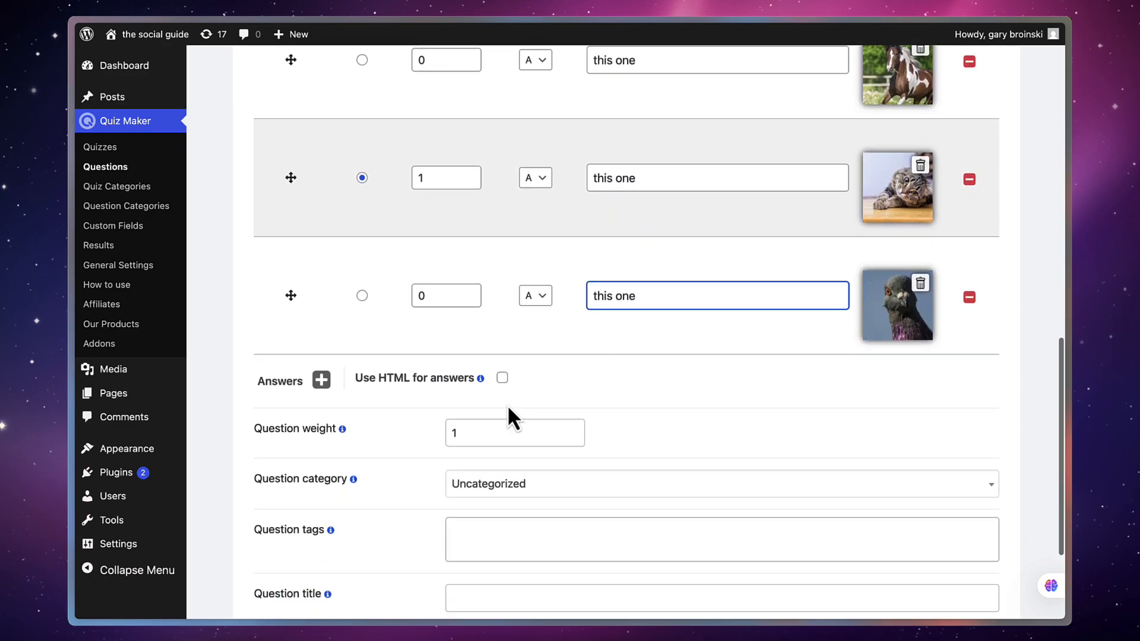
{"action": "scroll", "coordinate": [654, 427], "scroll_direction": "down", "scroll_amount": 3}
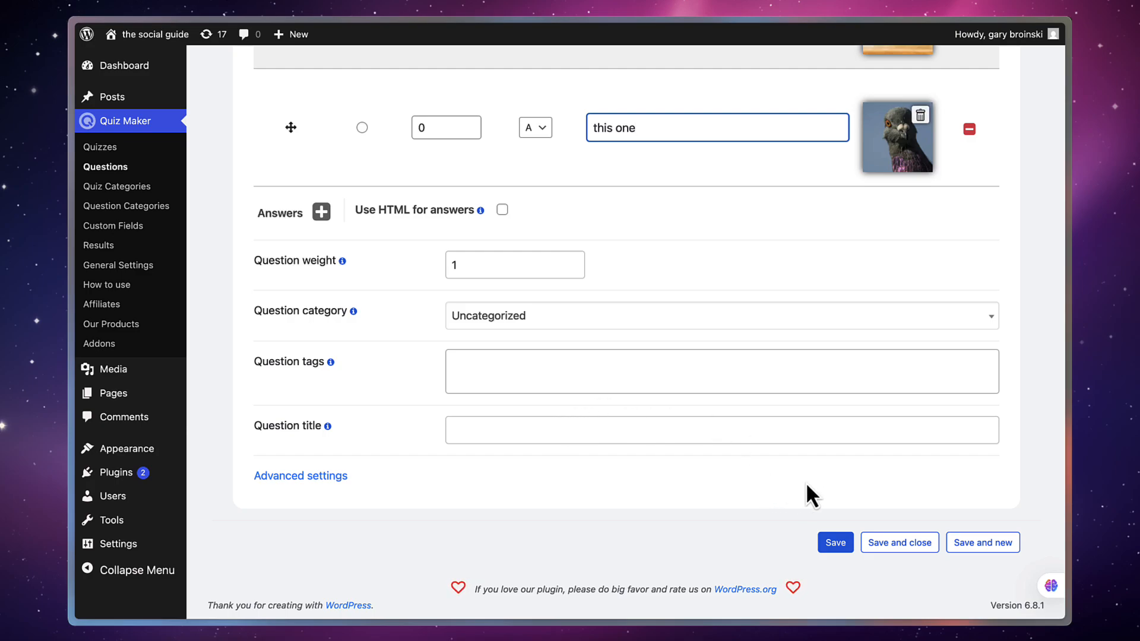
{"action": "left_click", "coordinate": [973, 543]}
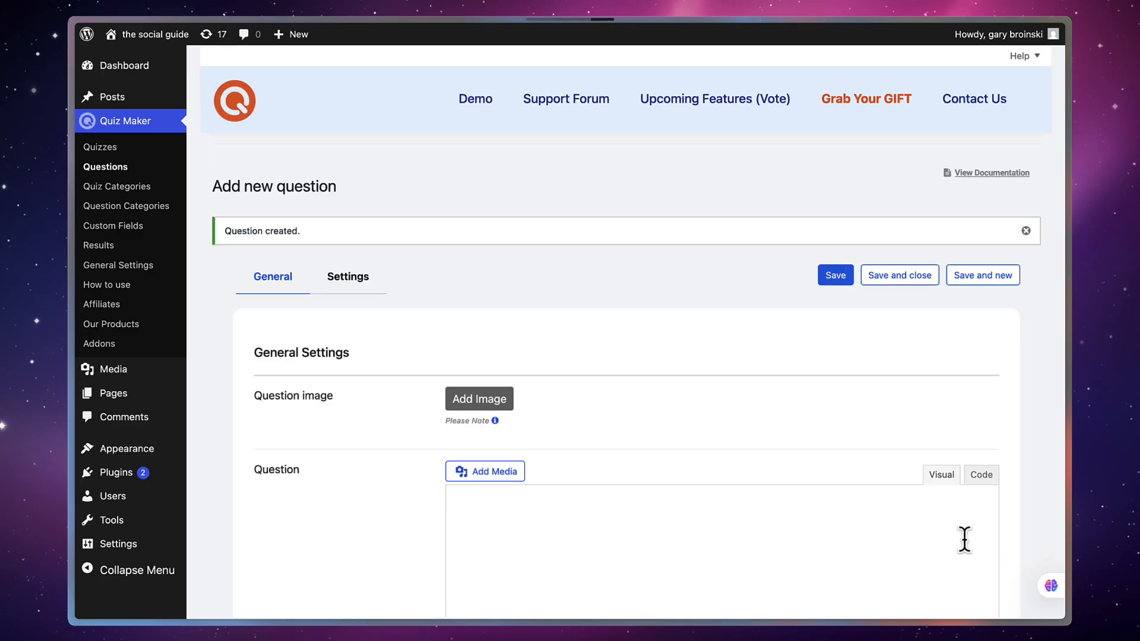
Set the dog picture as the new question's image and enter the question text "is this a cat"
{"action": "left_click", "coordinate": [491, 400]}
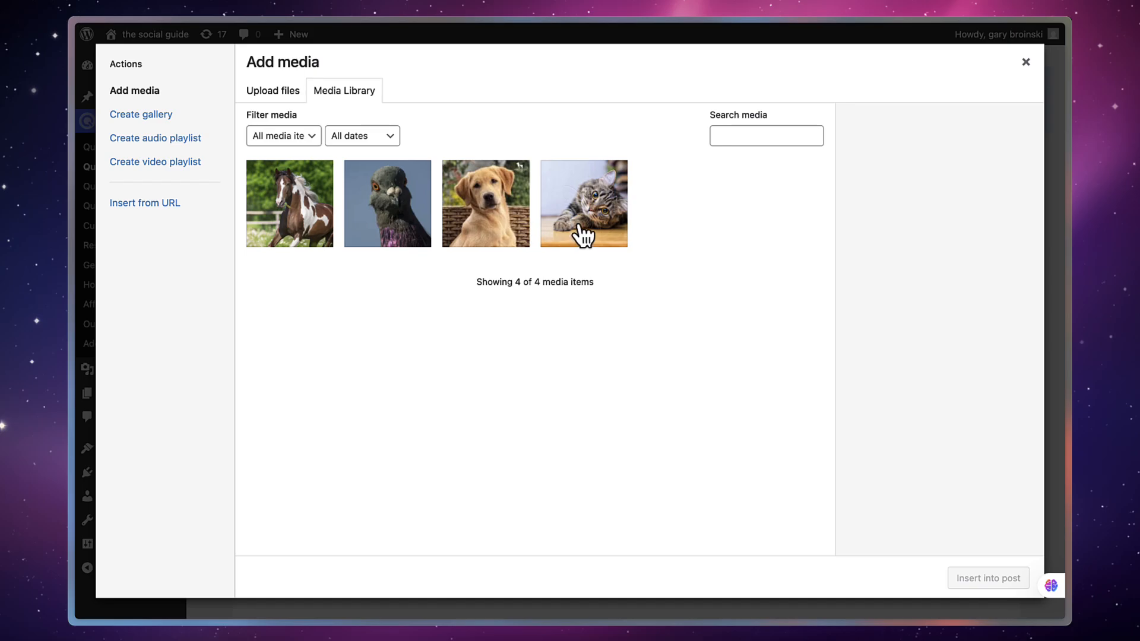
{"action": "left_click", "coordinate": [478, 225]}
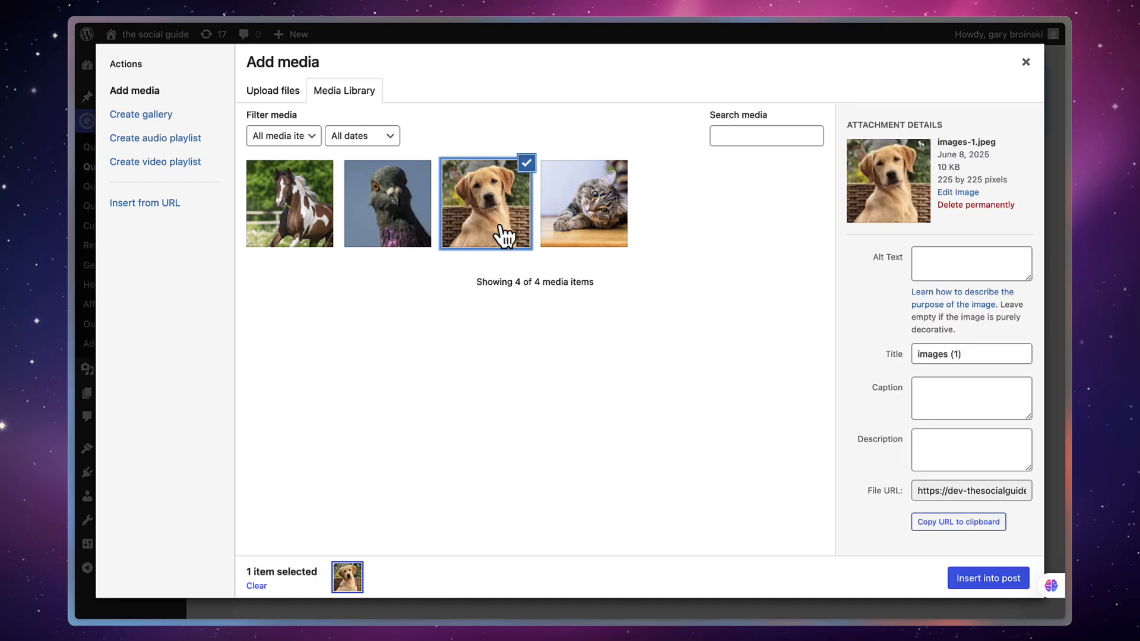
{"action": "left_click", "coordinate": [969, 578]}
{"action": "scroll", "coordinate": [705, 516], "scroll_direction": "down", "scroll_amount": 5}
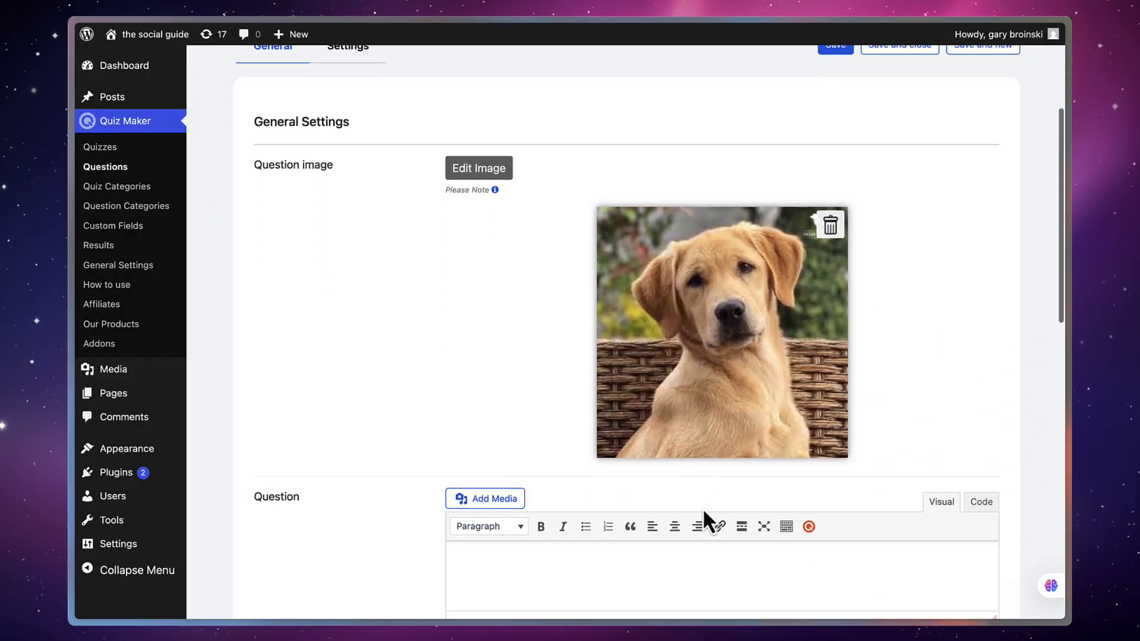
{"action": "left_click", "coordinate": [612, 495]}
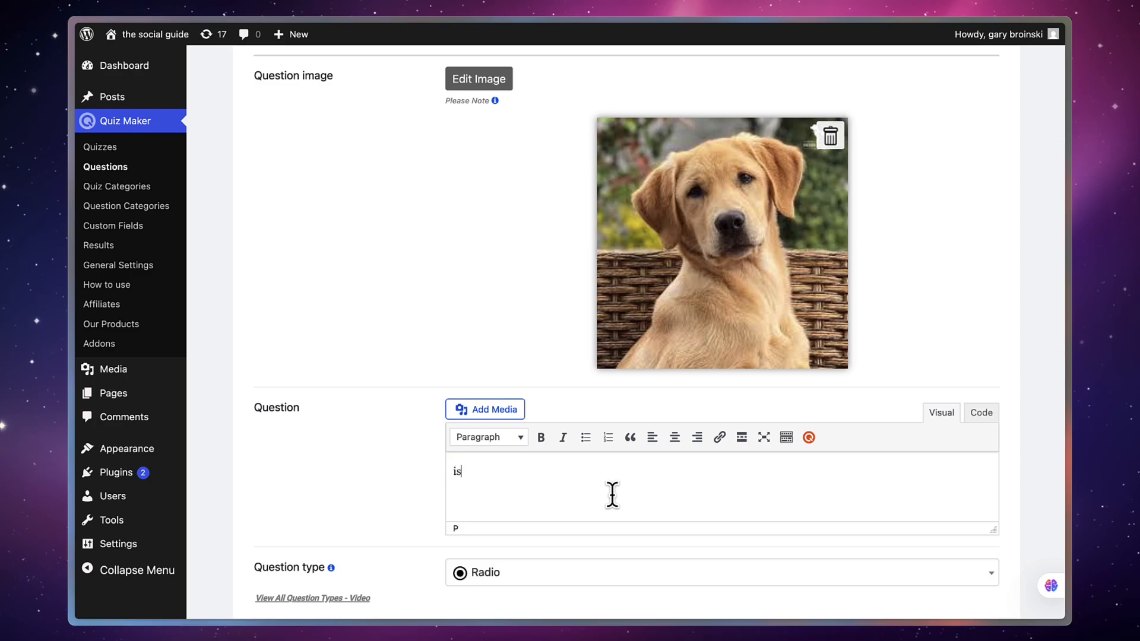
Change the question type to True/False
{"action": "scroll", "coordinate": [612, 495], "scroll_direction": "down", "scroll_amount": 3}
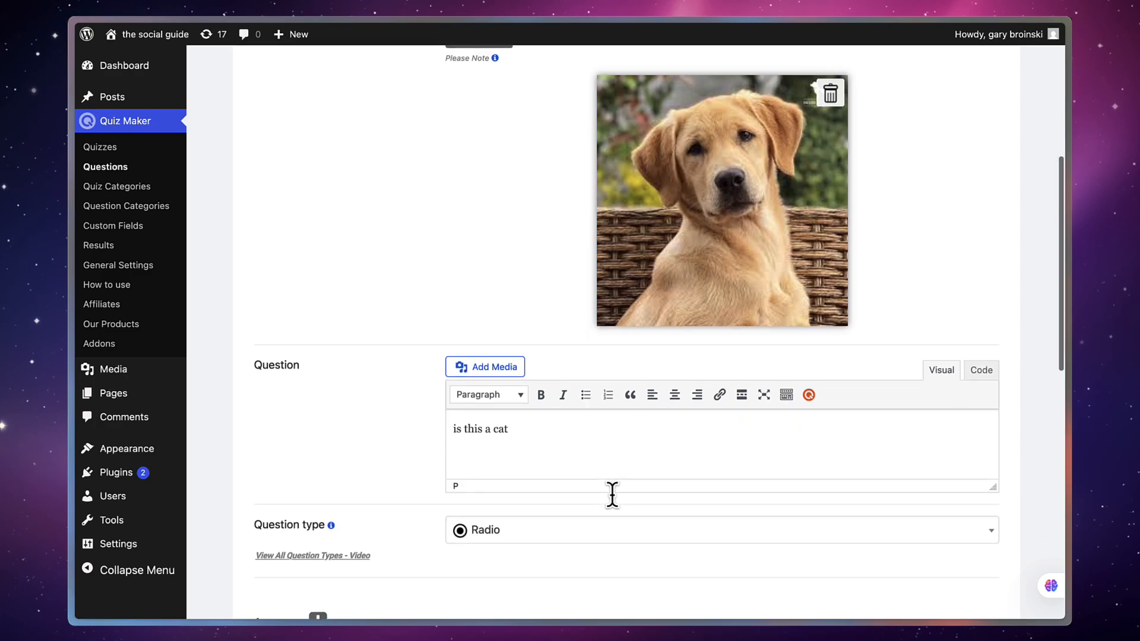
{"action": "left_click", "coordinate": [498, 472]}
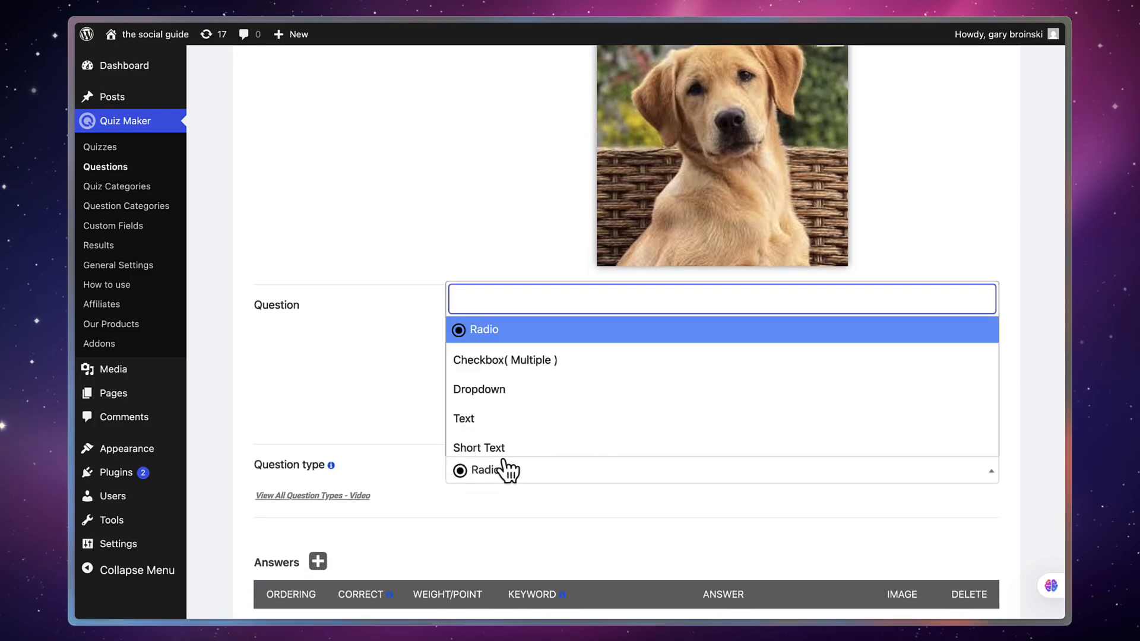
{"action": "scroll", "coordinate": [525, 429], "scroll_direction": "down", "scroll_amount": 5}
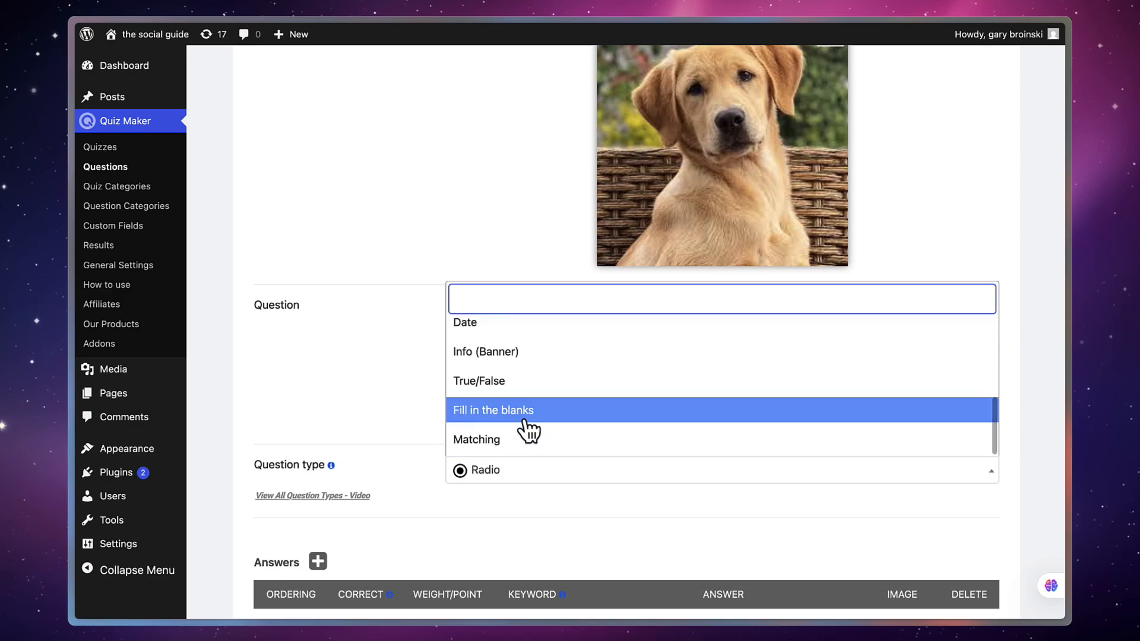
{"action": "scroll", "coordinate": [529, 432], "scroll_direction": "up", "scroll_amount": 1}
{"action": "left_click", "coordinate": [498, 392]}
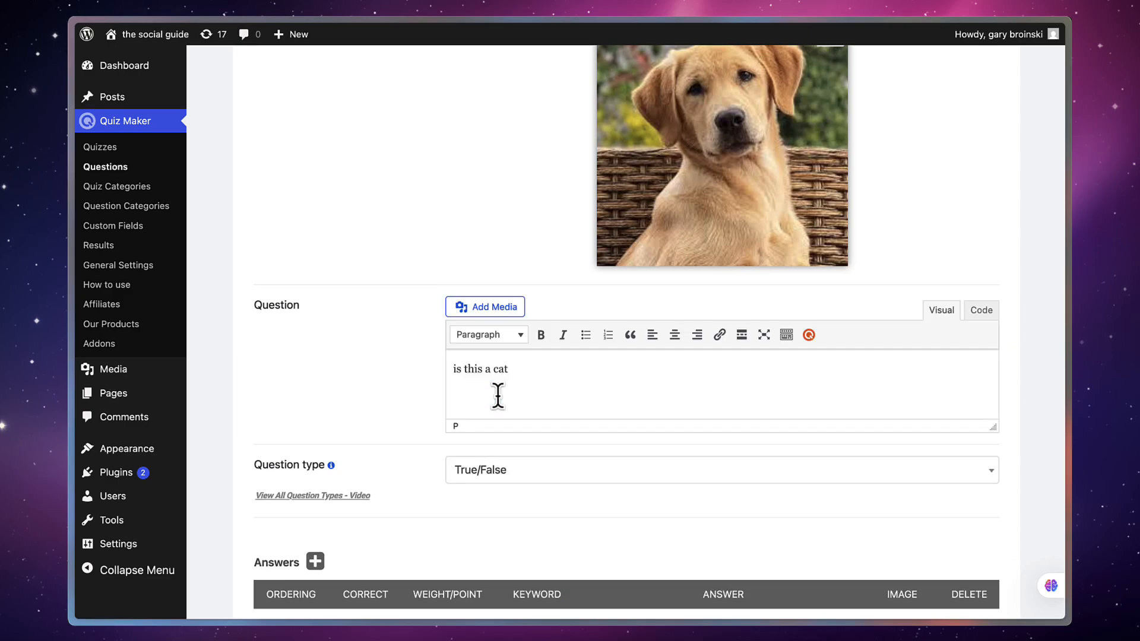
Mark False as the correct answer and set its weight to 1
{"action": "scroll", "coordinate": [499, 403], "scroll_direction": "down", "scroll_amount": 5}
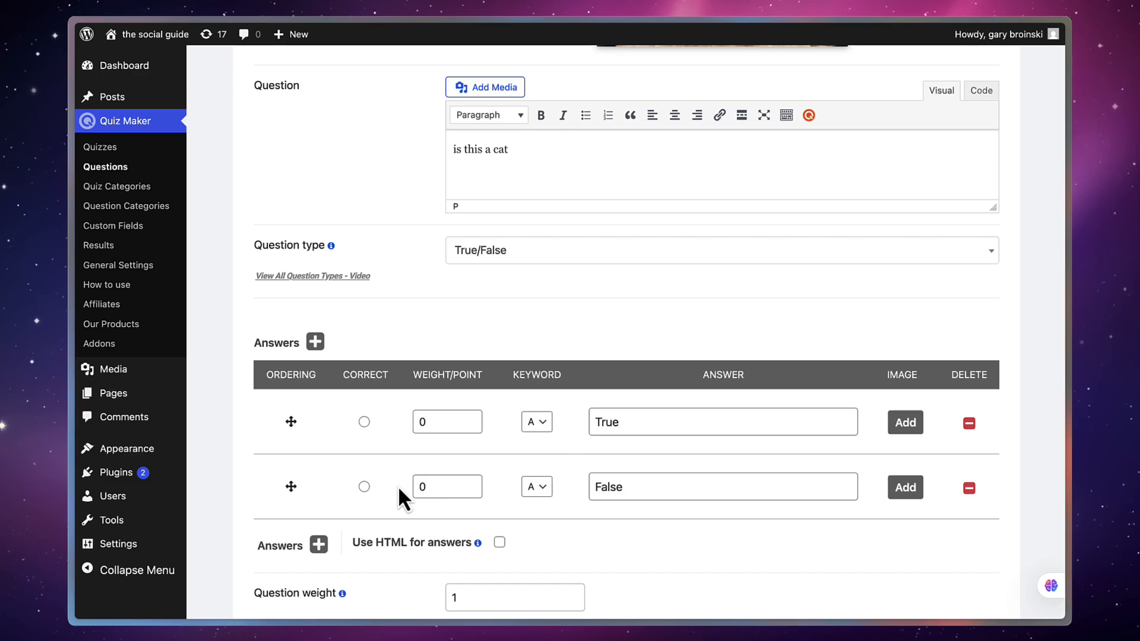
{"action": "left_click", "coordinate": [364, 486]}
{"action": "left_click_drag", "start_coordinate": [435, 486], "coordinate": [415, 491]}
{"action": "type", "text": "1"}
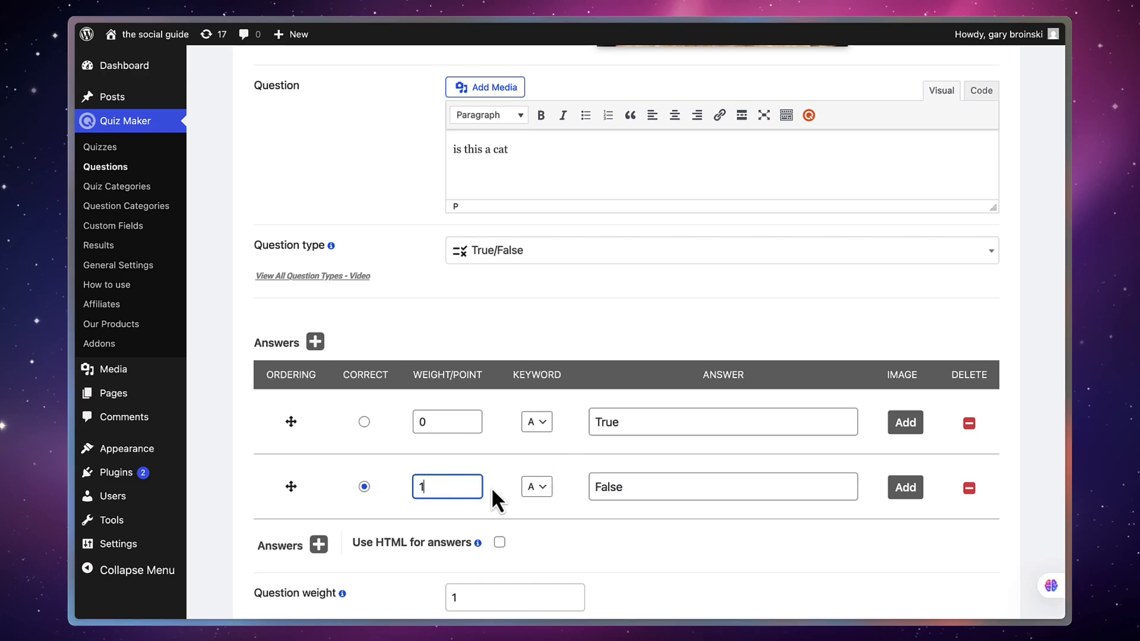
Check the available question categories, then save the True/False question and start a new one
{"action": "scroll", "coordinate": [510, 491], "scroll_direction": "down", "scroll_amount": 5}
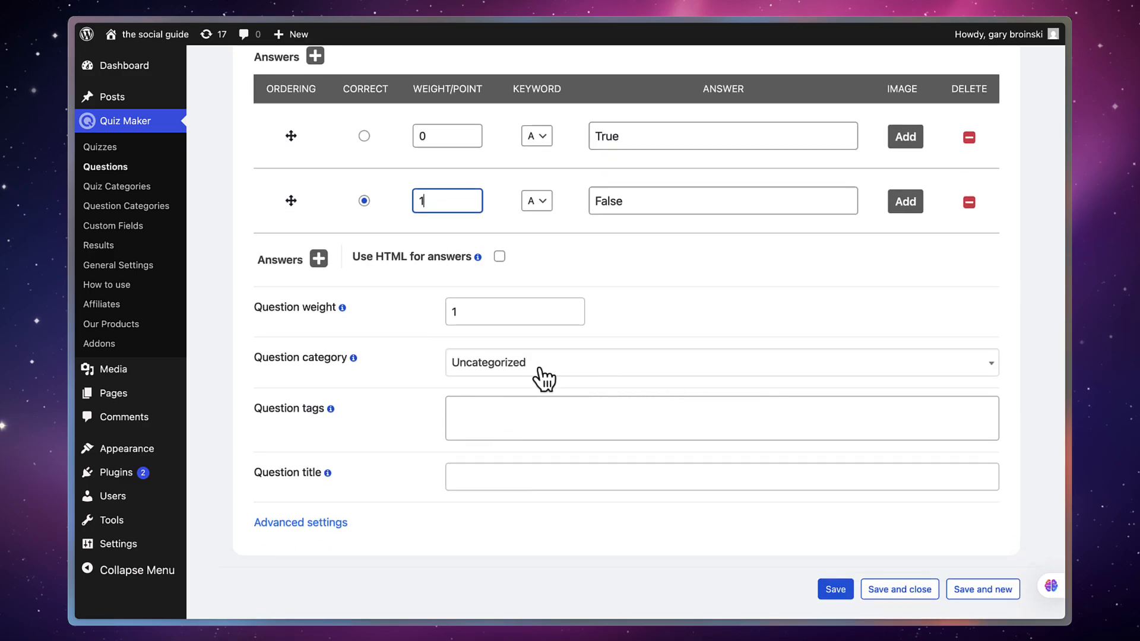
{"action": "left_click", "coordinate": [576, 366]}
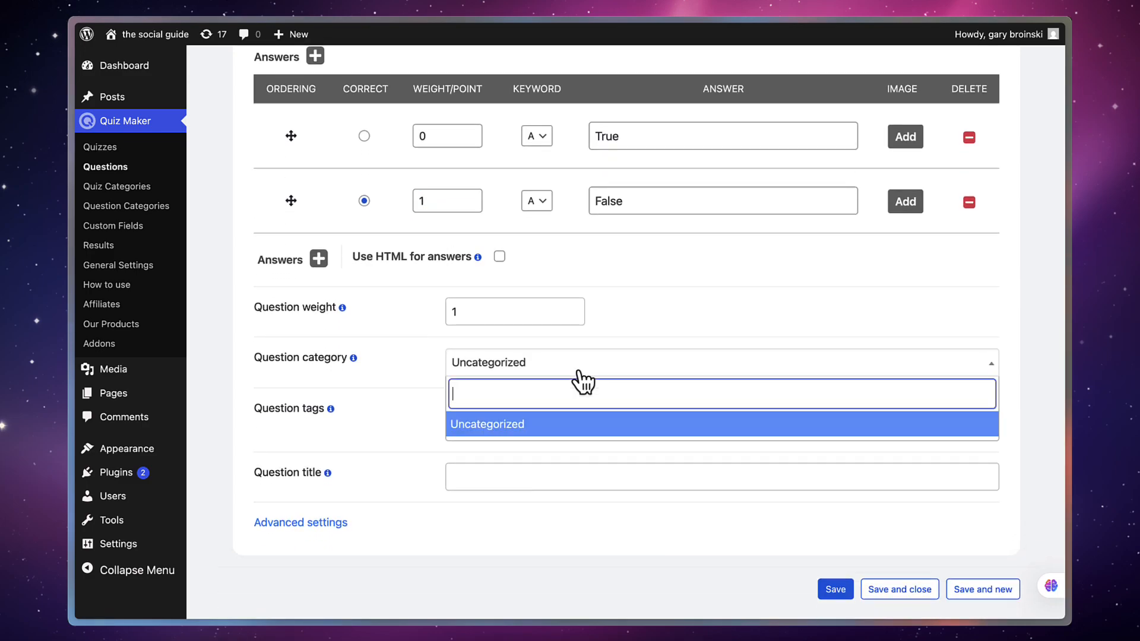
{"action": "left_click", "coordinate": [577, 371]}
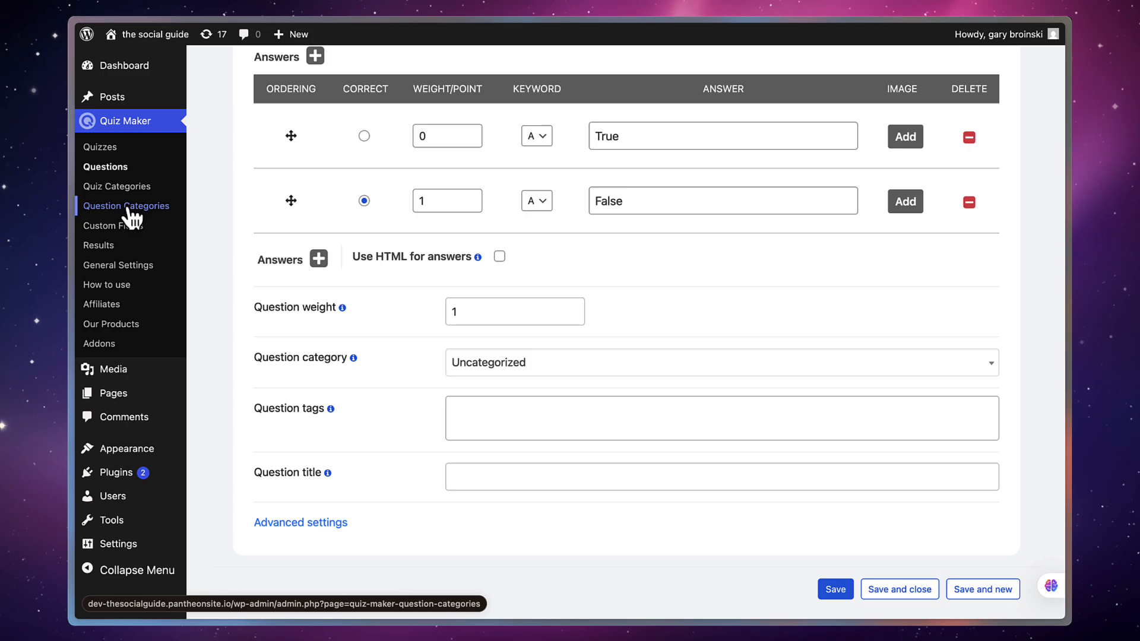
{"action": "left_click", "coordinate": [984, 592]}
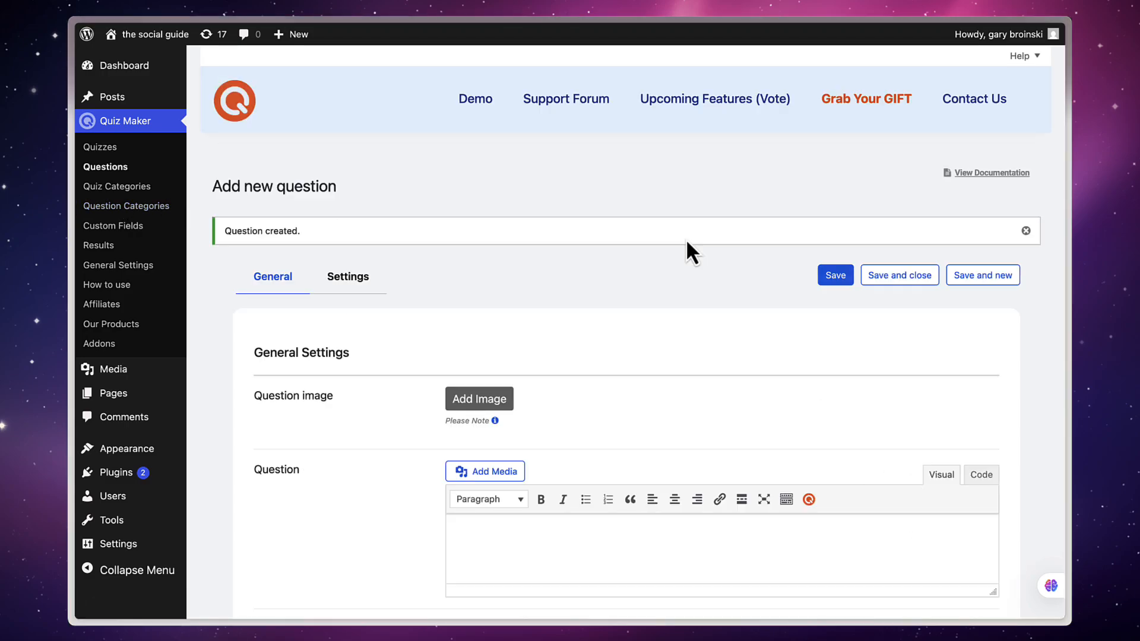
Enter the question text "how many legs does a cat have" and set the question type to Dropdown
{"action": "scroll", "coordinate": [686, 239], "scroll_direction": "down", "scroll_amount": 2}
{"action": "left_click", "coordinate": [593, 428]}
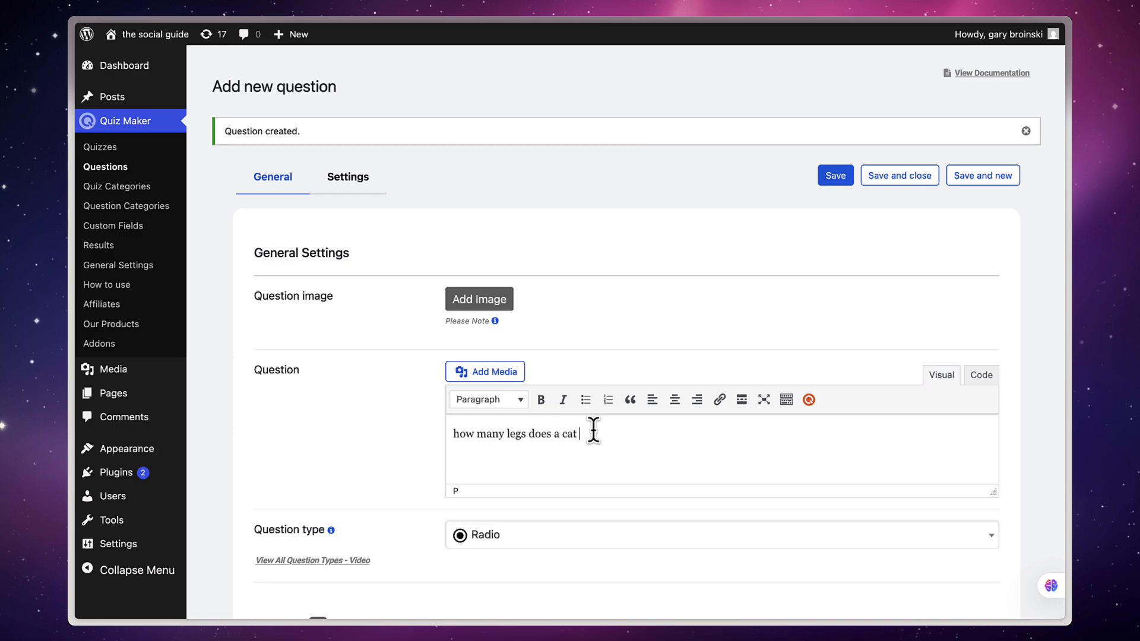
{"action": "left_click", "coordinate": [589, 540]}
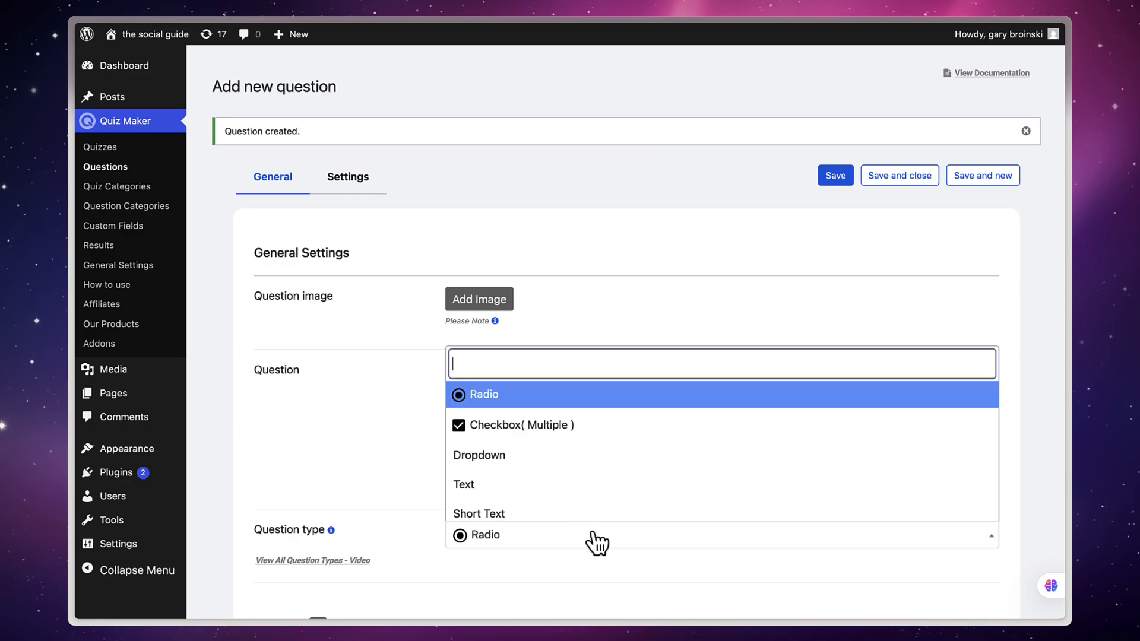
{"action": "scroll", "coordinate": [590, 540], "scroll_direction": "down", "scroll_amount": 1}
{"action": "left_click", "coordinate": [534, 422]}
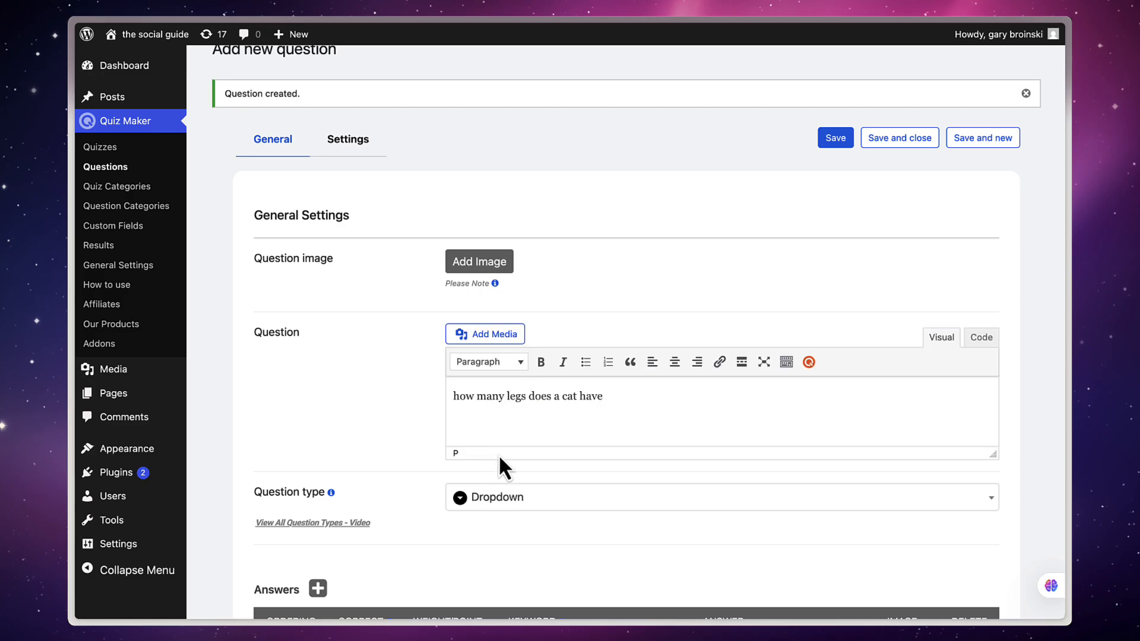
Fill in the three answer rows with 1, 2 and 3
{"action": "scroll", "coordinate": [609, 468], "scroll_direction": "up", "scroll_amount": 2}
{"action": "scroll", "coordinate": [609, 468], "scroll_direction": "down", "scroll_amount": 2}
{"action": "scroll", "coordinate": [608, 468], "scroll_direction": "down", "scroll_amount": 5}
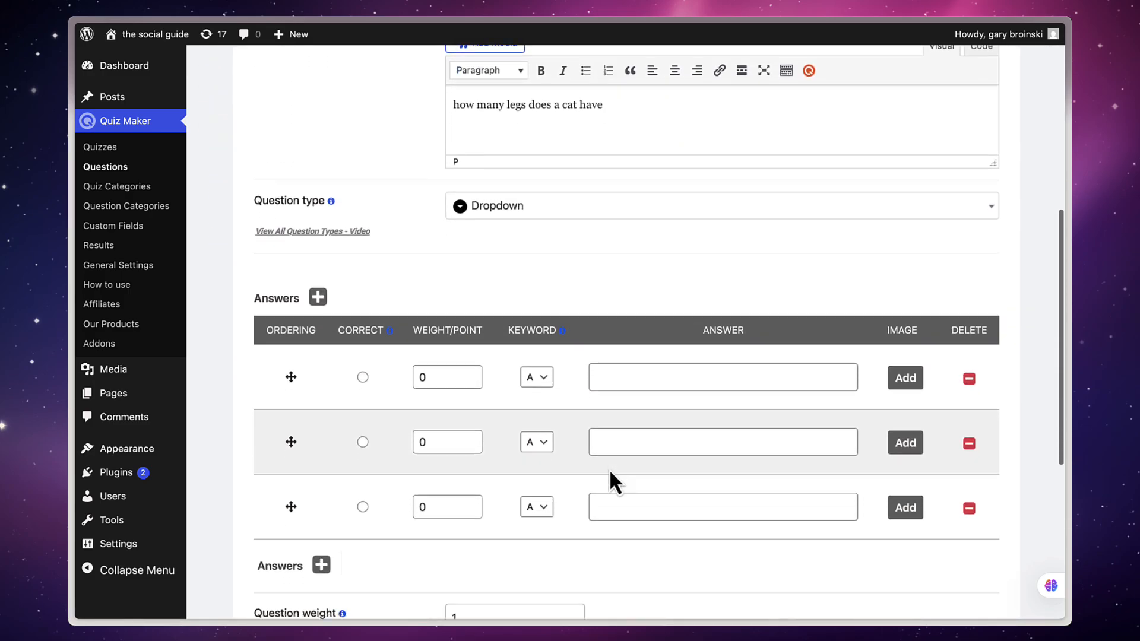
{"action": "left_click", "coordinate": [665, 343]}
{"action": "type", "text": "1"}
{"action": "left_click", "coordinate": [665, 409]}
{"action": "type", "text": "2"}
{"action": "left_click", "coordinate": [645, 461]}
{"action": "type", "text": "3"}
Add a fourth answer row with 4 and mark it as the correct answer
{"action": "scroll", "coordinate": [646, 466], "scroll_direction": "down", "scroll_amount": 2}
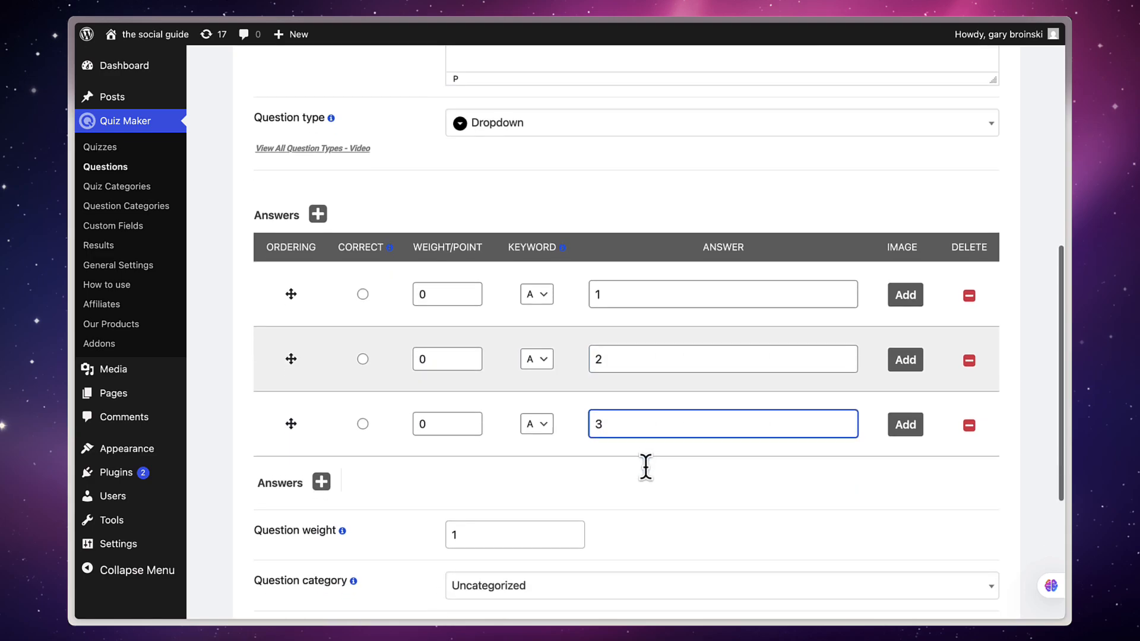
{"action": "left_click", "coordinate": [325, 455]}
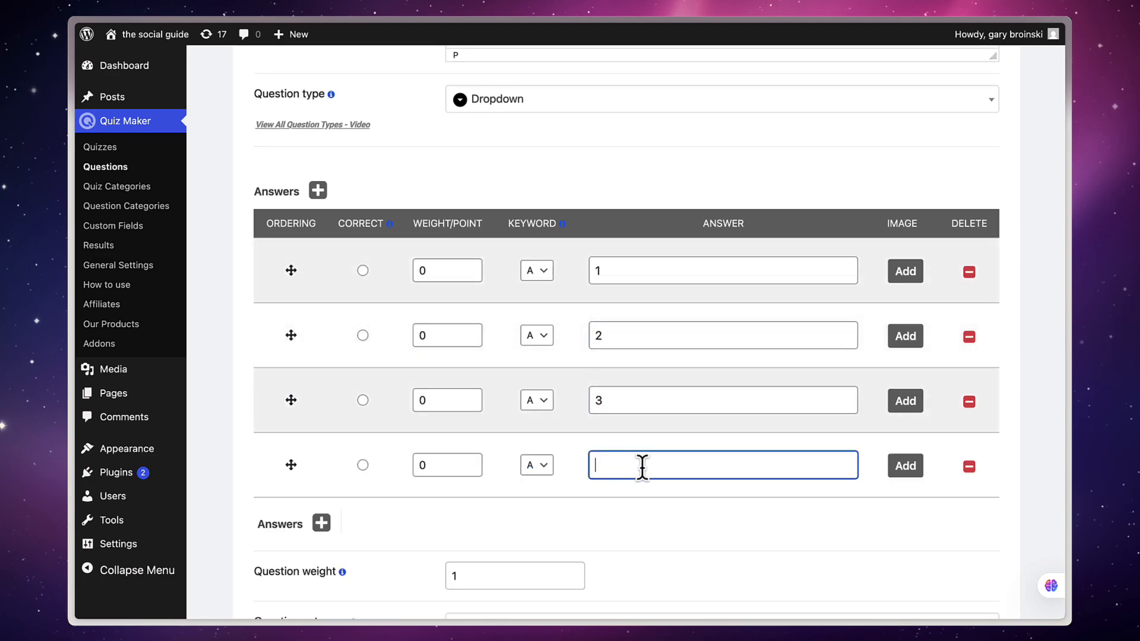
{"action": "type", "text": "4"}
{"action": "left_click", "coordinate": [362, 465]}
Save the dropdown question and start a new one
{"action": "scroll", "coordinate": [618, 558], "scroll_direction": "down", "scroll_amount": 1}
{"action": "scroll", "coordinate": [613, 551], "scroll_direction": "down", "scroll_amount": 3}
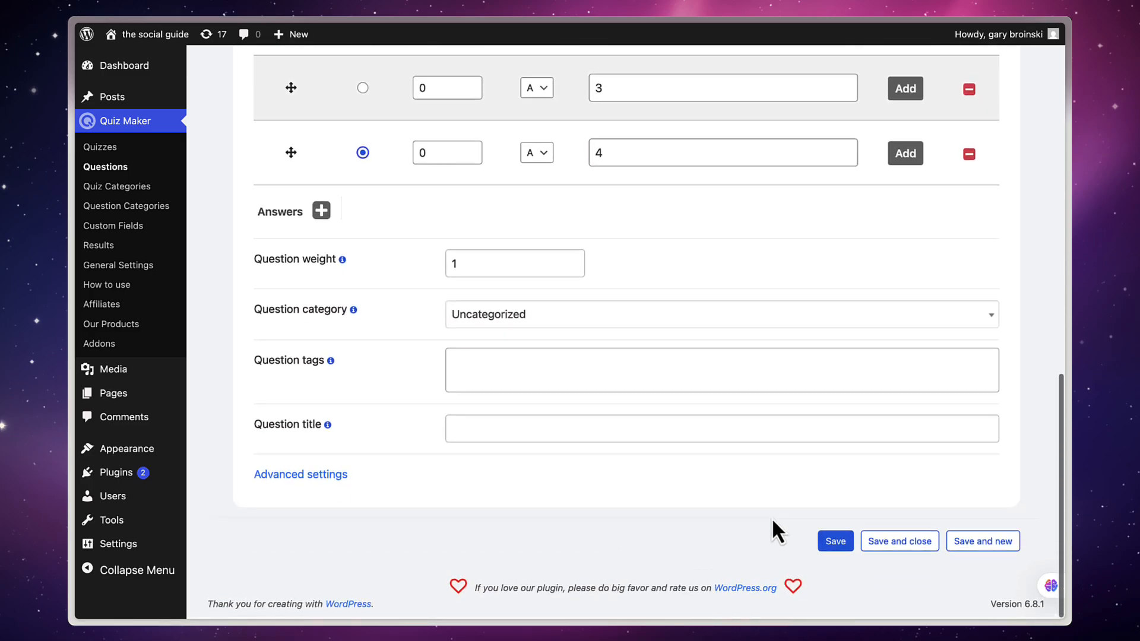
{"action": "left_click", "coordinate": [973, 543]}
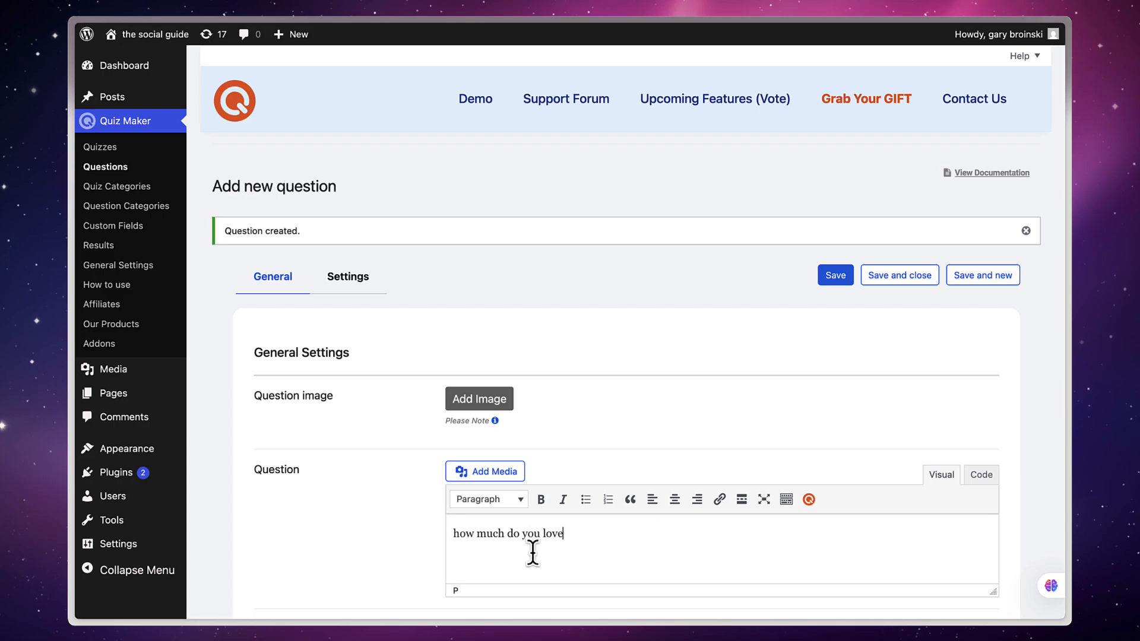
Enter the question text "how much do you love cats" and set the question type to Checkbox (Multiple)
{"action": "scroll", "coordinate": [533, 554], "scroll_direction": "down", "scroll_amount": 7}
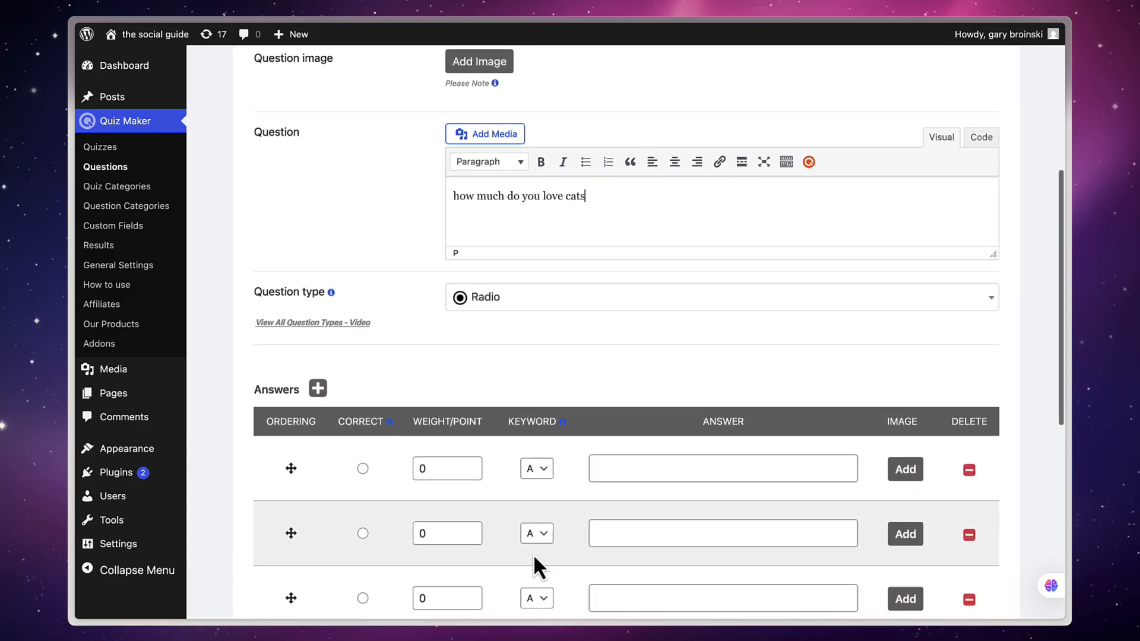
{"action": "left_click", "coordinate": [510, 252]}
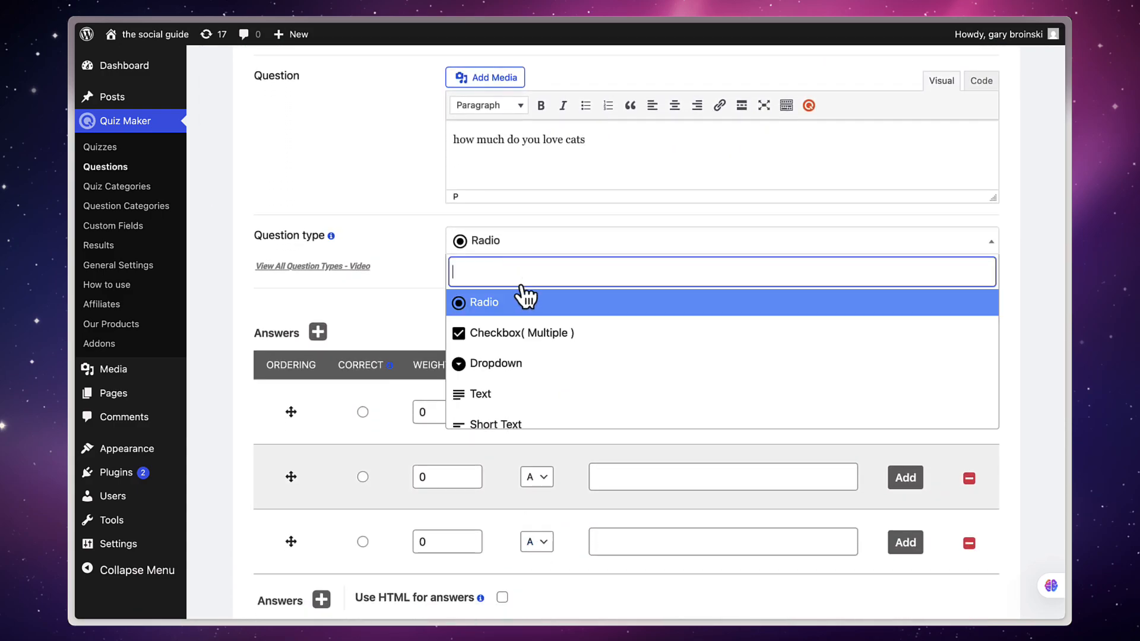
{"action": "left_click", "coordinate": [541, 343]}
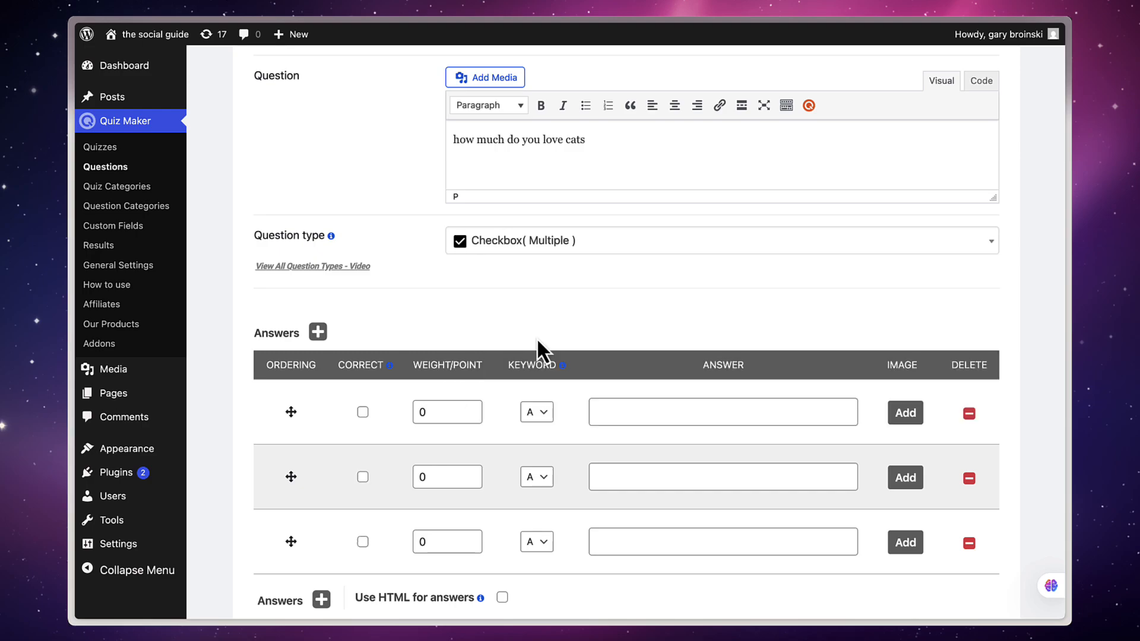
Add a fourth answer row and fill the answers with "yes", "no", "maybe" and "of course!"
{"action": "scroll", "coordinate": [536, 337], "scroll_direction": "down", "scroll_amount": 1}
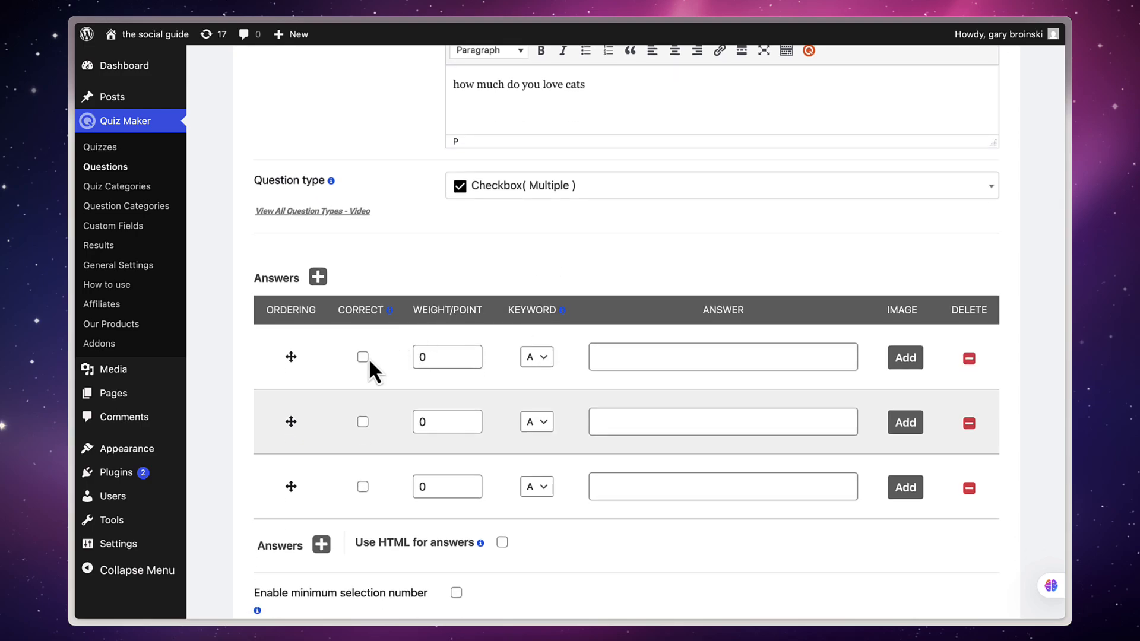
{"action": "left_click", "coordinate": [321, 543]}
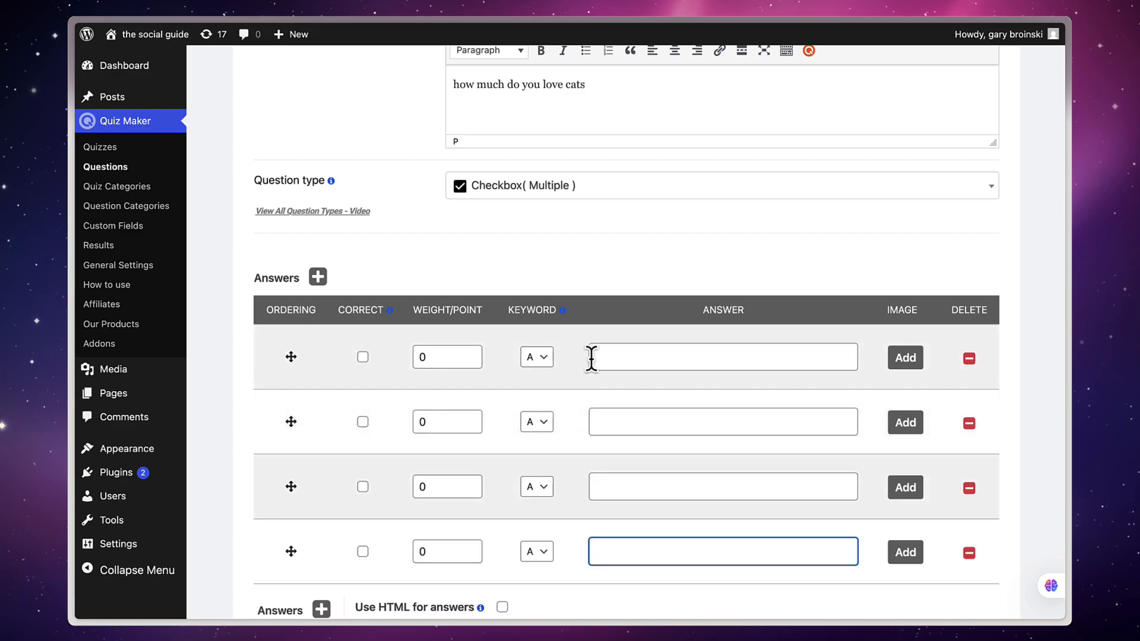
{"action": "left_click", "coordinate": [606, 356]}
{"action": "type", "text": "yes"}
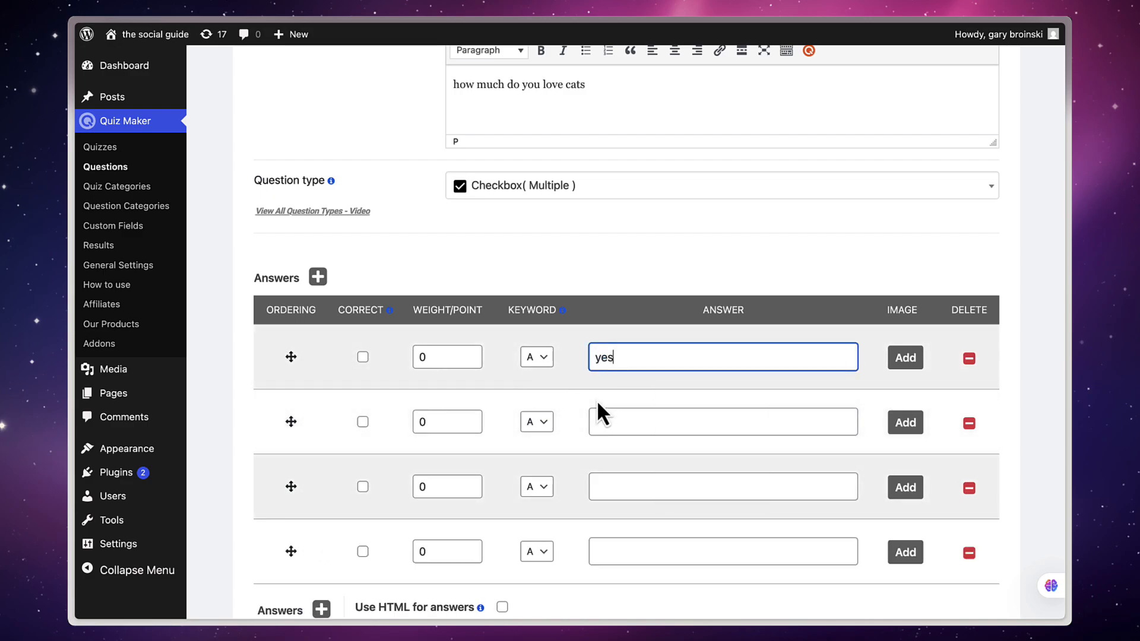
{"action": "left_click", "coordinate": [591, 422]}
{"action": "type", "text": "no"}
{"action": "left_click", "coordinate": [652, 484]}
{"action": "type", "text": "ma"}
{"action": "left_click", "coordinate": [665, 551]}
{"action": "type", "text": "of course!"}
Mark "yes" and "of course!" as correct answers and set the weight of each to 1
{"action": "left_click", "coordinate": [447, 356]}
{"action": "left_click", "coordinate": [363, 356]}
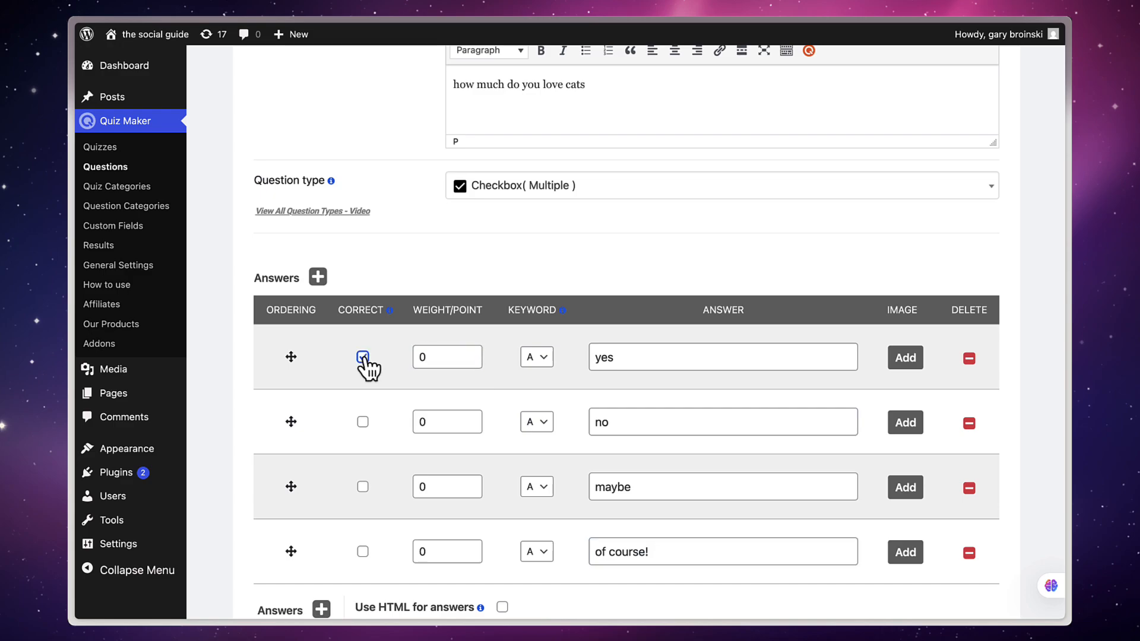
{"action": "left_click", "coordinate": [362, 552]}
{"action": "left_click", "coordinate": [446, 357]}
{"action": "type", "text": "1"}
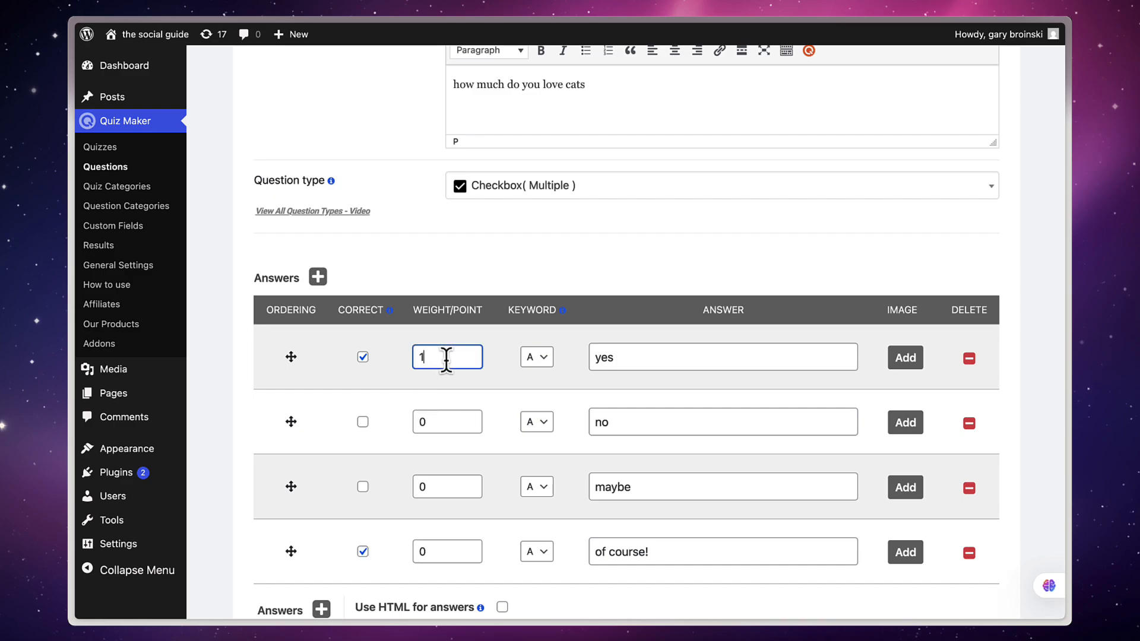
{"action": "left_click", "coordinate": [439, 552]}
{"action": "type", "text": "1"}
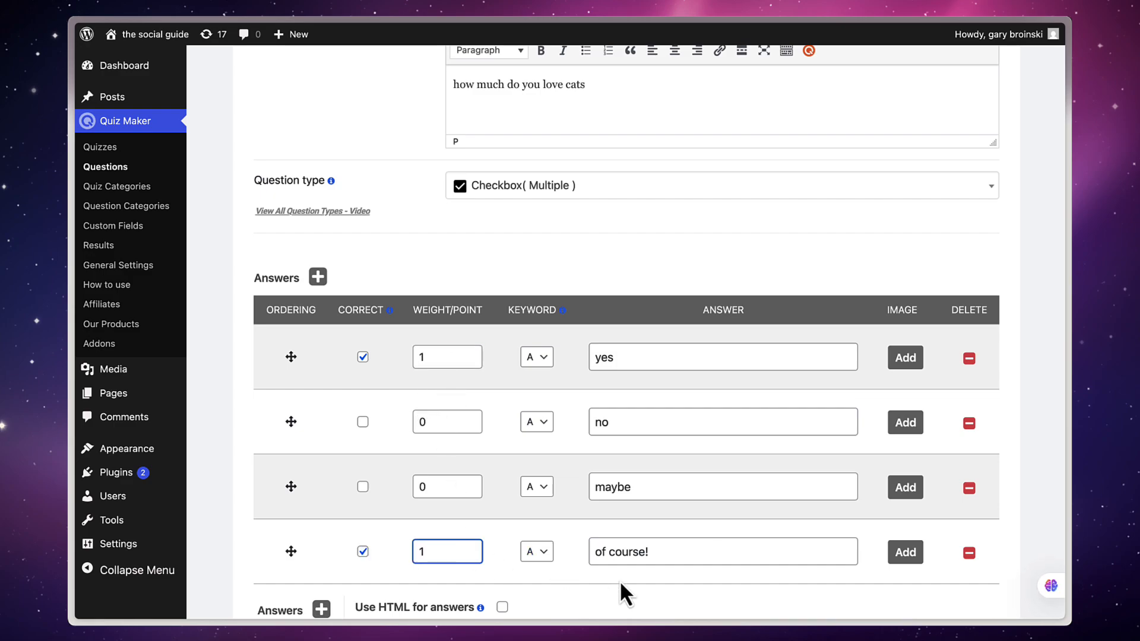
Set the question weight to 2 and save the question
{"action": "scroll", "coordinate": [618, 579], "scroll_direction": "down", "scroll_amount": 5}
{"action": "left_click", "coordinate": [632, 461]}
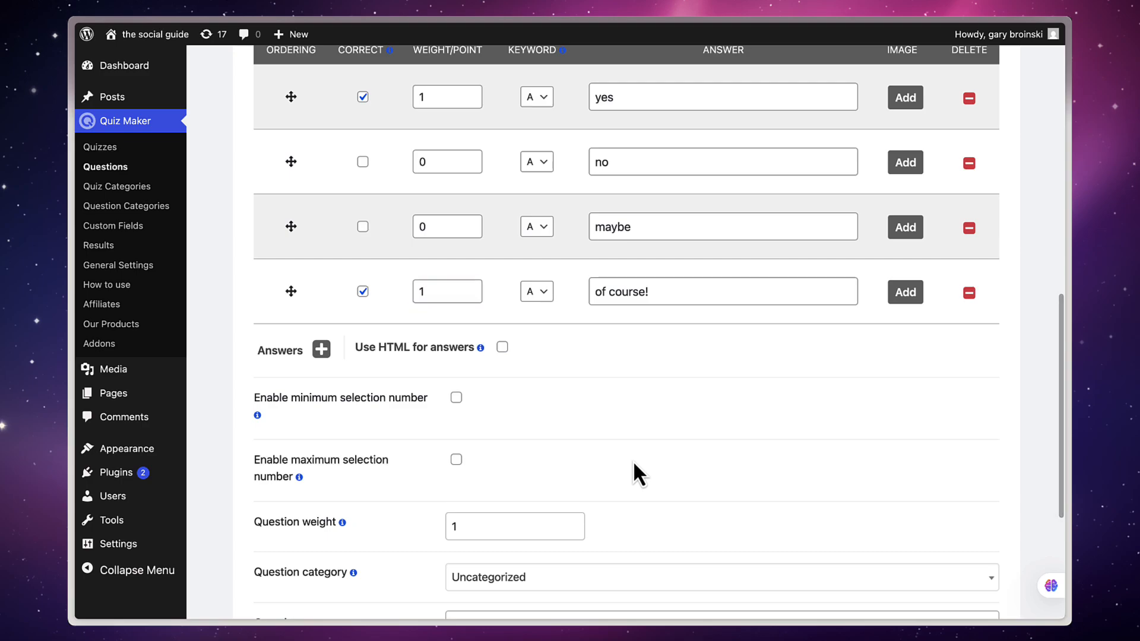
{"action": "left_click", "coordinate": [485, 522]}
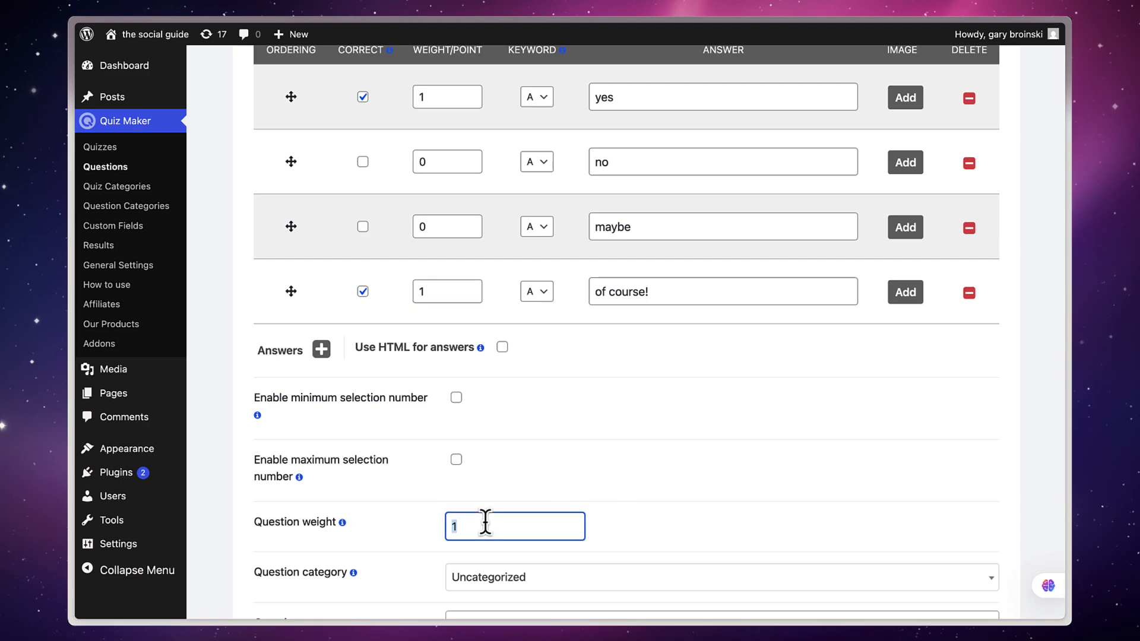
{"action": "scroll", "coordinate": [769, 483], "scroll_direction": "up", "scroll_amount": 1}
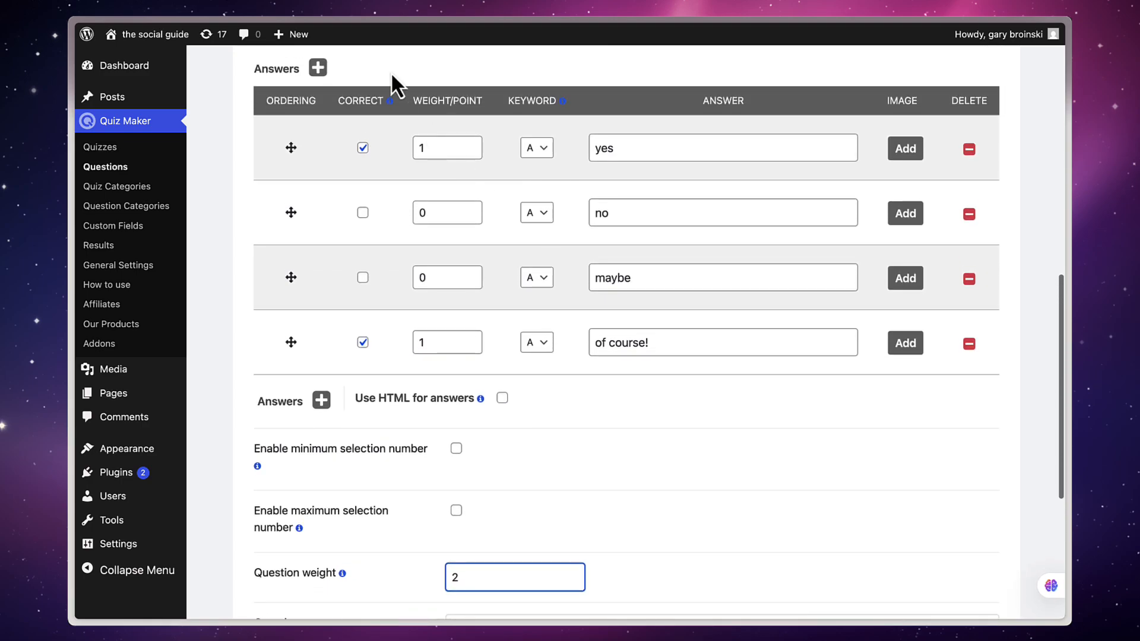
{"action": "scroll", "coordinate": [726, 412], "scroll_direction": "down", "scroll_amount": 6}
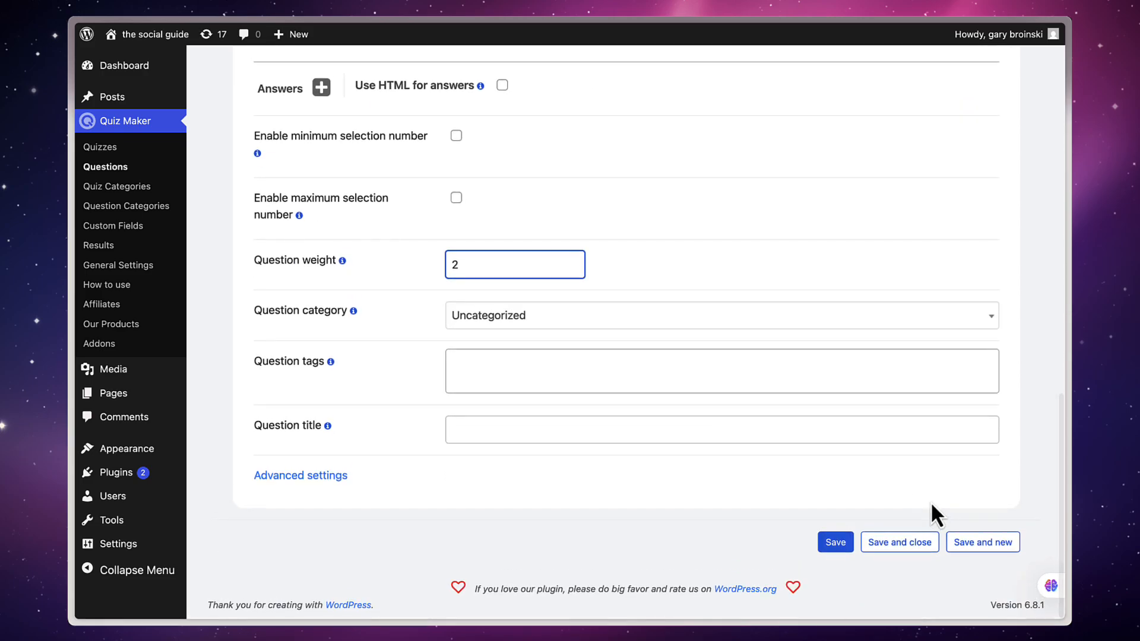
{"action": "left_click", "coordinate": [833, 542]}
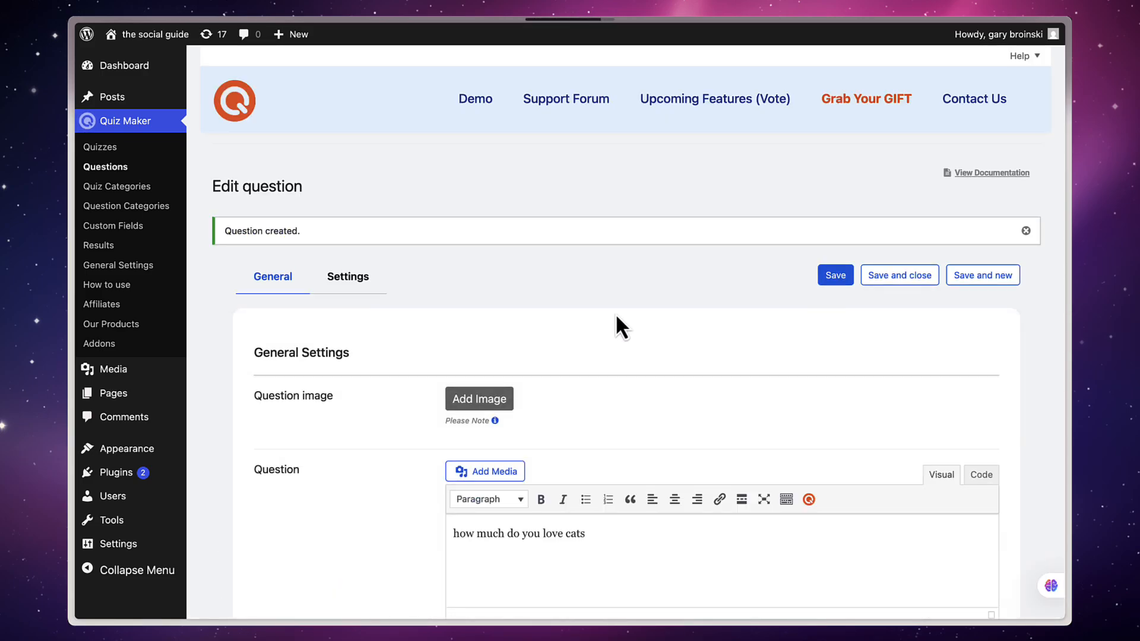
Create a new quiz in the quiz list and title it "test your cat knowledge"
{"action": "left_click", "coordinate": [100, 148]}
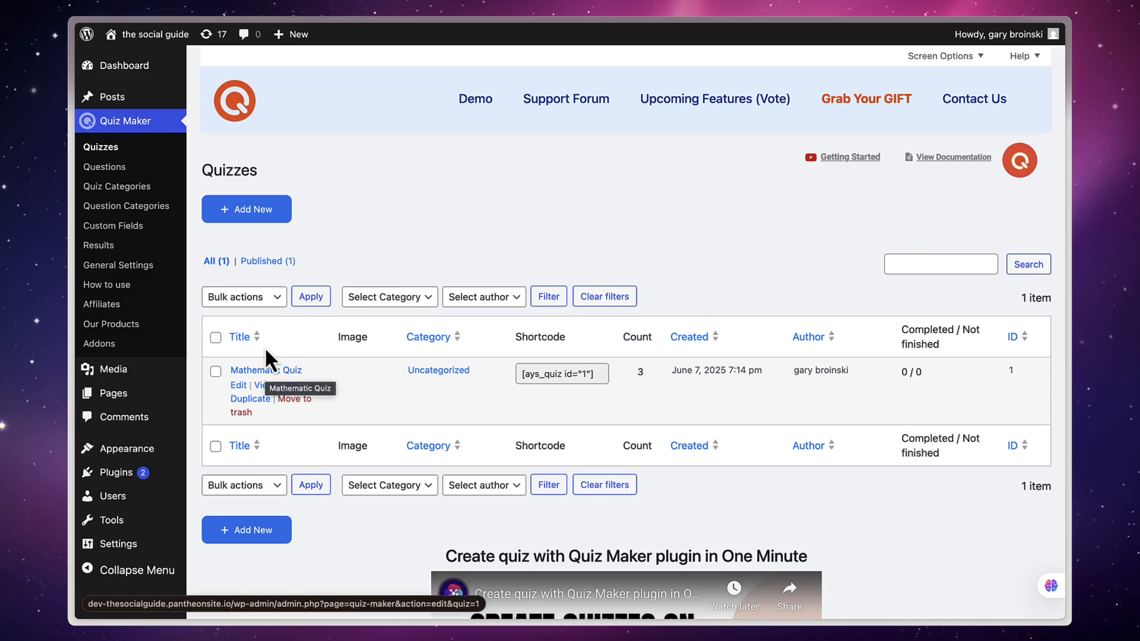
{"action": "left_click", "coordinate": [248, 211]}
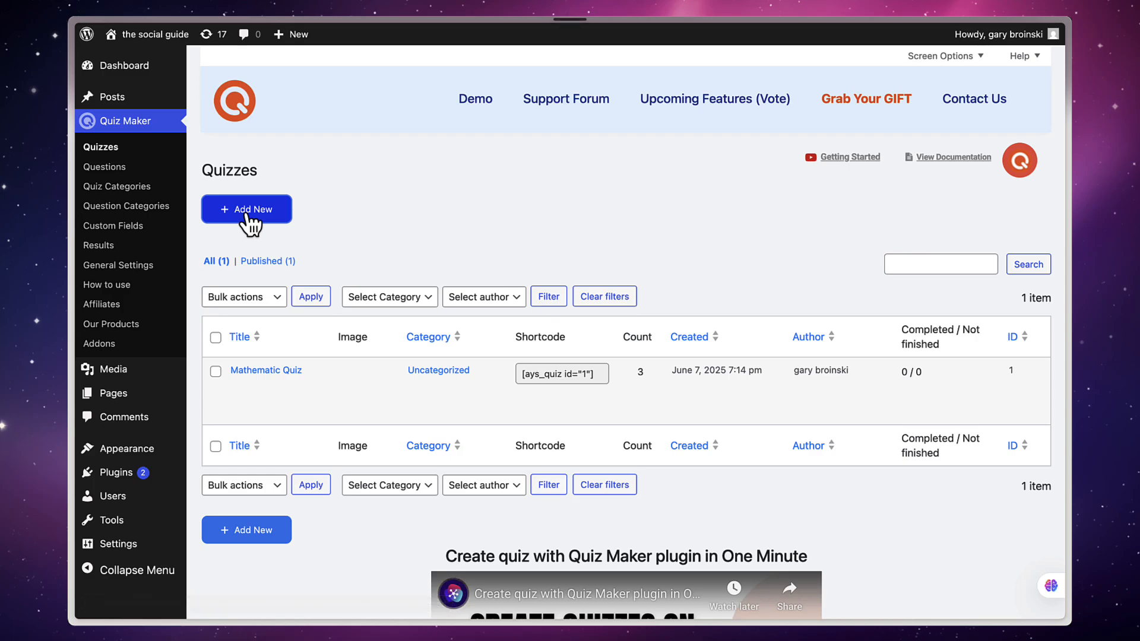
{"action": "scroll", "coordinate": [522, 357], "scroll_direction": "down", "scroll_amount": 1}
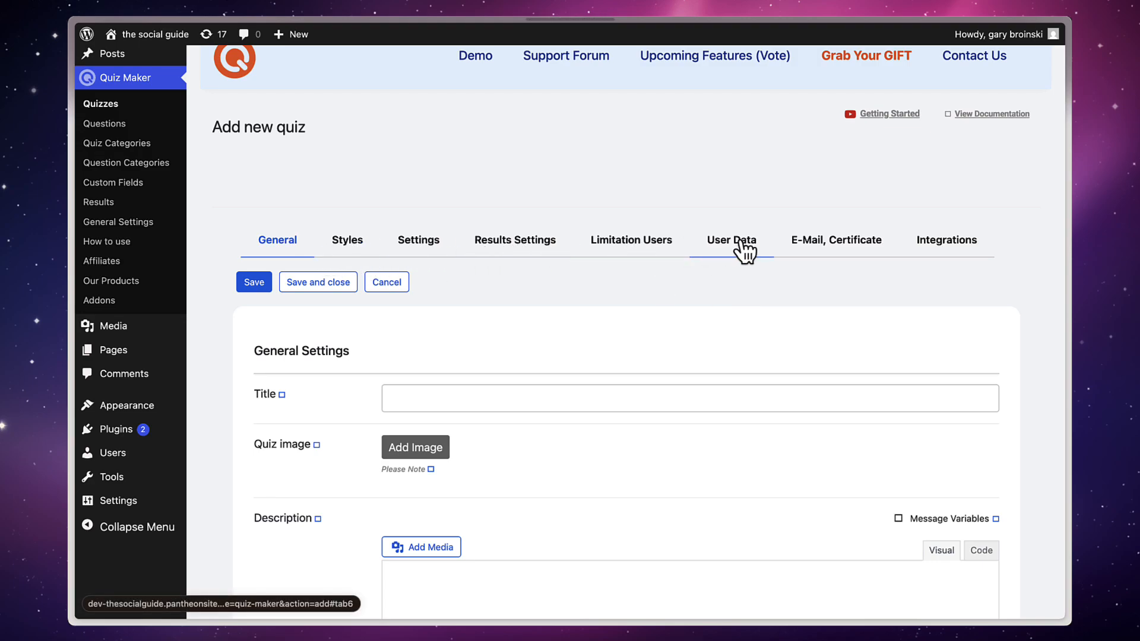
{"action": "scroll", "coordinate": [521, 302], "scroll_direction": "down", "scroll_amount": 2}
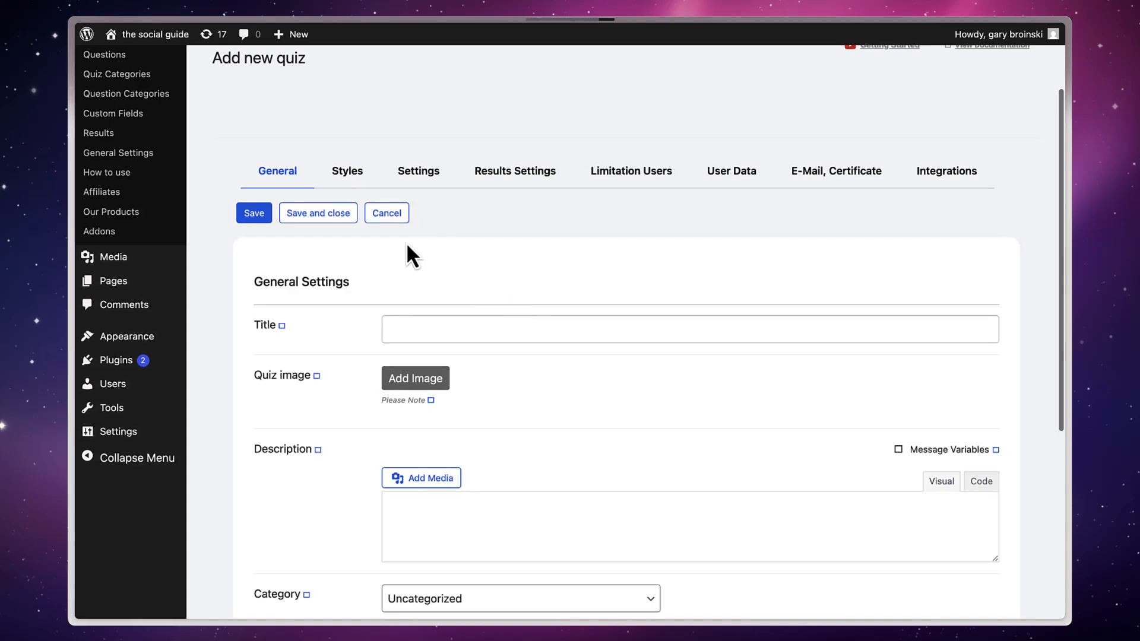
{"action": "left_click", "coordinate": [514, 325]}
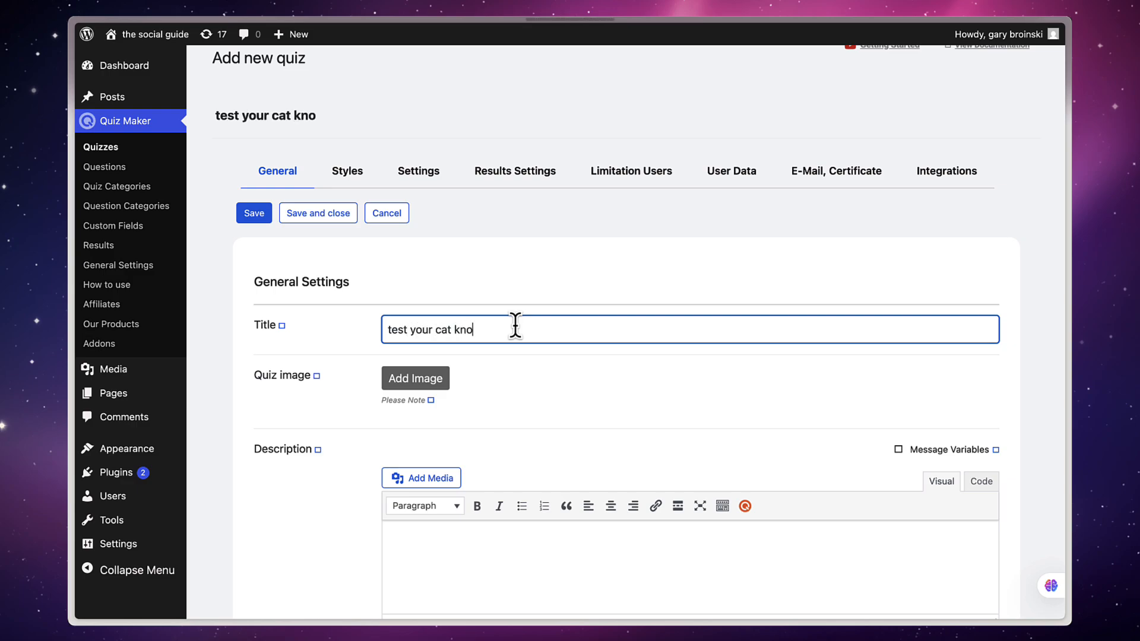
{"action": "type", "text": "test your cat knowledge"}
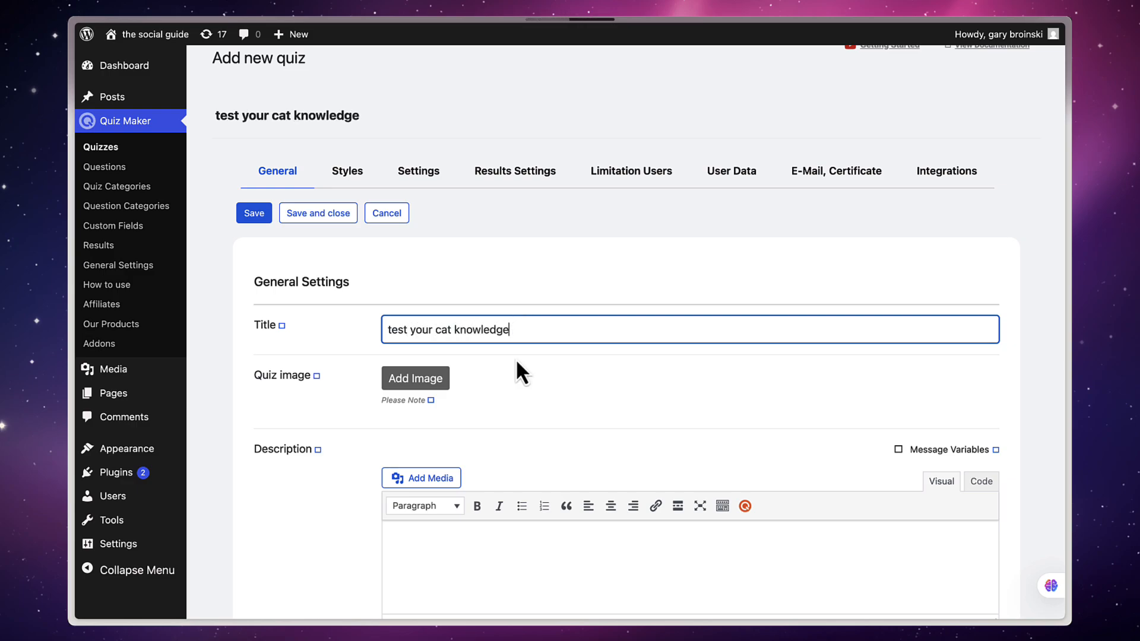
Enter the quiz description "see if you are a cat lover"
{"action": "scroll", "coordinate": [528, 493], "scroll_direction": "down", "scroll_amount": 3}
{"action": "left_click", "coordinate": [538, 478]}
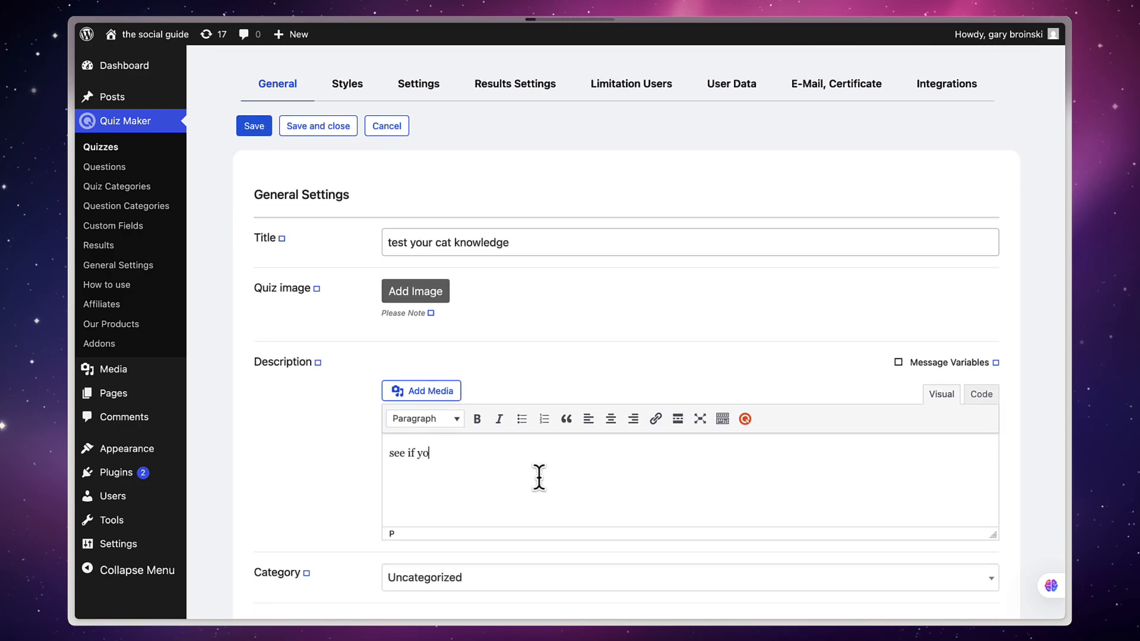
{"action": "type", "text": "see if you are a cat lover"}
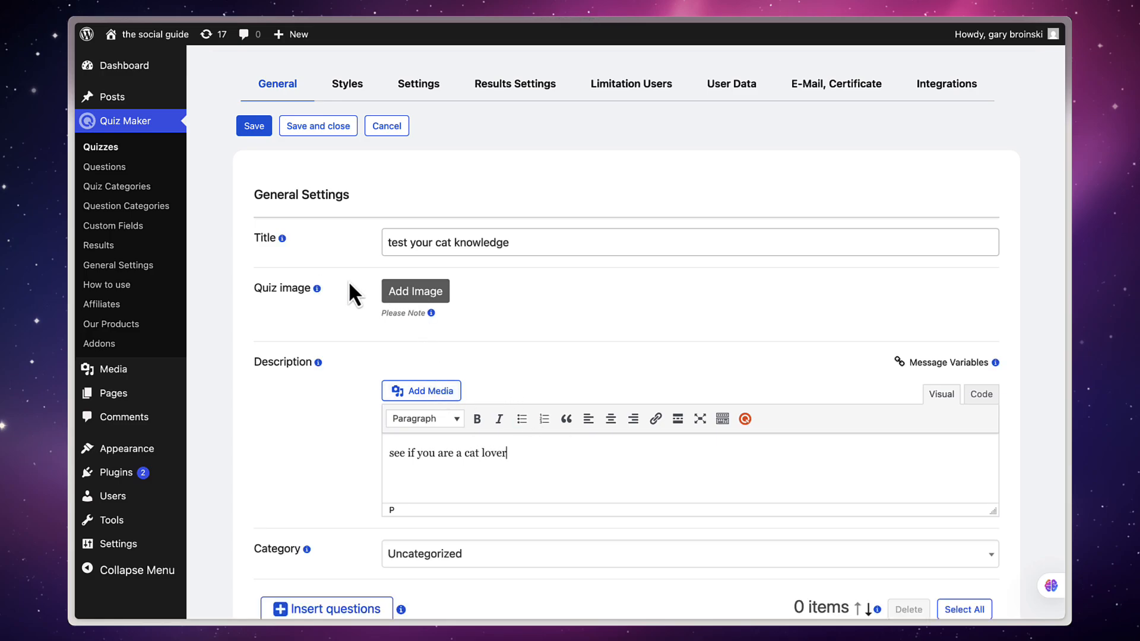
Set the cat photo from the media library as the quiz image
{"action": "left_click", "coordinate": [415, 294]}
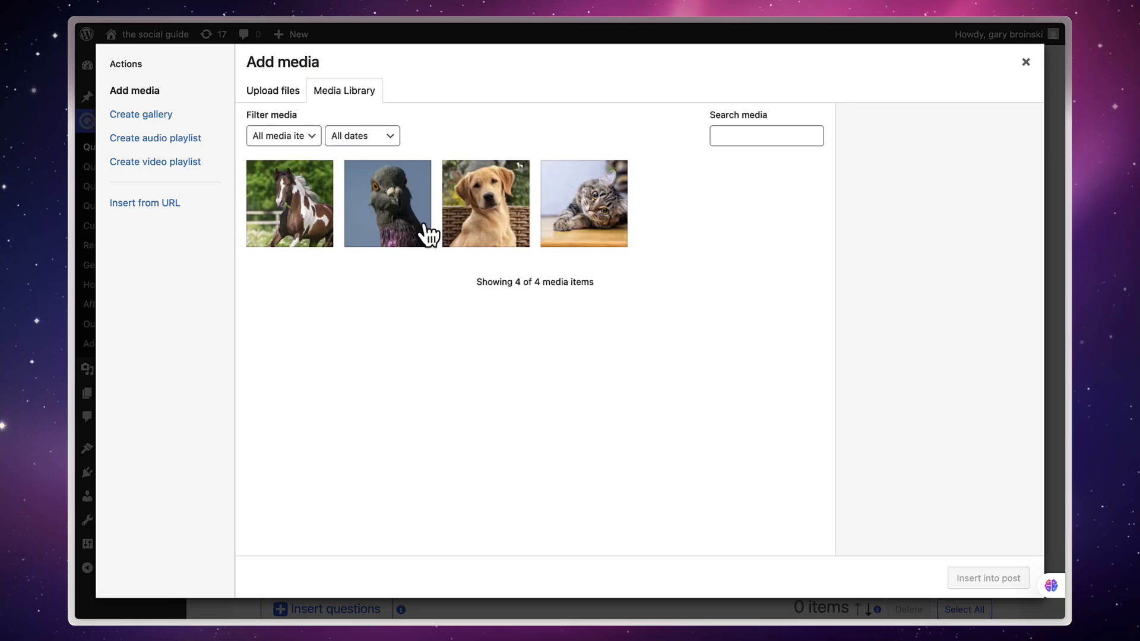
{"action": "left_click", "coordinate": [608, 211]}
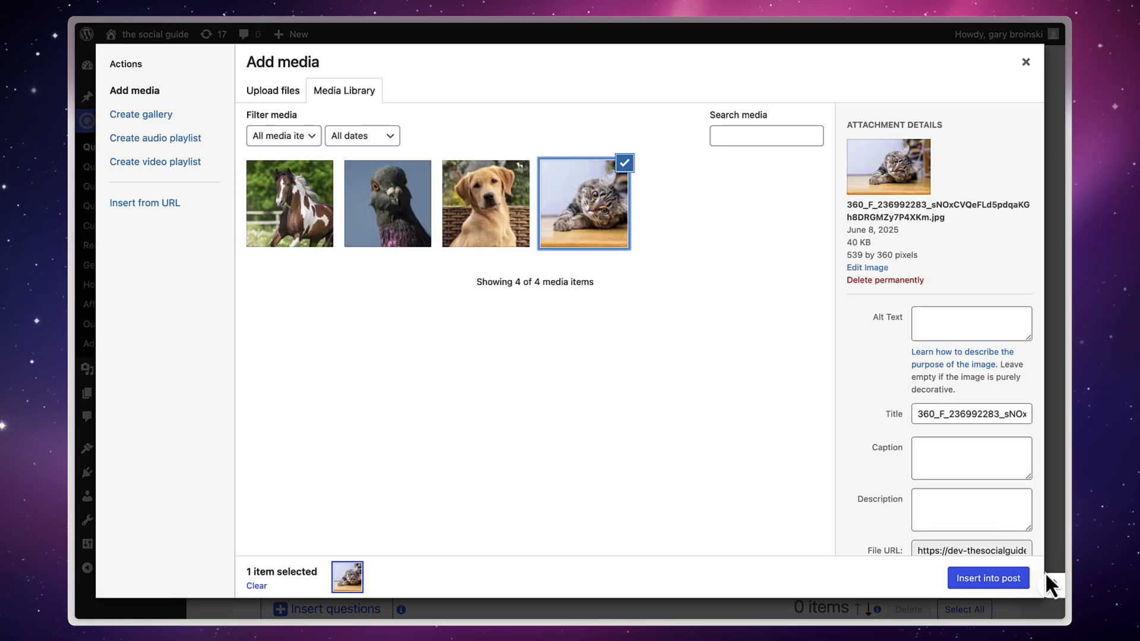
{"action": "left_click", "coordinate": [986, 578]}
Insert the questions on cat animals, cat legs and loving cats, plus one "is this a cat" question with ID 9, into the quiz
{"action": "scroll", "coordinate": [538, 388], "scroll_direction": "down", "scroll_amount": 5}
{"action": "scroll", "coordinate": [537, 389], "scroll_direction": "down", "scroll_amount": 3}
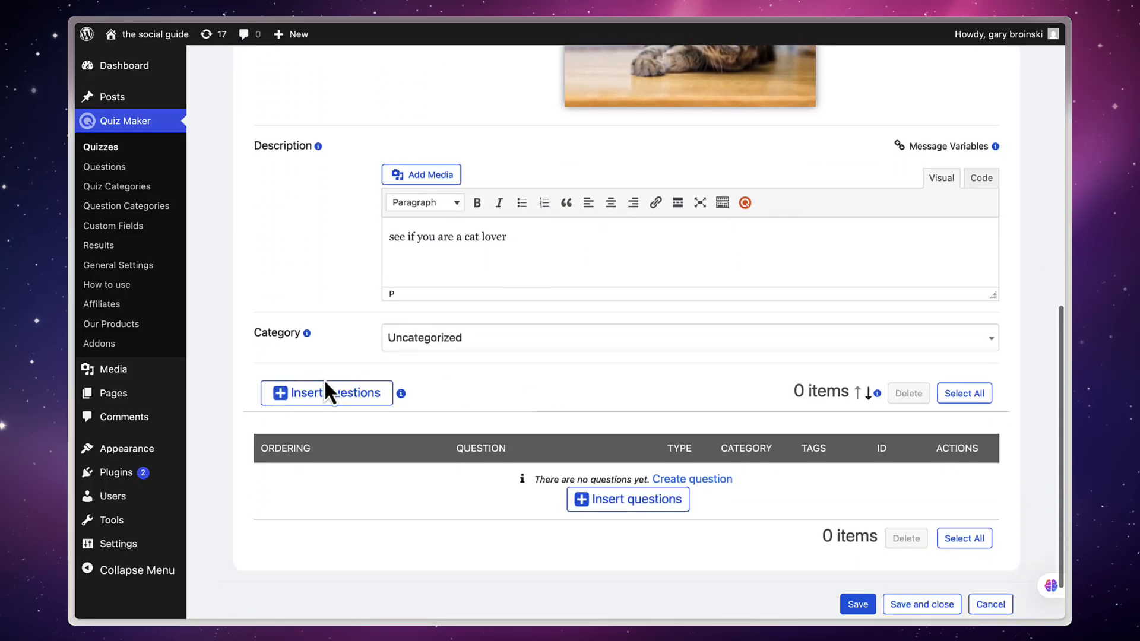
{"action": "left_click", "coordinate": [334, 402]}
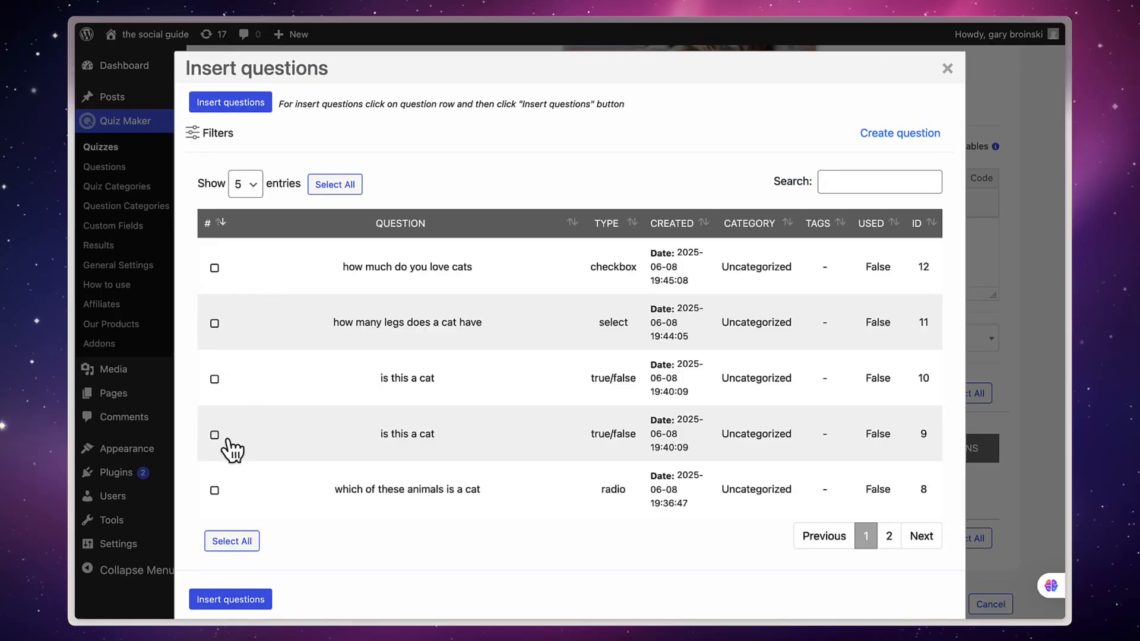
{"action": "scroll", "coordinate": [248, 406], "scroll_direction": "down", "scroll_amount": 1}
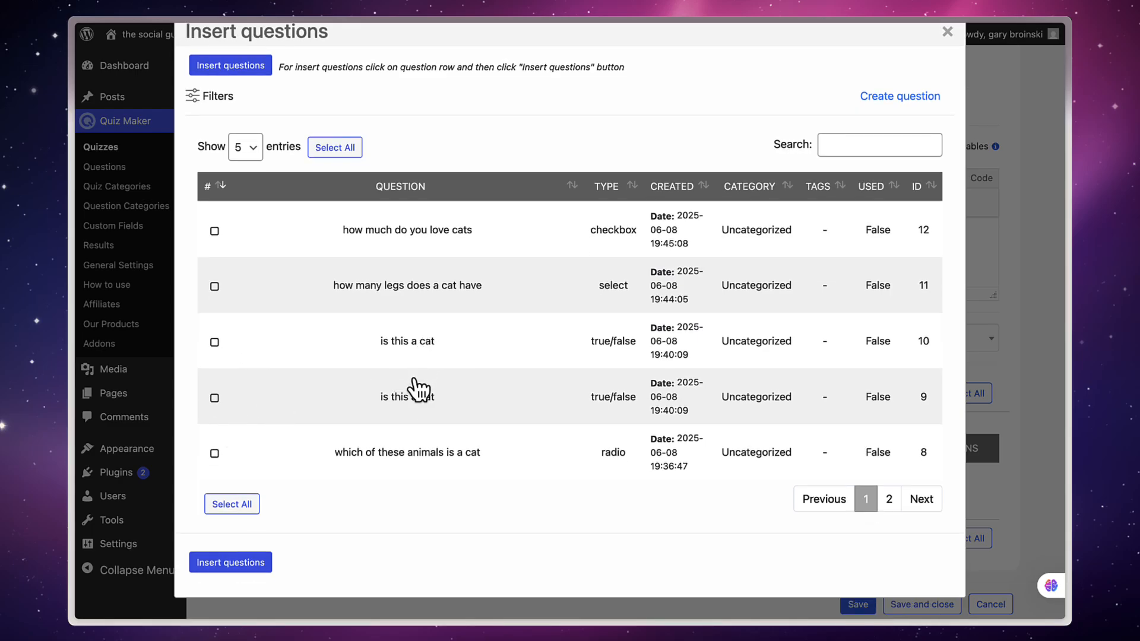
{"action": "left_click", "coordinate": [214, 454]}
{"action": "left_click", "coordinate": [215, 398]}
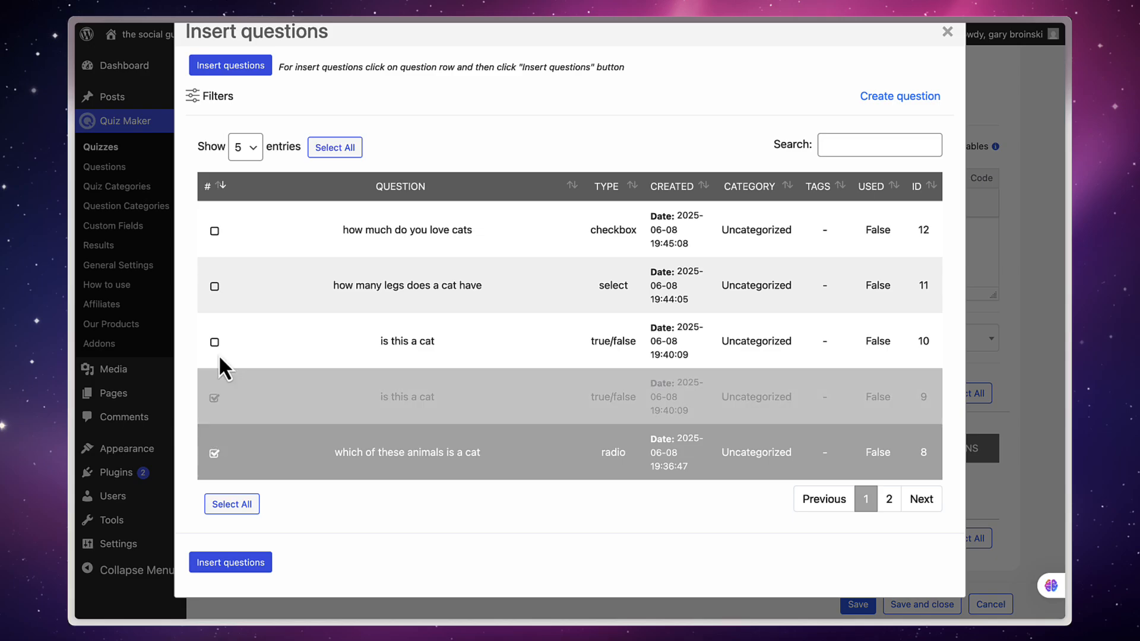
{"action": "left_click", "coordinate": [215, 288]}
{"action": "left_click", "coordinate": [214, 231]}
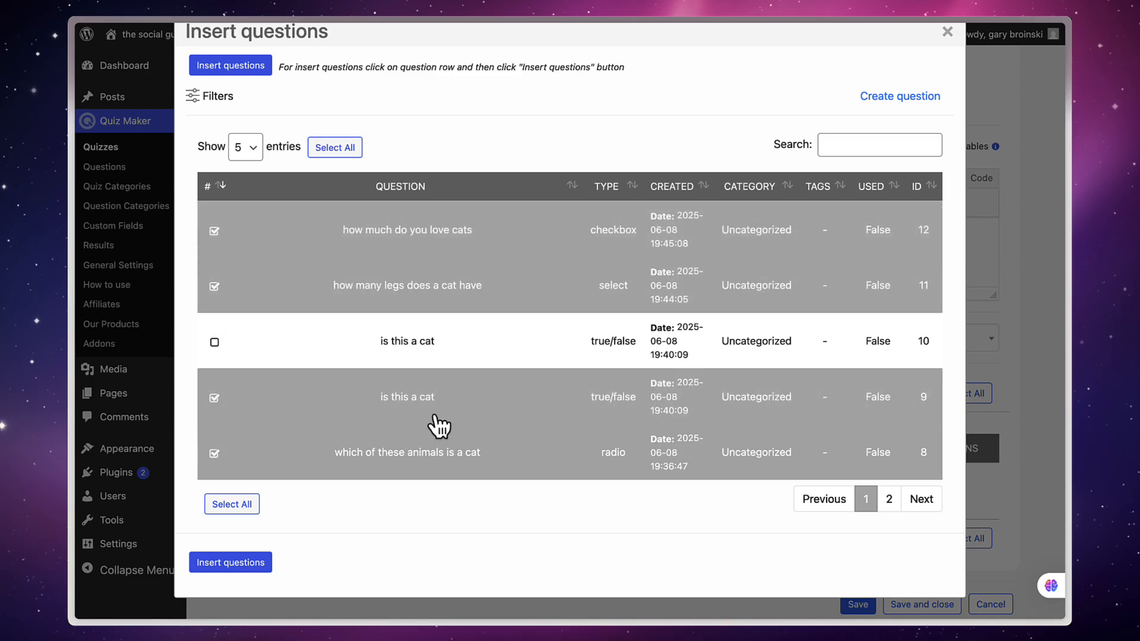
{"action": "left_click", "coordinate": [243, 564]}
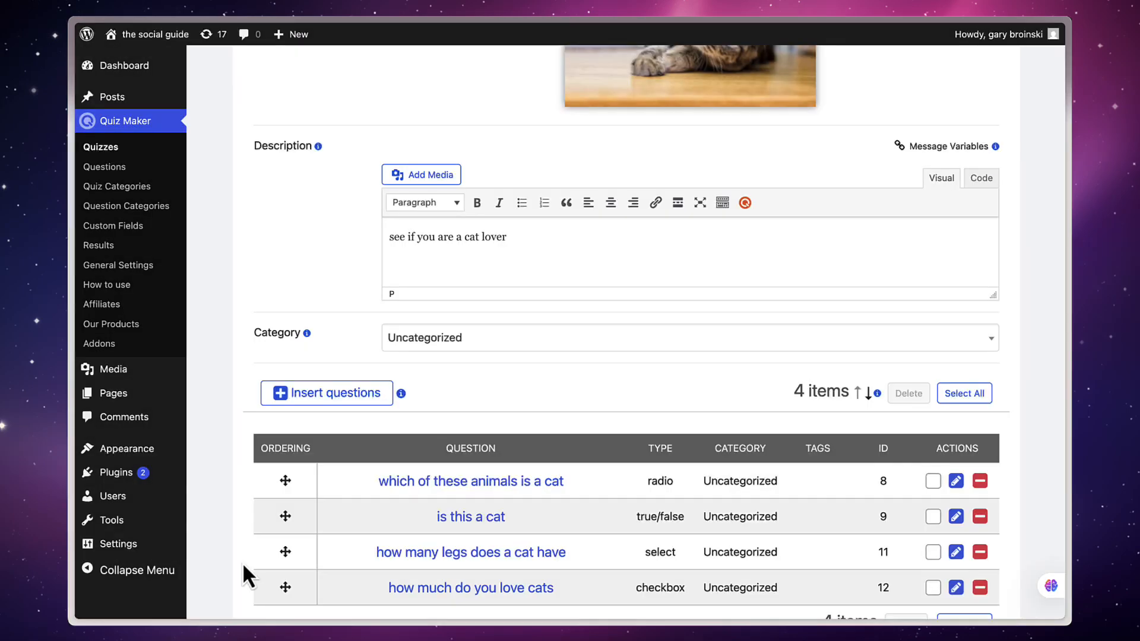
{"action": "scroll", "coordinate": [655, 374], "scroll_direction": "down", "scroll_amount": 3}
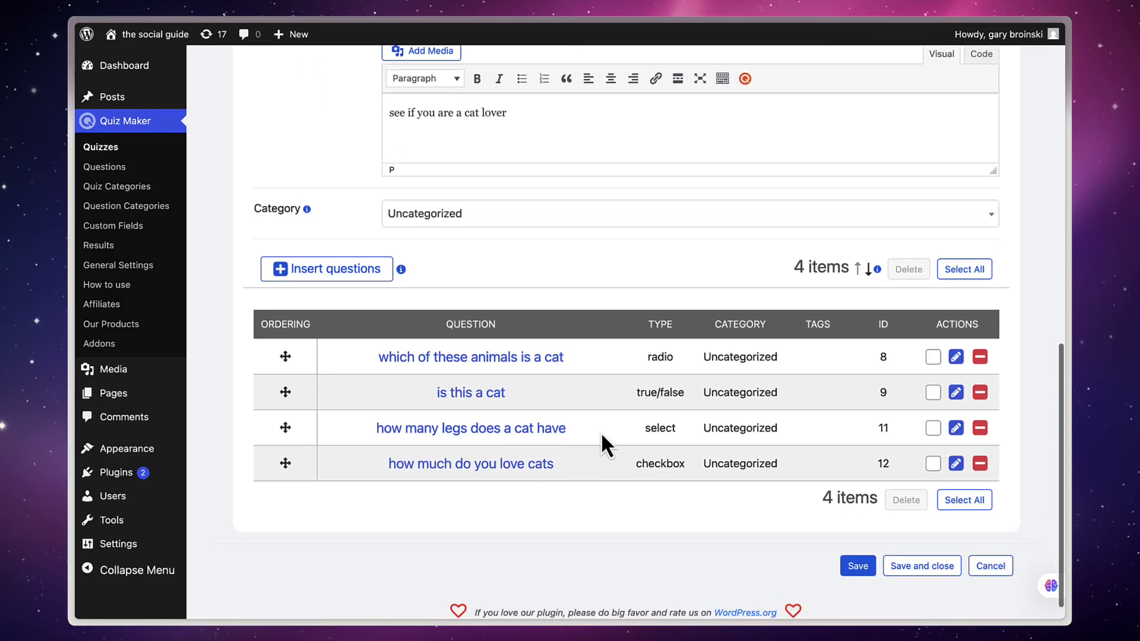
Apply the Classic Dark theme to the quiz in its style settings
{"action": "scroll", "coordinate": [601, 432], "scroll_direction": "up", "scroll_amount": 15}
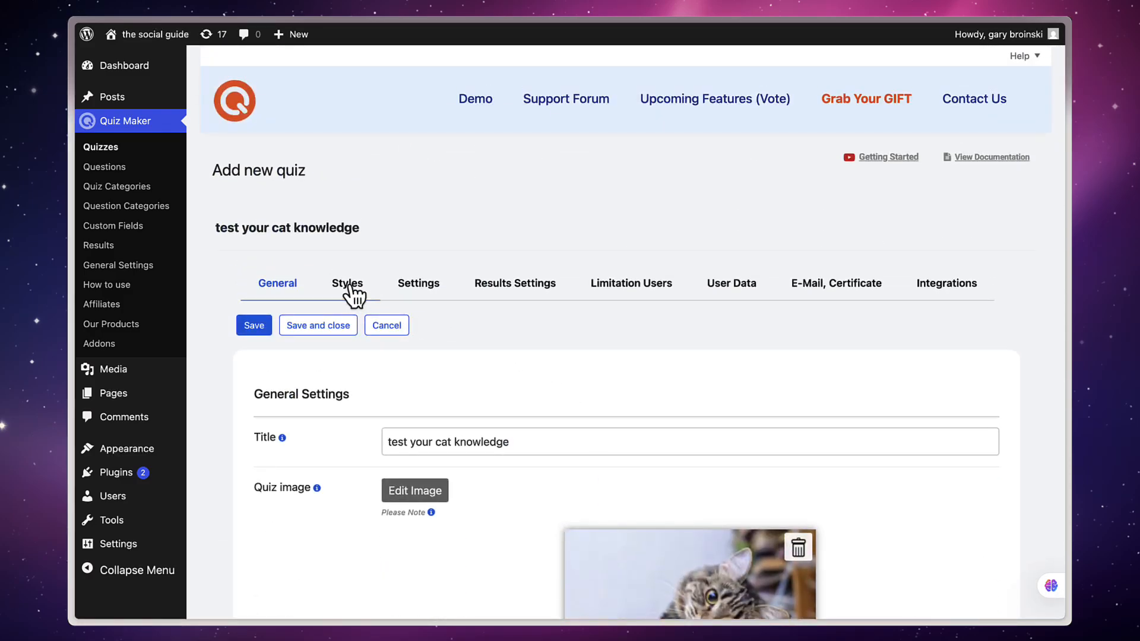
{"action": "left_click", "coordinate": [350, 285]}
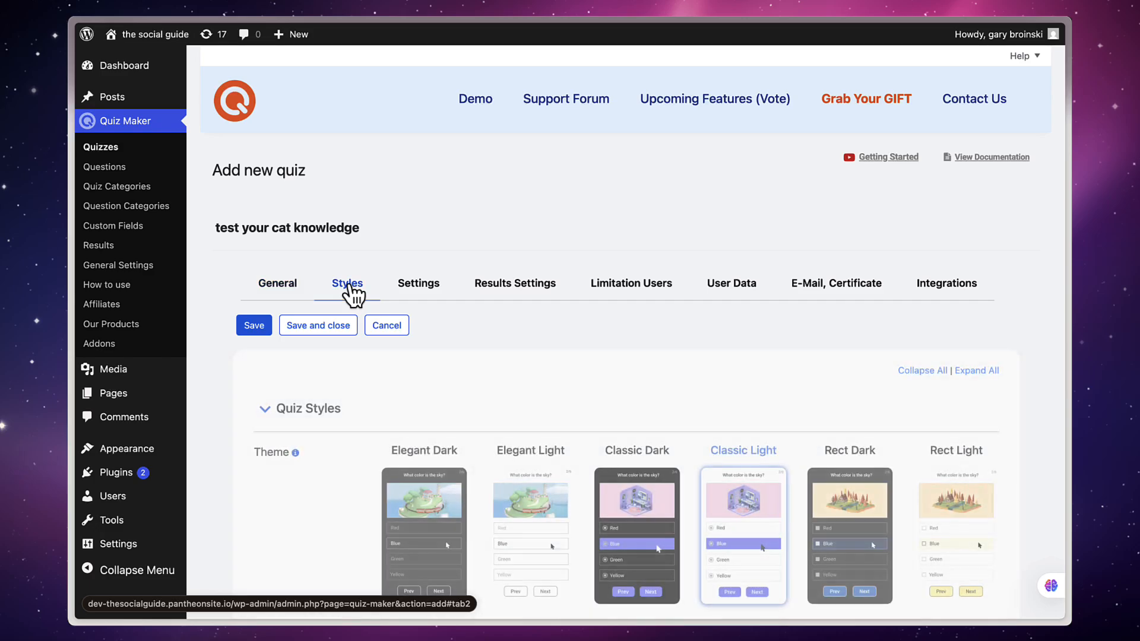
{"action": "scroll", "coordinate": [582, 364], "scroll_direction": "down", "scroll_amount": 3}
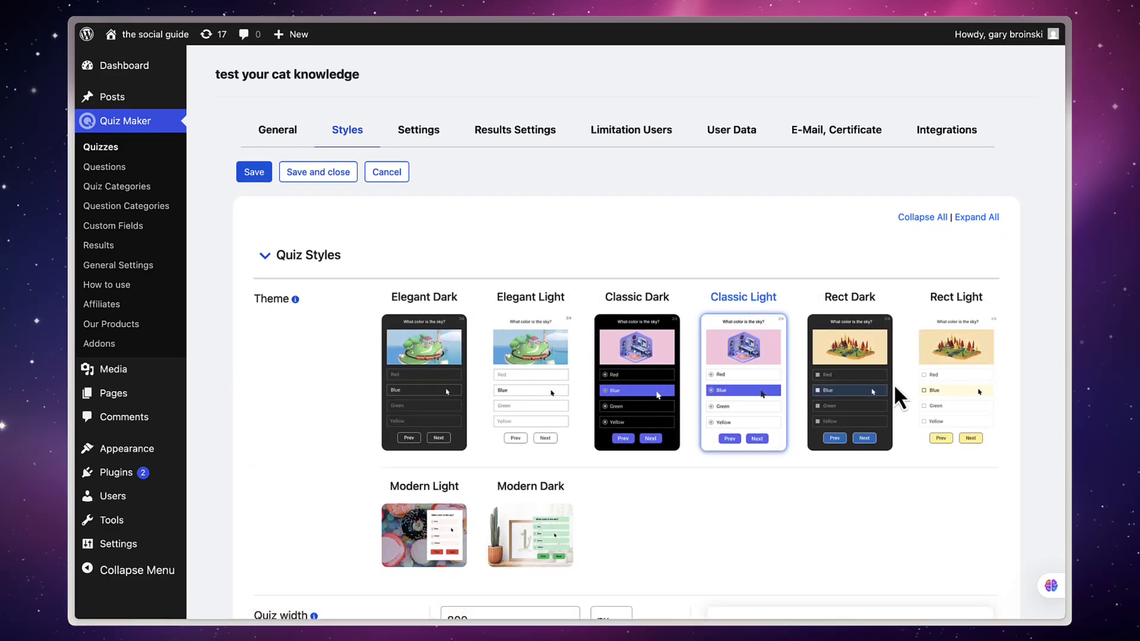
{"action": "scroll", "coordinate": [687, 399], "scroll_direction": "down", "scroll_amount": 4}
{"action": "scroll", "coordinate": [689, 409], "scroll_direction": "down", "scroll_amount": 3}
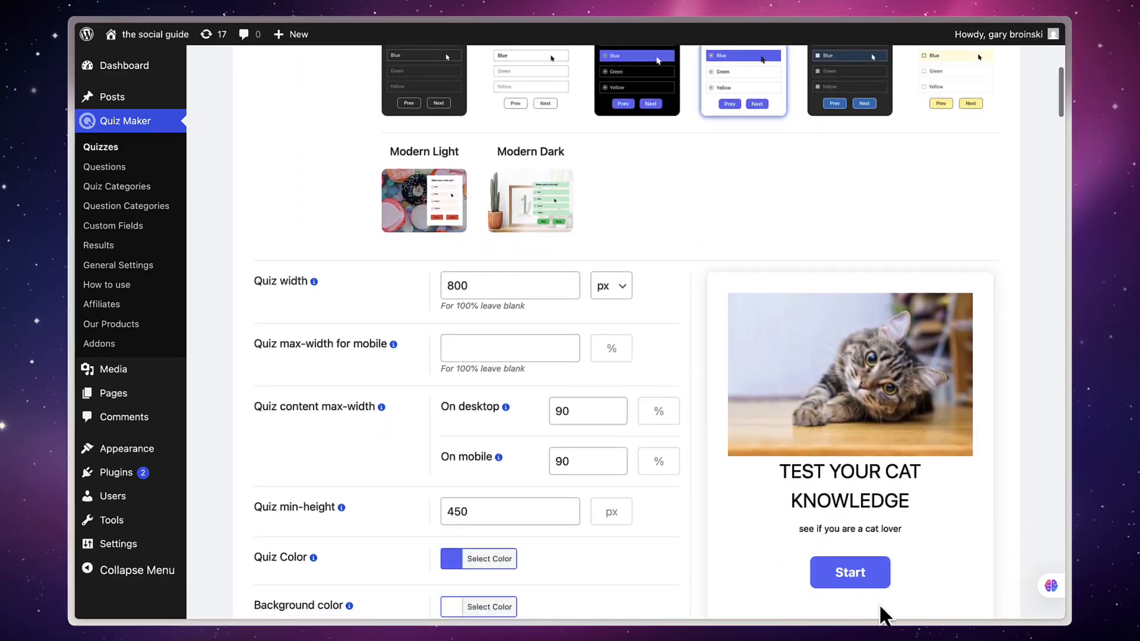
{"action": "scroll", "coordinate": [636, 262], "scroll_direction": "up", "scroll_amount": 1}
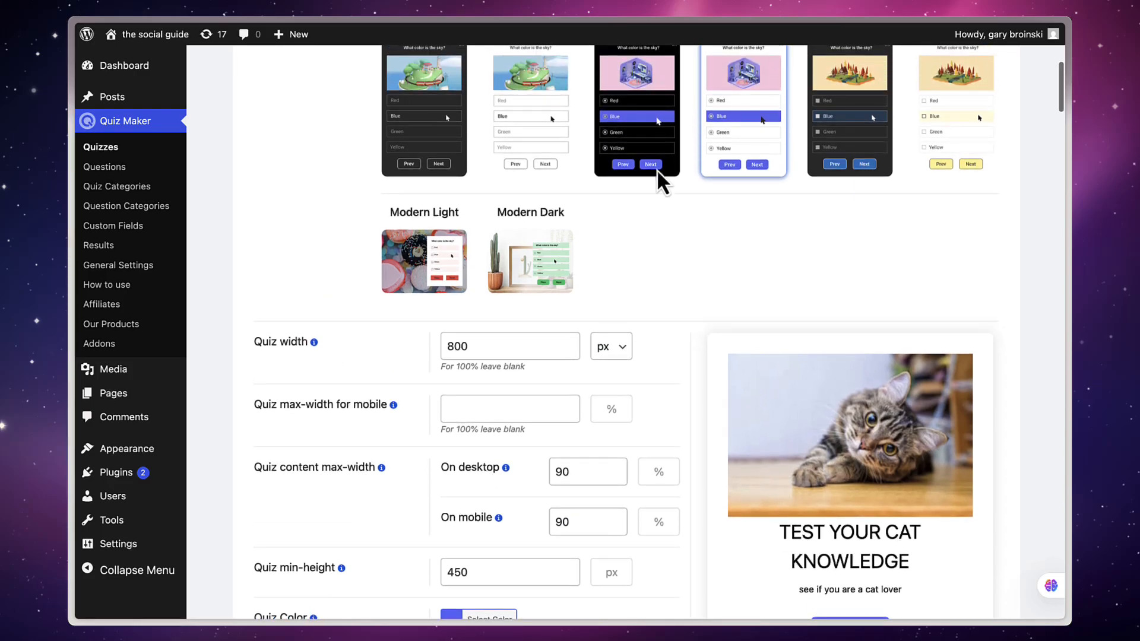
{"action": "left_click", "coordinate": [651, 129]}
Lighten the quiz's text color to a pale orange
{"action": "scroll", "coordinate": [671, 231], "scroll_direction": "down", "scroll_amount": 4}
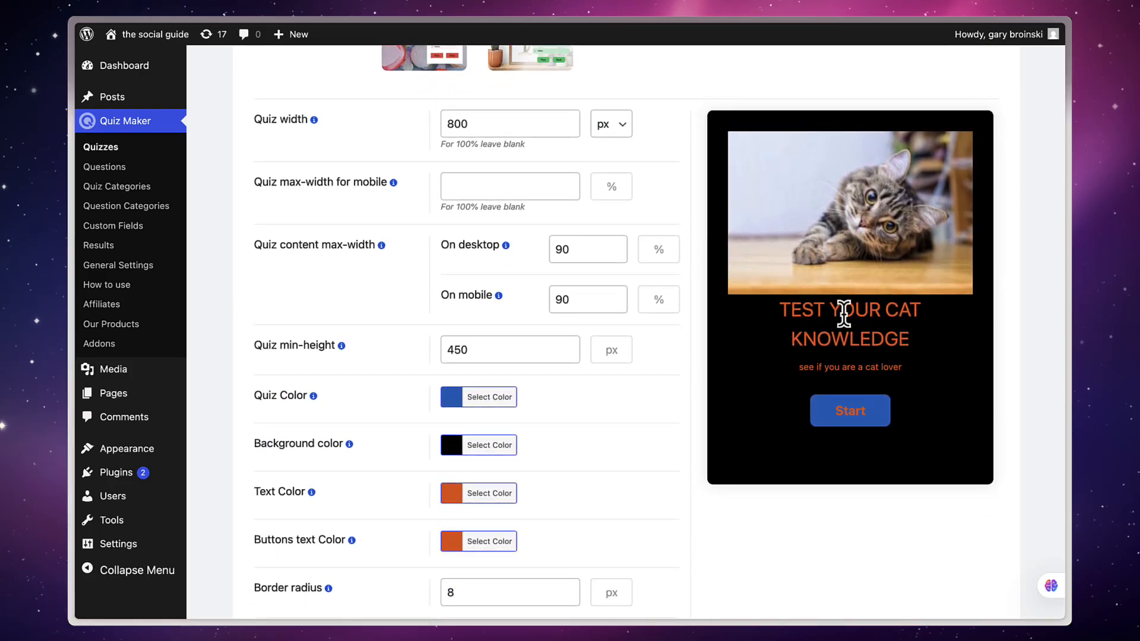
{"action": "left_click", "coordinate": [457, 492]}
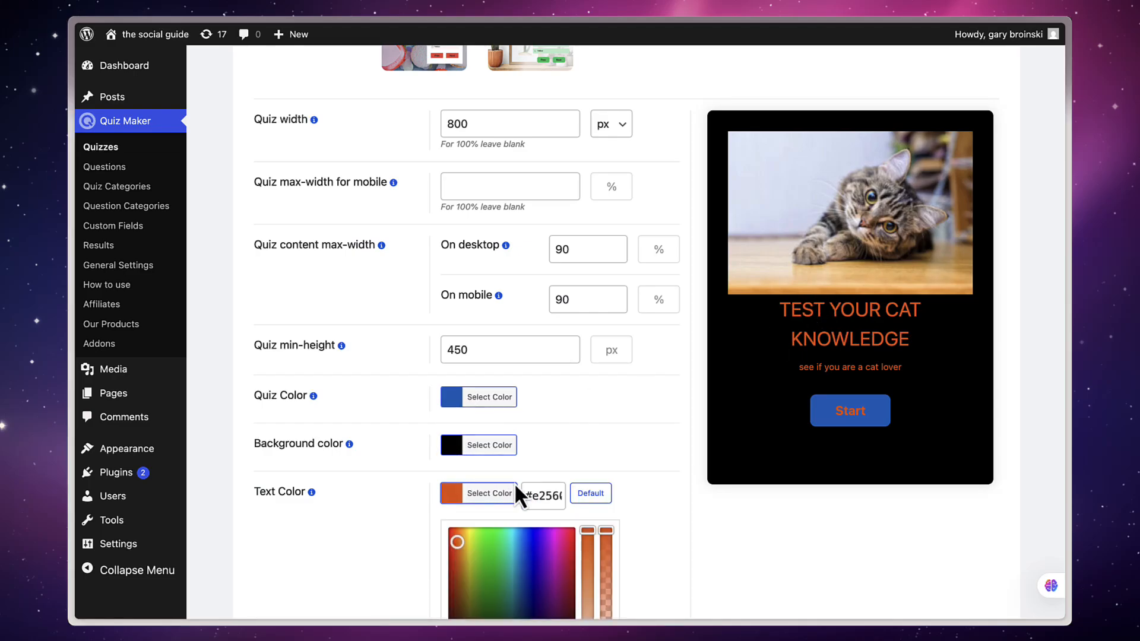
{"action": "left_click_drag", "start_coordinate": [582, 536], "coordinate": [587, 600]}
{"action": "scroll", "coordinate": [616, 407], "scroll_direction": "down", "scroll_amount": 2}
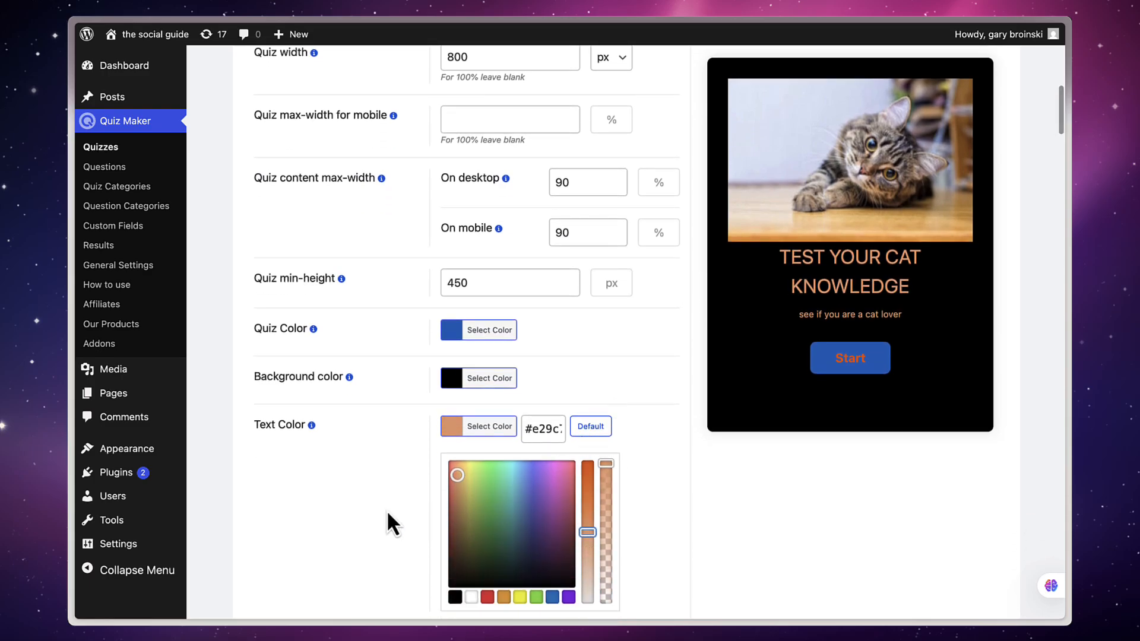
Change the quiz's buttons text color to a bright light green
{"action": "scroll", "coordinate": [387, 513], "scroll_direction": "down", "scroll_amount": 3}
{"action": "left_click", "coordinate": [457, 535]}
{"action": "left_click_drag", "start_coordinate": [511, 428], "coordinate": [503, 399]}
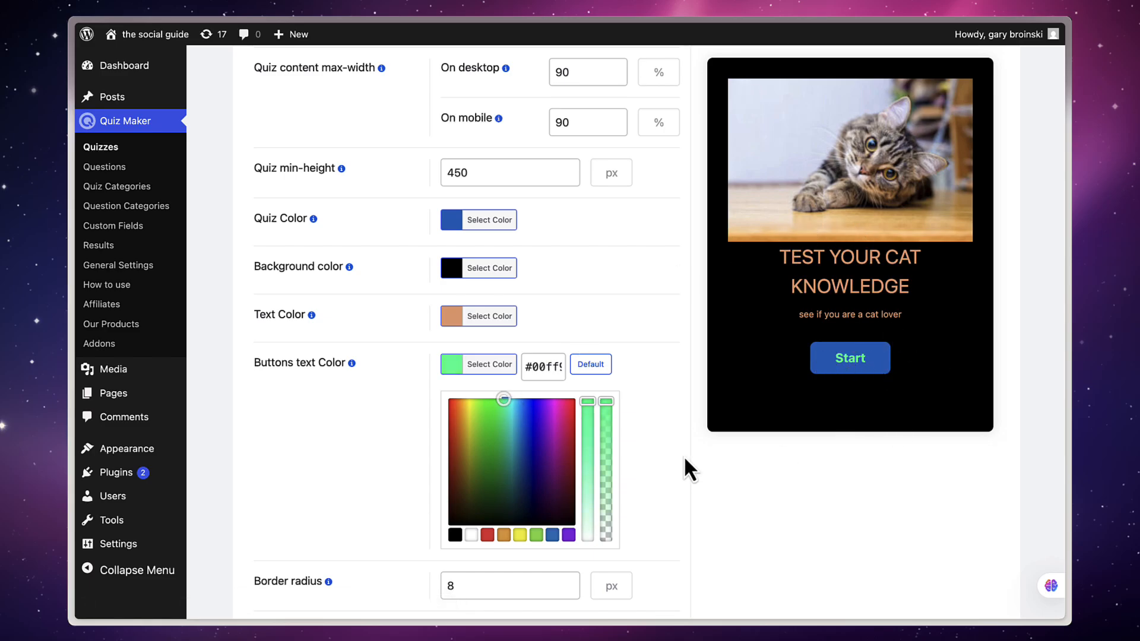
Turn on the live previews of right and wrong answer icons and choose the green and orange thumb face icon set
{"action": "scroll", "coordinate": [658, 421], "scroll_direction": "down", "scroll_amount": 4}
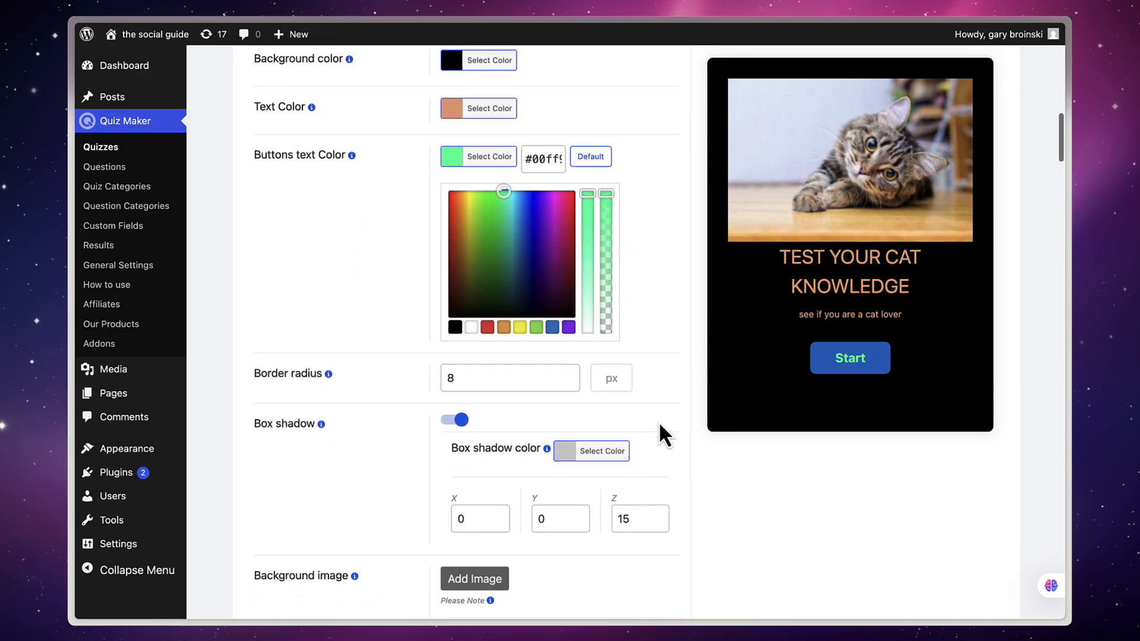
{"action": "scroll", "coordinate": [657, 421], "scroll_direction": "down", "scroll_amount": 1}
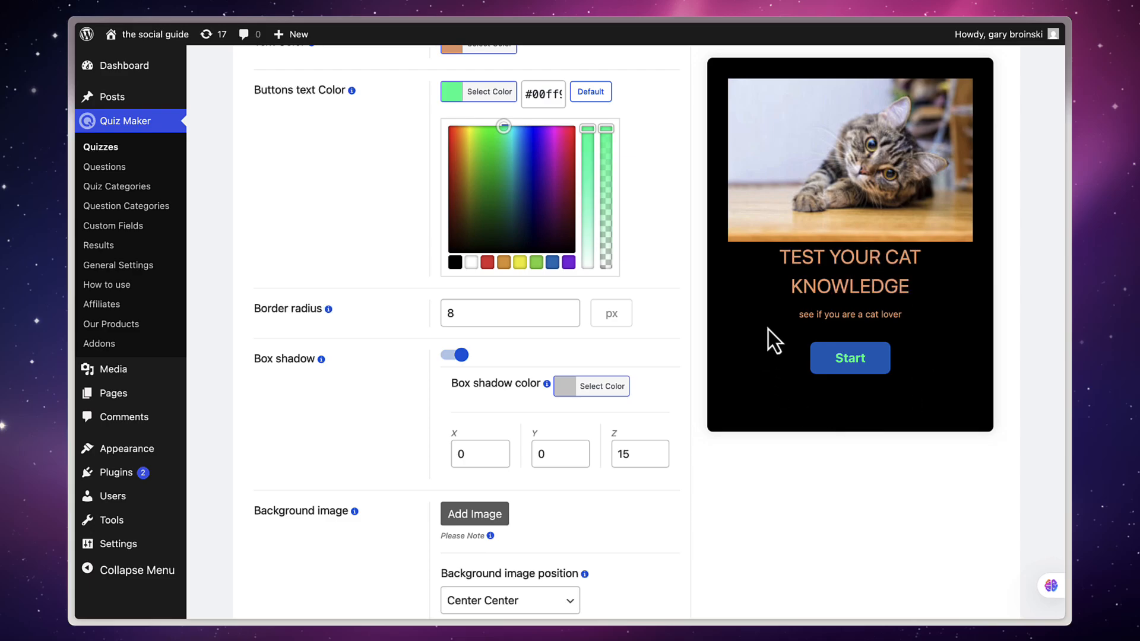
{"action": "scroll", "coordinate": [653, 336], "scroll_direction": "down", "scroll_amount": 9}
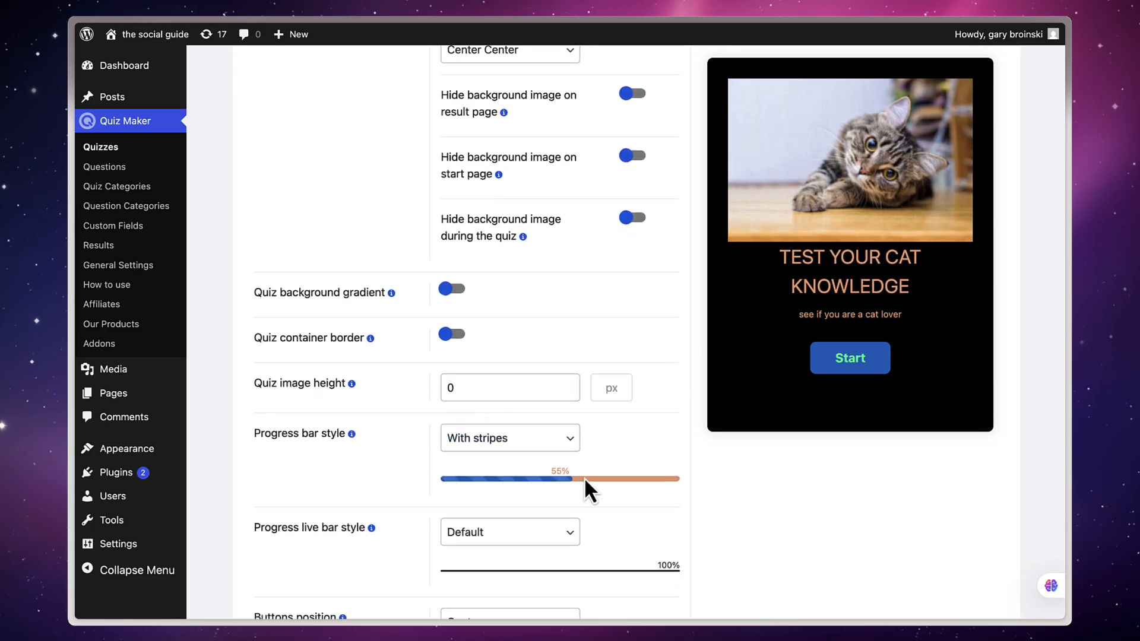
{"action": "scroll", "coordinate": [628, 478], "scroll_direction": "down", "scroll_amount": 20}
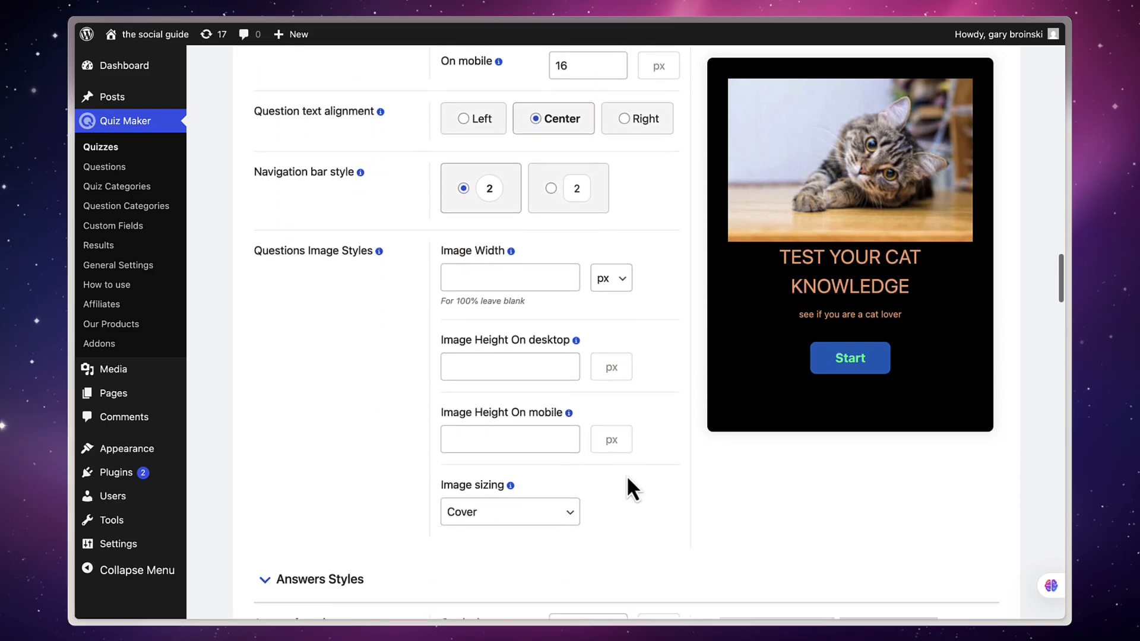
{"action": "scroll", "coordinate": [628, 478], "scroll_direction": "down", "scroll_amount": 10}
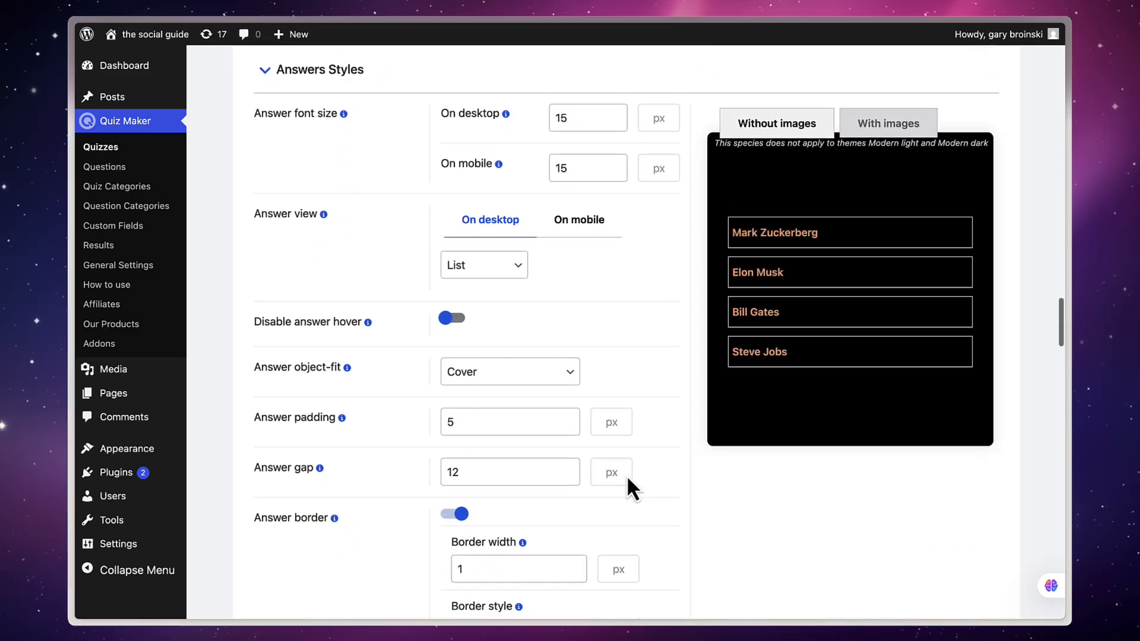
{"action": "scroll", "coordinate": [627, 478], "scroll_direction": "down", "scroll_amount": 12}
{"action": "scroll", "coordinate": [625, 483], "scroll_direction": "up", "scroll_amount": 4}
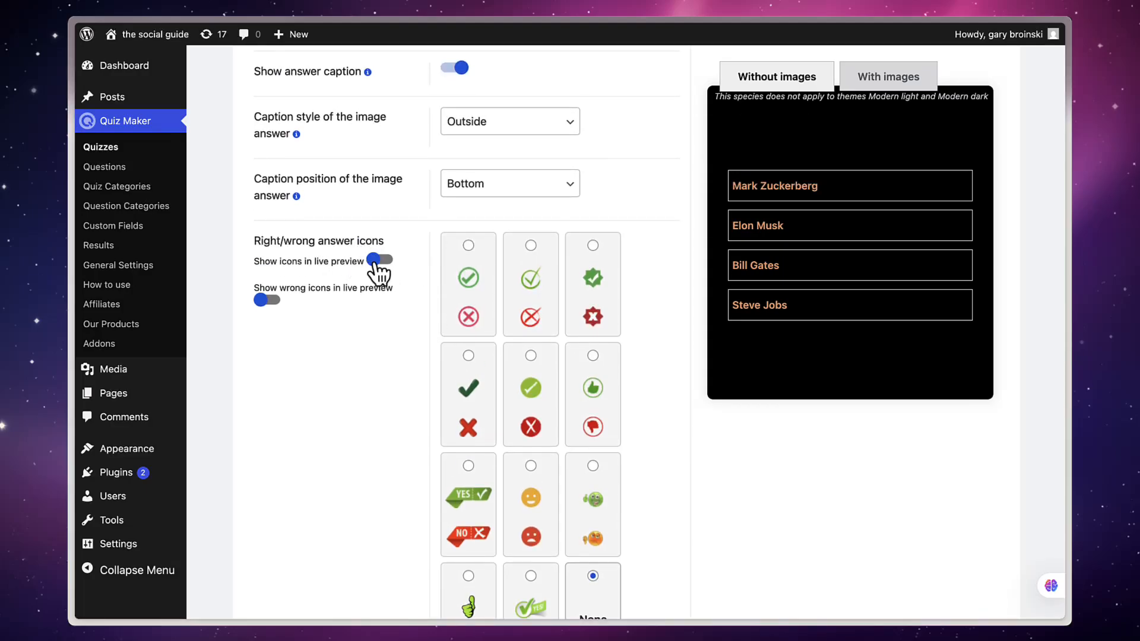
{"action": "left_click", "coordinate": [375, 262]}
{"action": "scroll", "coordinate": [532, 512], "scroll_direction": "down", "scroll_amount": 2}
{"action": "scroll", "coordinate": [530, 504], "scroll_direction": "down", "scroll_amount": 1}
{"action": "left_click", "coordinate": [592, 363]}
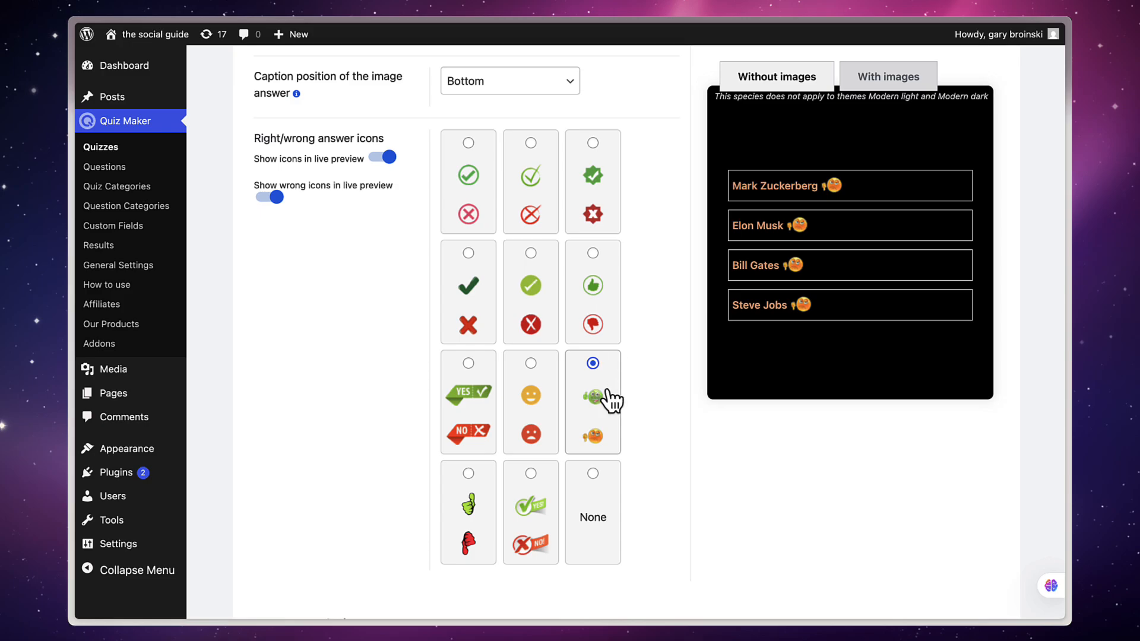
Set the quiz's user information form to show Before Quiz
{"action": "scroll", "coordinate": [592, 419], "scroll_direction": "up", "scroll_amount": 10}
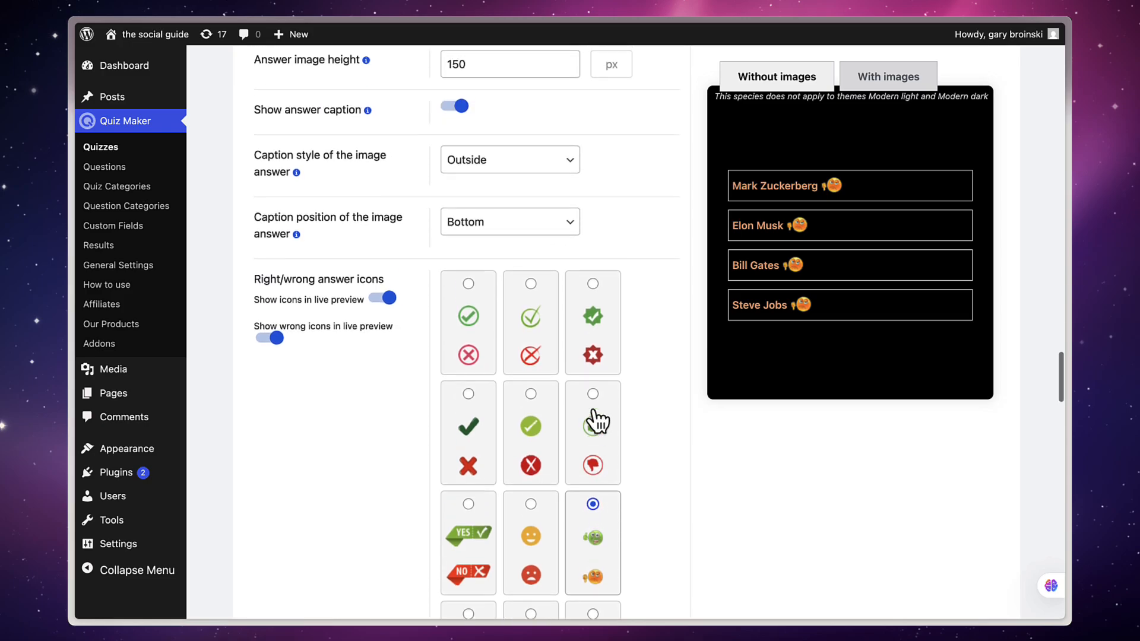
{"action": "scroll", "coordinate": [593, 409], "scroll_direction": "up", "scroll_amount": 10}
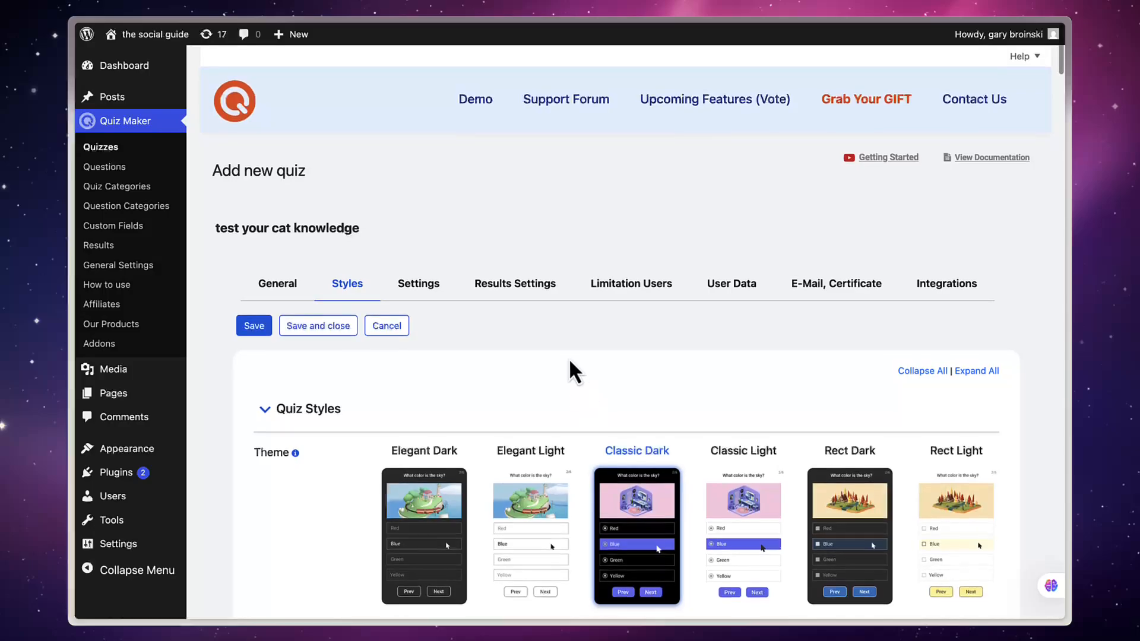
{"action": "left_click", "coordinate": [732, 291]}
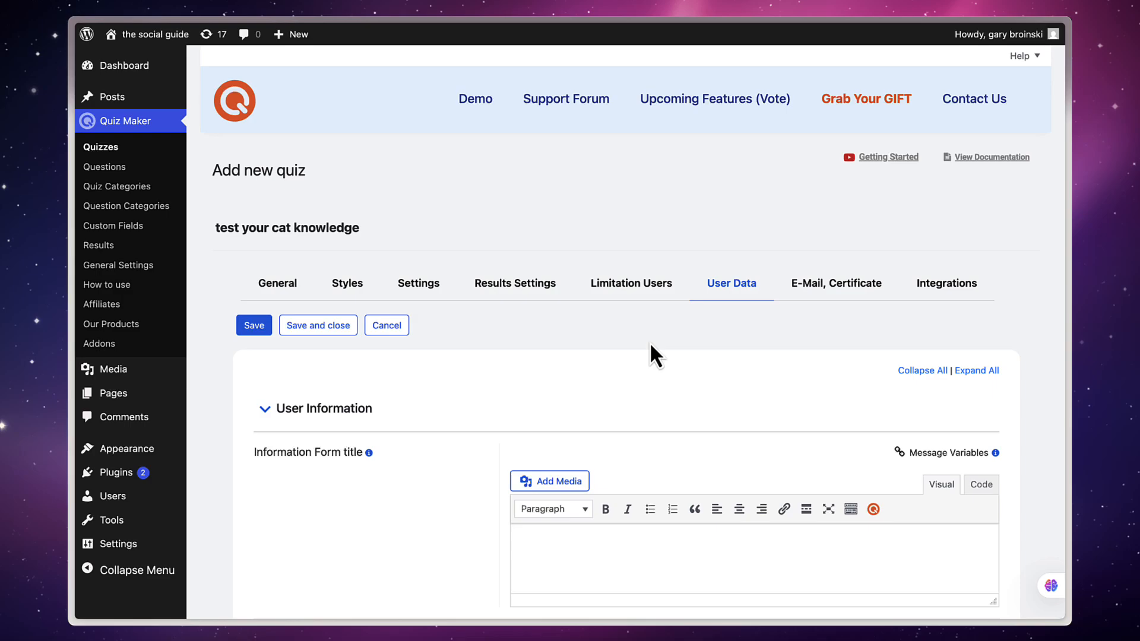
{"action": "scroll", "coordinate": [649, 342], "scroll_direction": "down", "scroll_amount": 5}
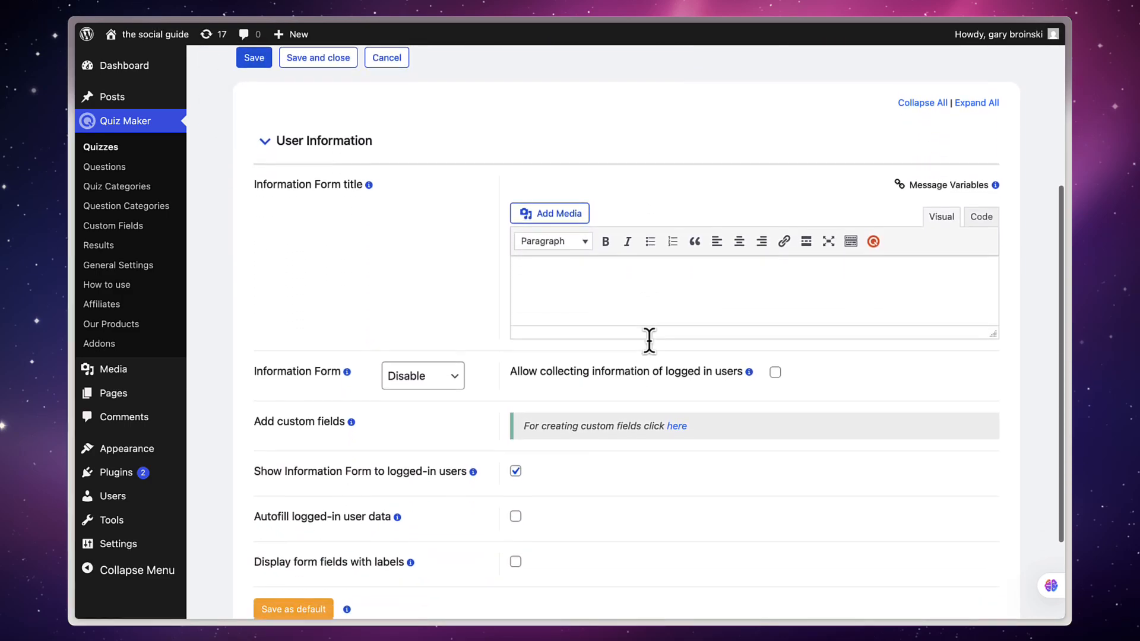
{"action": "scroll", "coordinate": [650, 342], "scroll_direction": "down", "scroll_amount": 1}
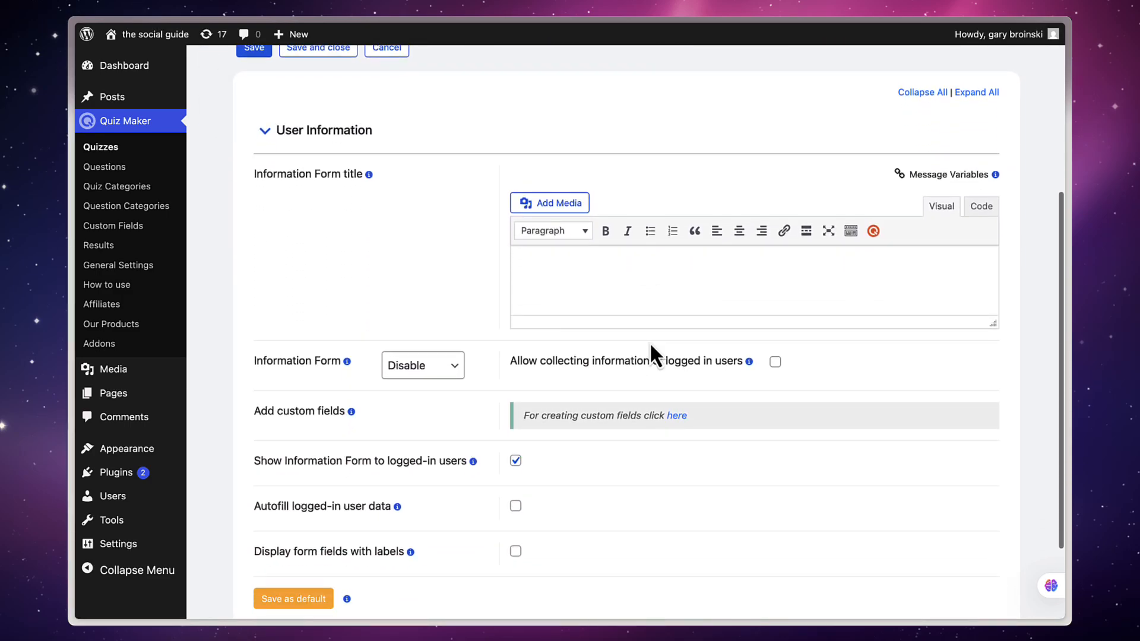
{"action": "left_click", "coordinate": [423, 368]}
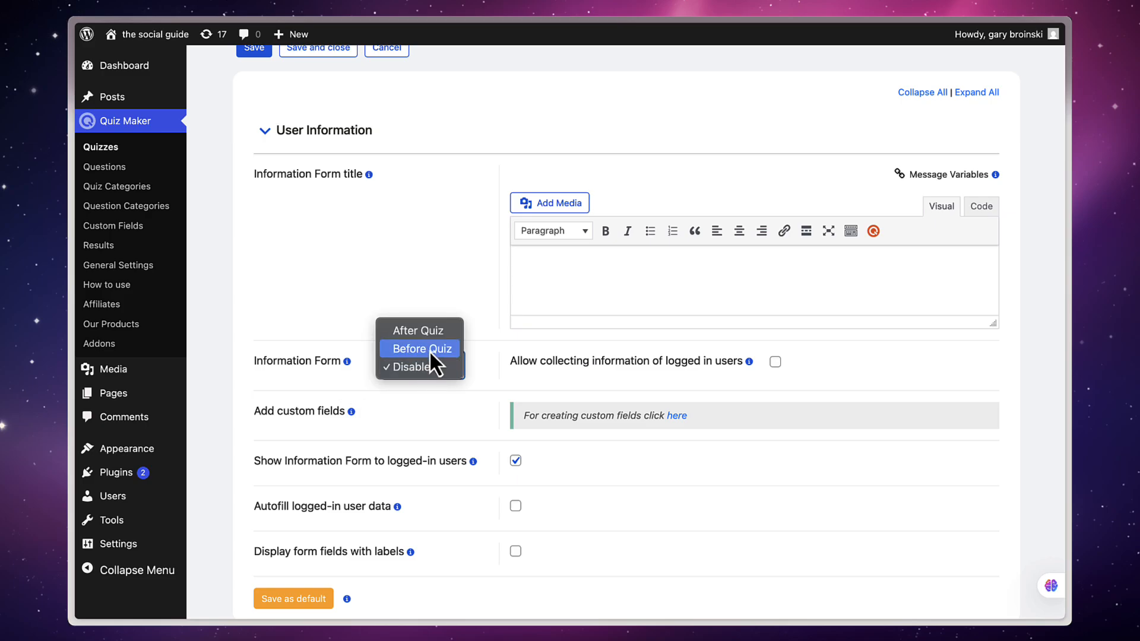
{"action": "left_click", "coordinate": [429, 355]}
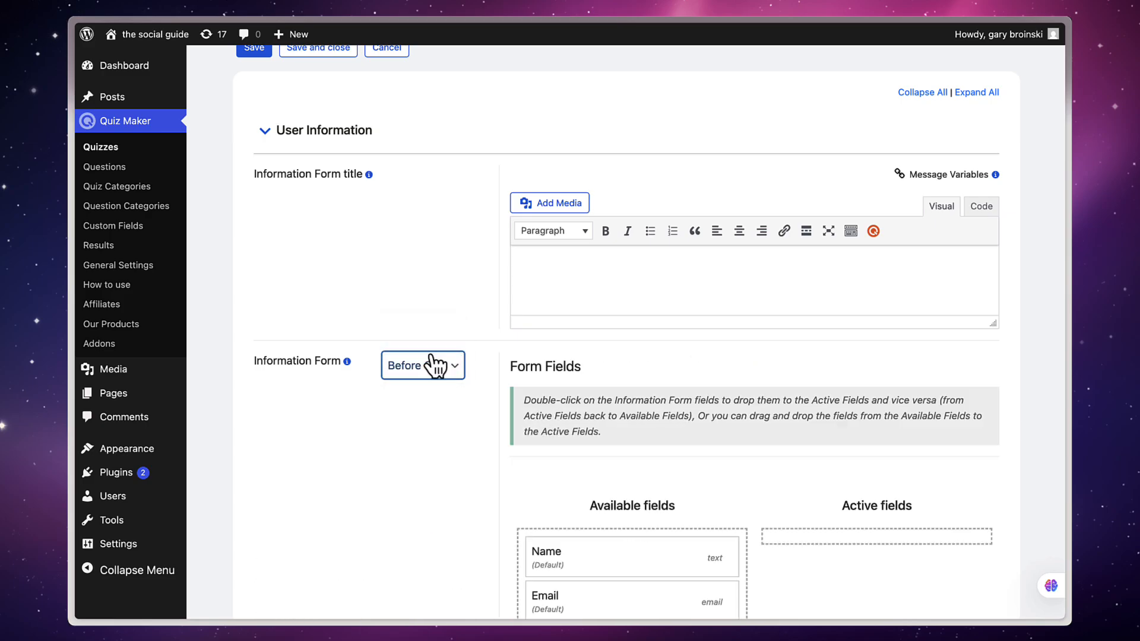
Move the Name, Email and Age fields into the information form's active fields
{"action": "scroll", "coordinate": [644, 385], "scroll_direction": "down", "scroll_amount": 3}
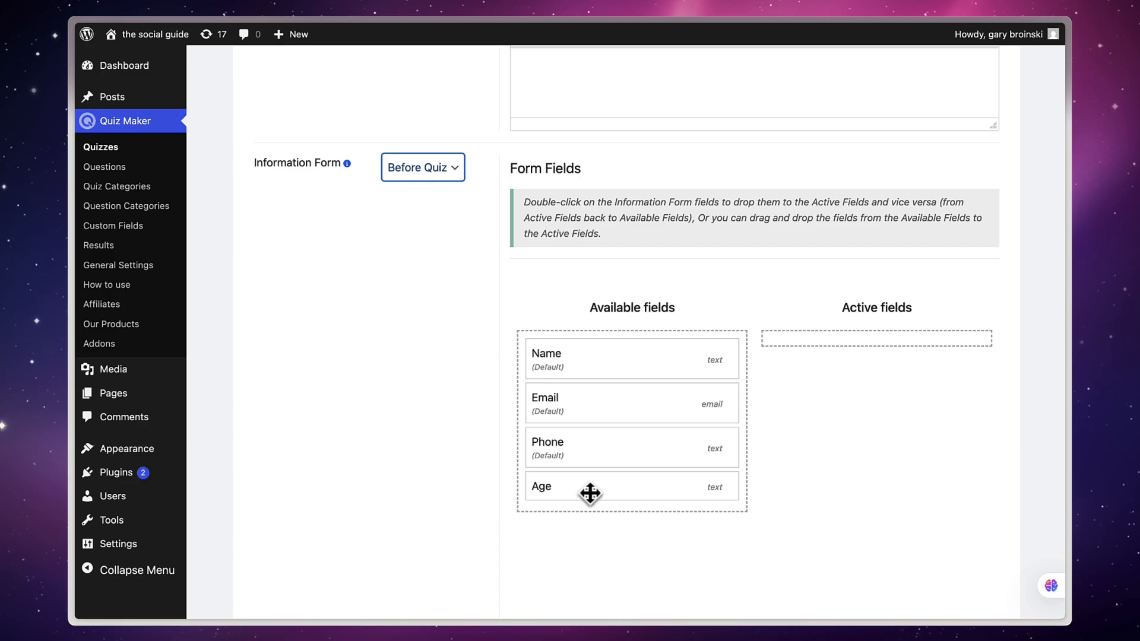
{"action": "left_click_drag", "start_coordinate": [580, 366], "coordinate": [784, 343]}
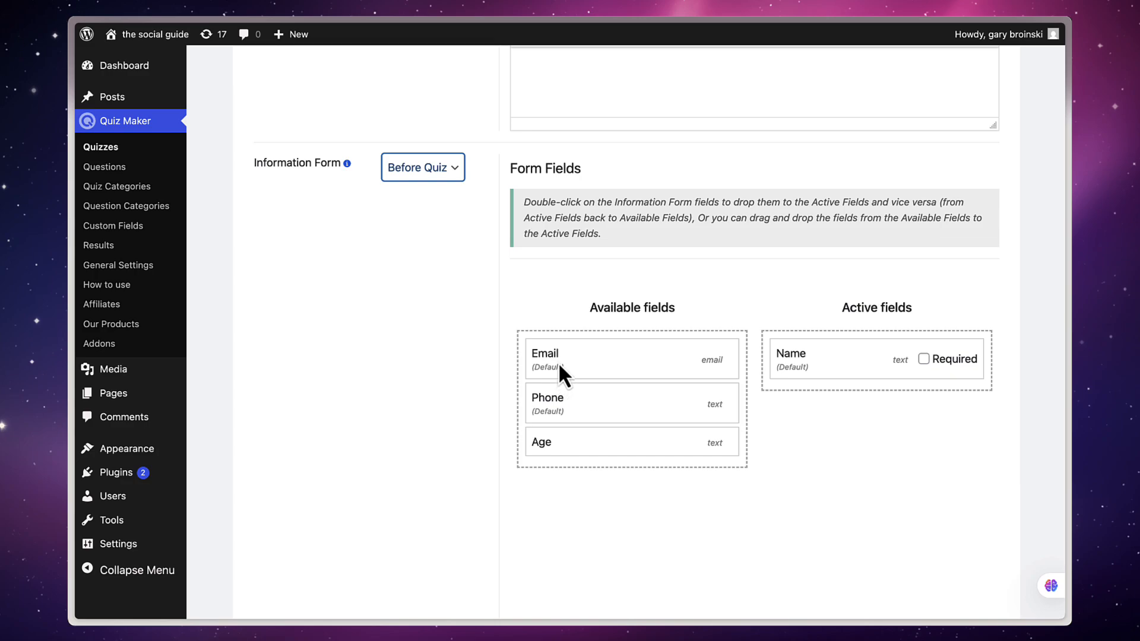
{"action": "left_click_drag", "start_coordinate": [553, 359], "coordinate": [833, 401]}
{"action": "left_click_drag", "start_coordinate": [546, 407], "coordinate": [819, 445]}
{"action": "scroll", "coordinate": [664, 377], "scroll_direction": "up", "scroll_amount": 10}
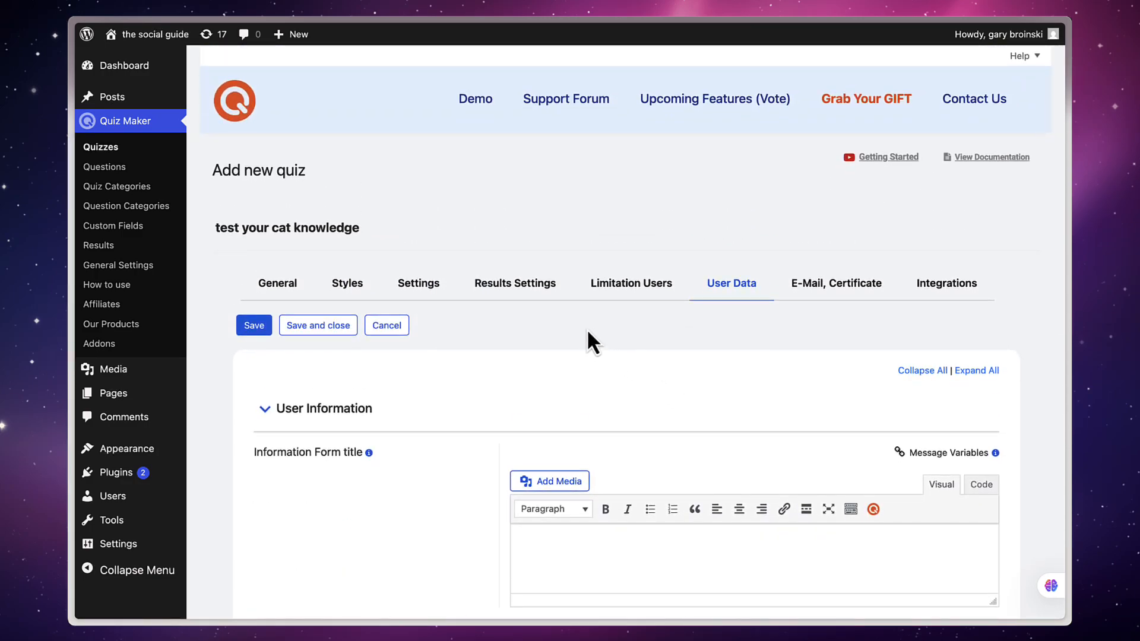
Set the quiz's pass score to 50 percent in the results settings
{"action": "left_click", "coordinate": [541, 290]}
{"action": "scroll", "coordinate": [603, 362], "scroll_direction": "down", "scroll_amount": 3}
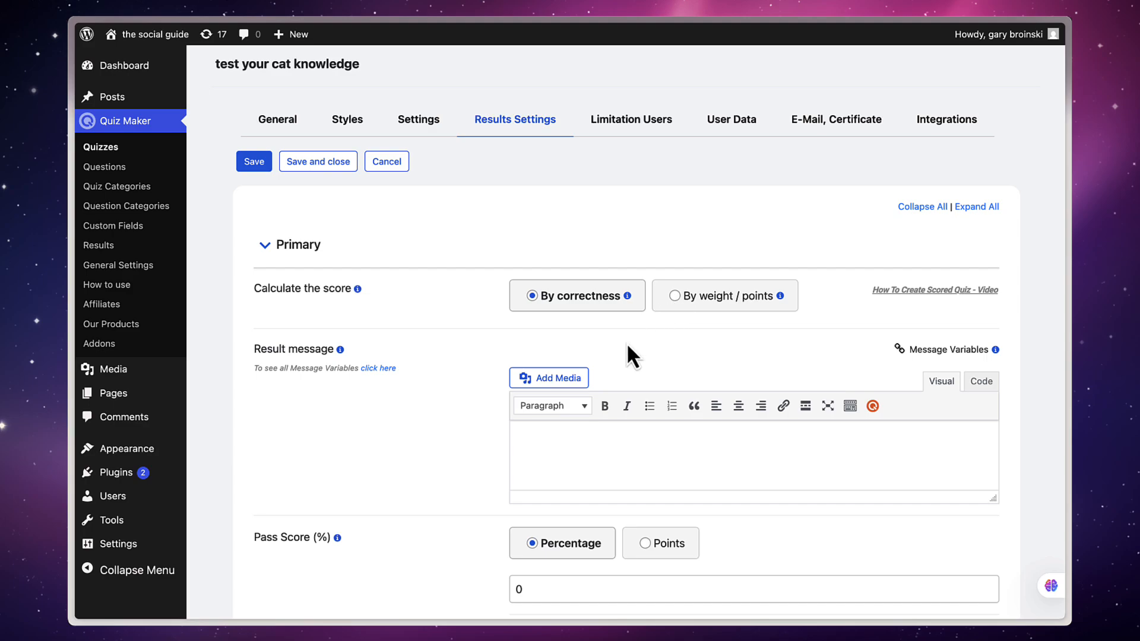
{"action": "scroll", "coordinate": [626, 350], "scroll_direction": "down", "scroll_amount": 1}
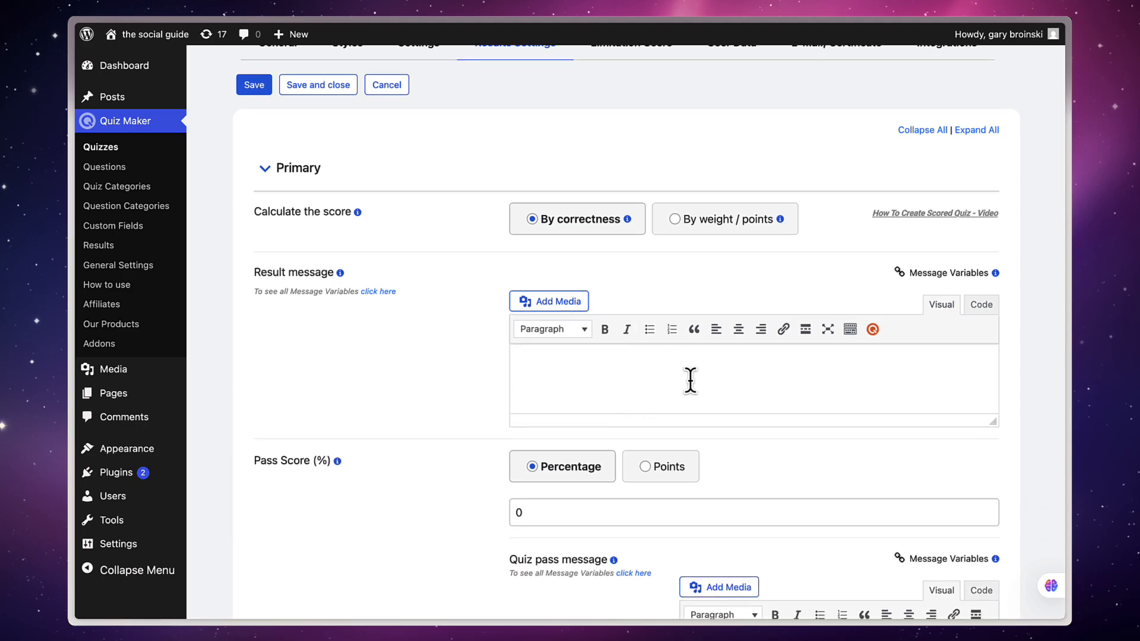
{"action": "scroll", "coordinate": [690, 381], "scroll_direction": "down", "scroll_amount": 1}
{"action": "left_click", "coordinate": [536, 403]}
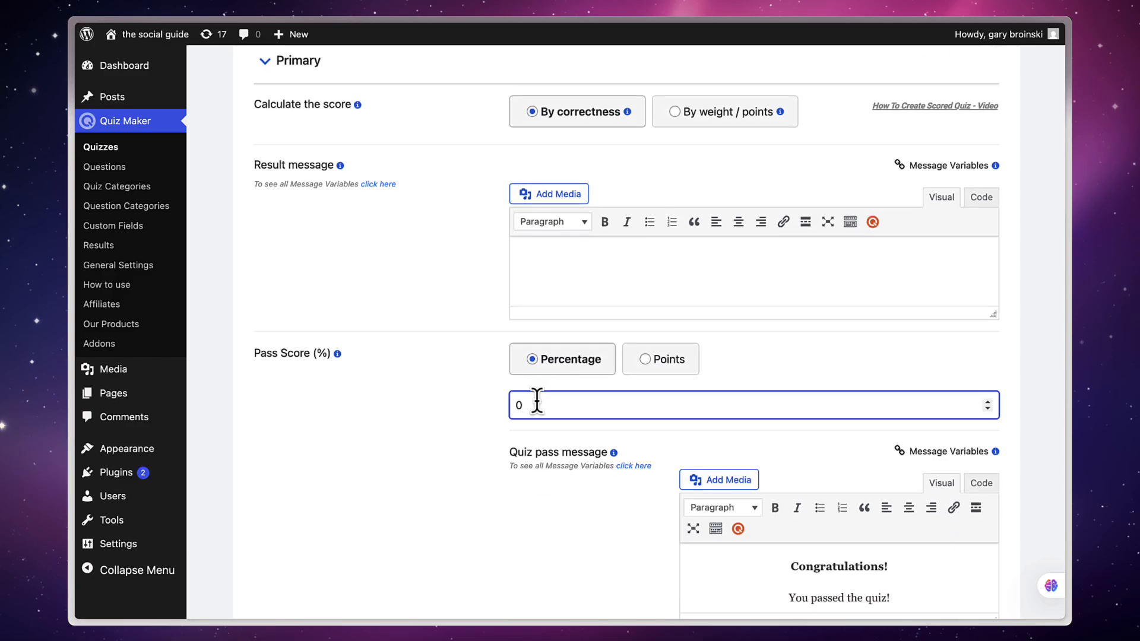
{"action": "type", "text": "50"}
Change the second line of the quiz pass message to "You are a cat lover!"
{"action": "scroll", "coordinate": [647, 522], "scroll_direction": "down", "scroll_amount": 4}
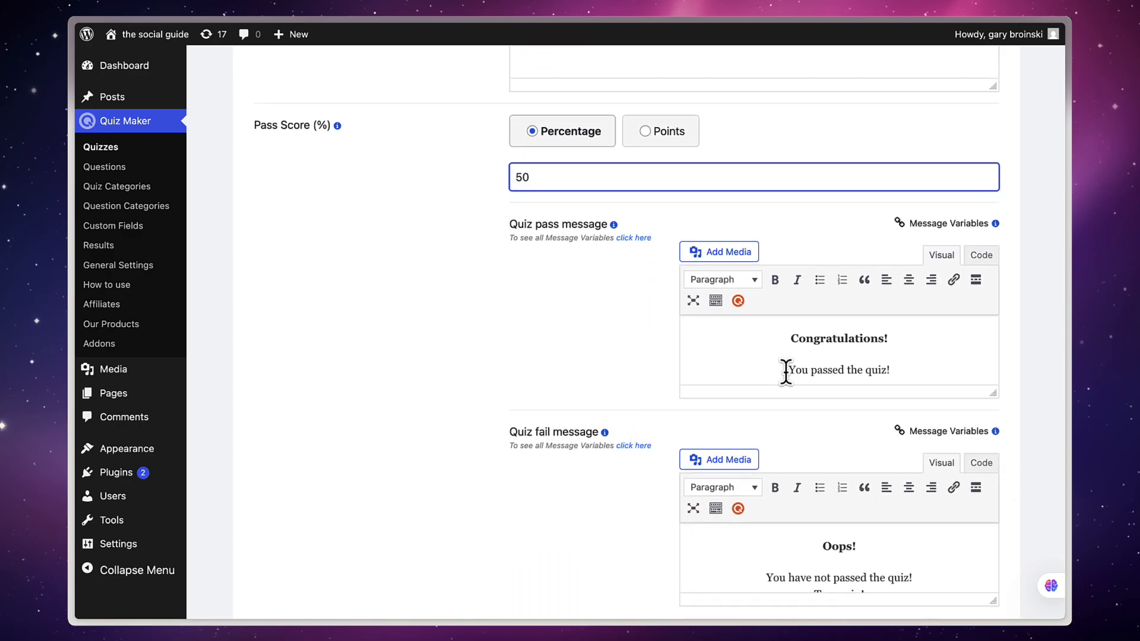
{"action": "scroll", "coordinate": [788, 371], "scroll_direction": "down", "scroll_amount": 1}
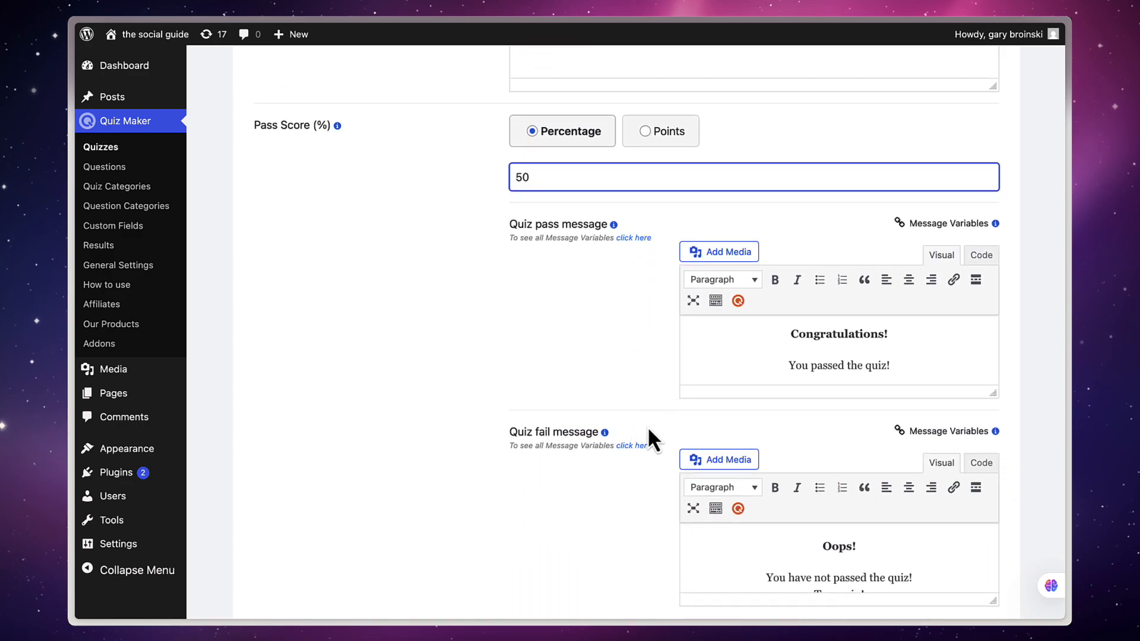
{"action": "left_click_drag", "start_coordinate": [896, 365], "coordinate": [814, 368]}
{"action": "type", "text": "are a cat lover!"}
Replace the text below "Oops!" in the quiz fail message with "You need to know more about cats"
{"action": "scroll", "coordinate": [880, 472], "scroll_direction": "down", "scroll_amount": 3}
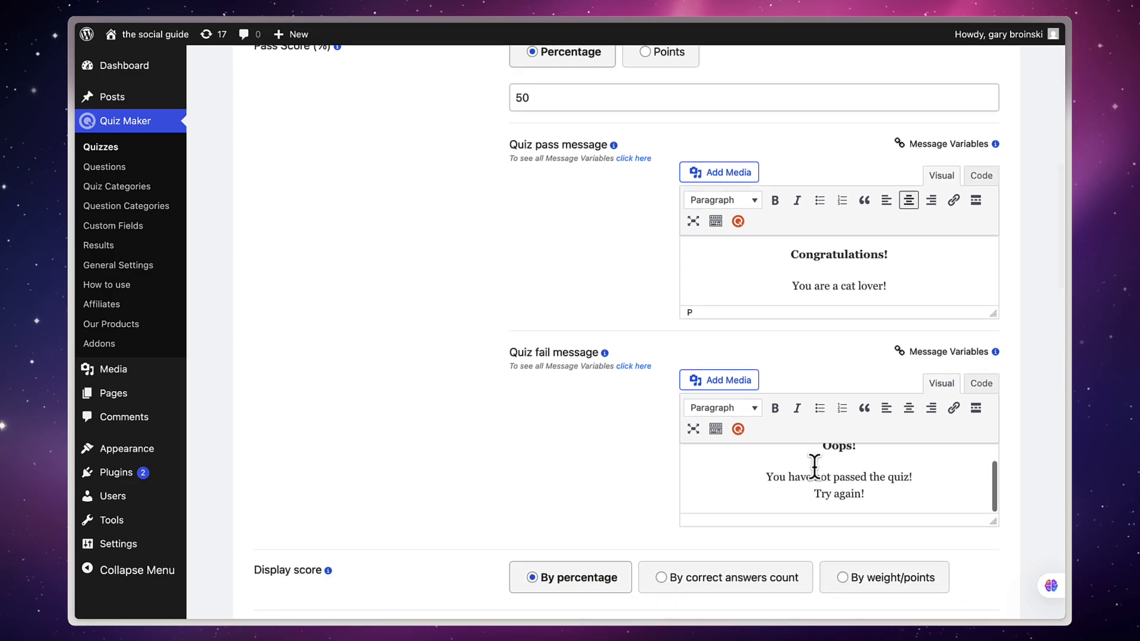
{"action": "left_click_drag", "start_coordinate": [865, 490], "coordinate": [785, 477]}
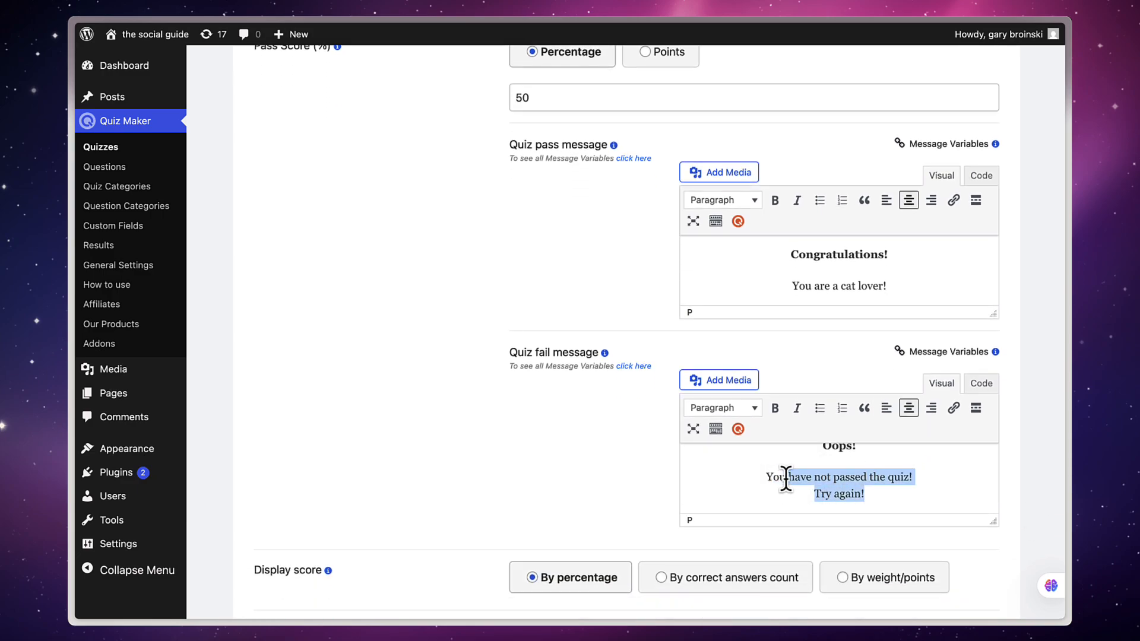
{"action": "type", "text": "need to "}
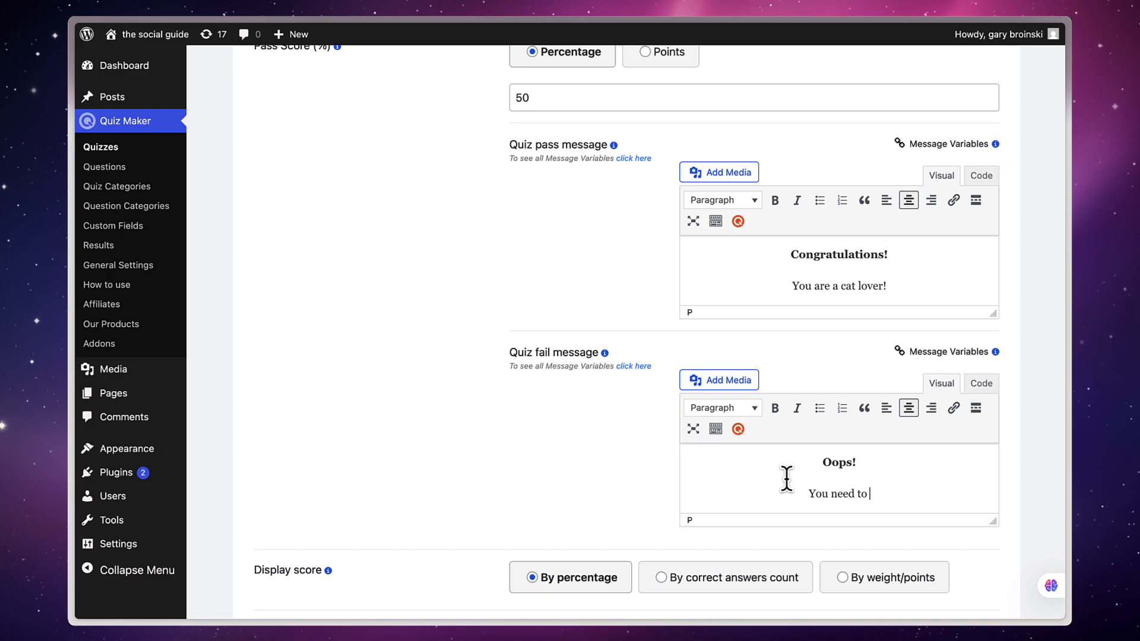
{"action": "type", "text": "know more ab"}
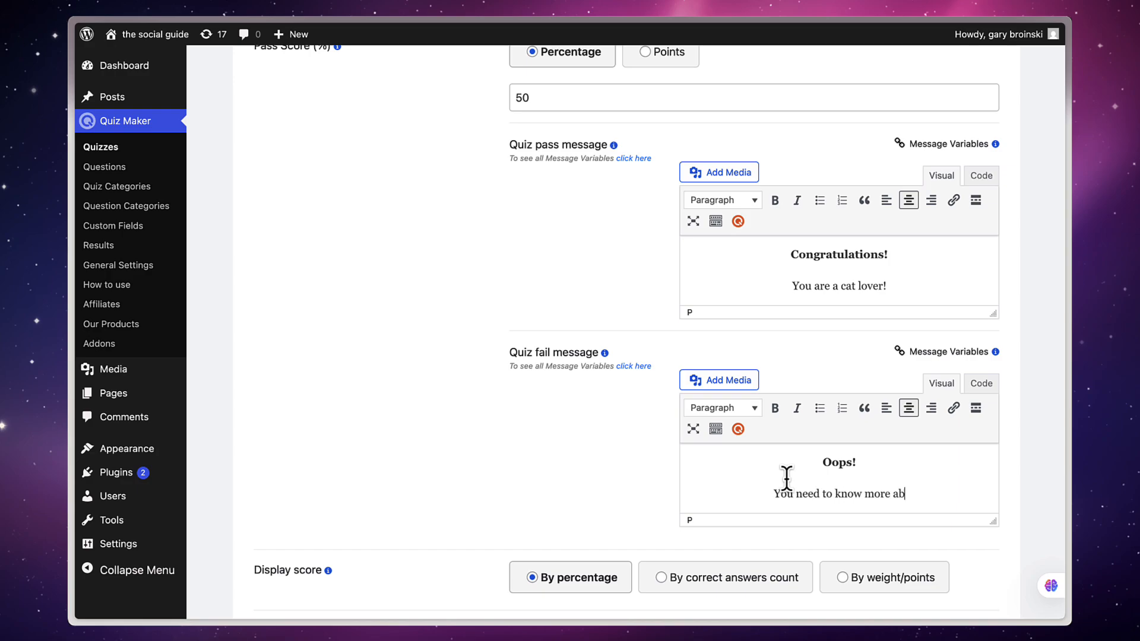
{"action": "type", "text": "out cats"}
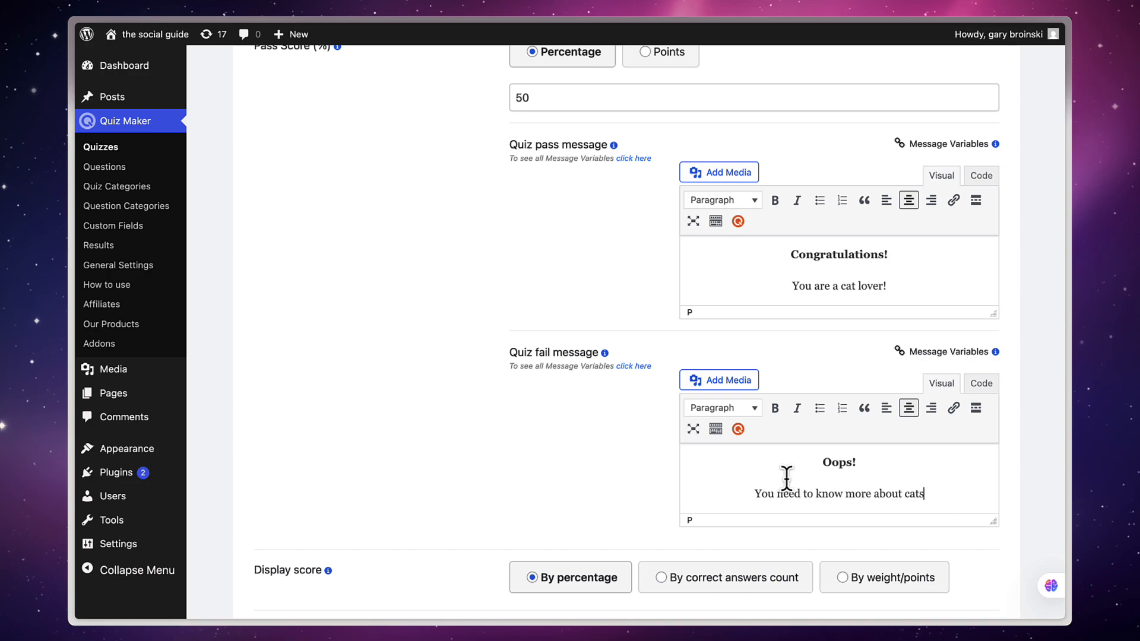
Set the percentage interval texts to "you know nothing about cats", "you know a bit a bout cats", "you like cats" and "you are a cat lover!"
{"action": "scroll", "coordinate": [696, 446], "scroll_direction": "down", "scroll_amount": 5}
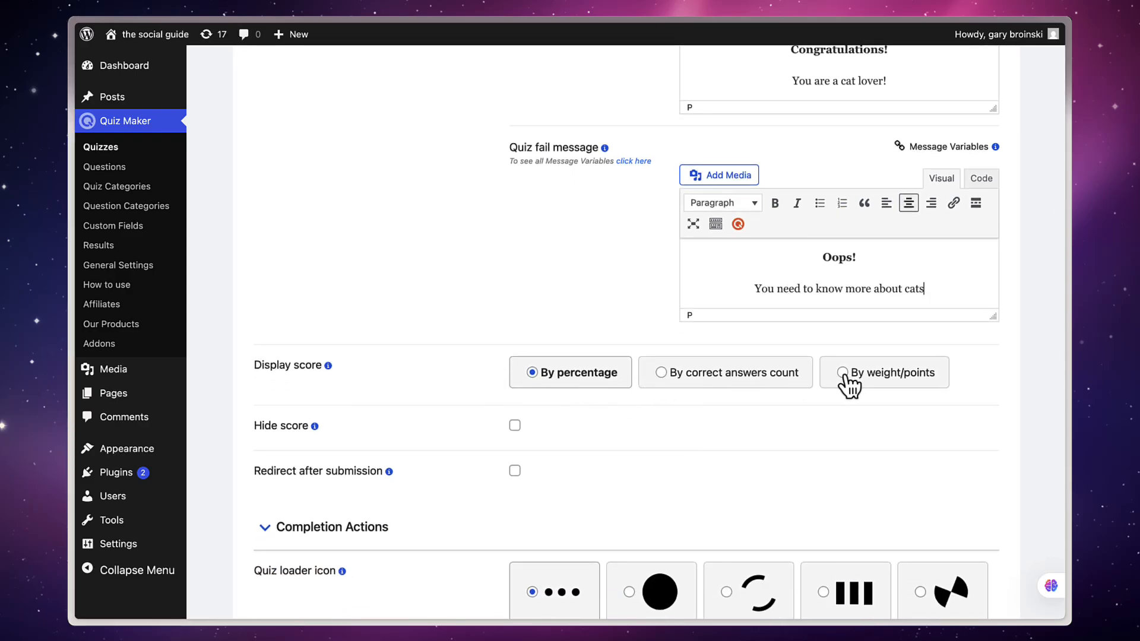
{"action": "scroll", "coordinate": [647, 417], "scroll_direction": "down", "scroll_amount": 7}
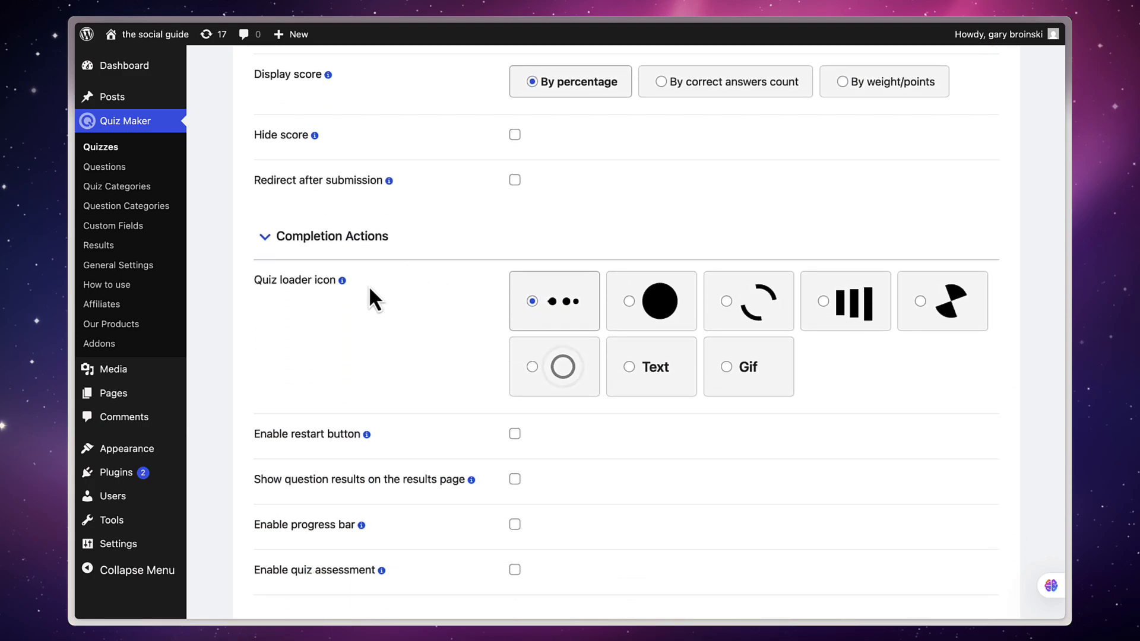
{"action": "scroll", "coordinate": [594, 315], "scroll_direction": "down", "scroll_amount": 10}
{"action": "scroll", "coordinate": [583, 308], "scroll_direction": "down", "scroll_amount": 3}
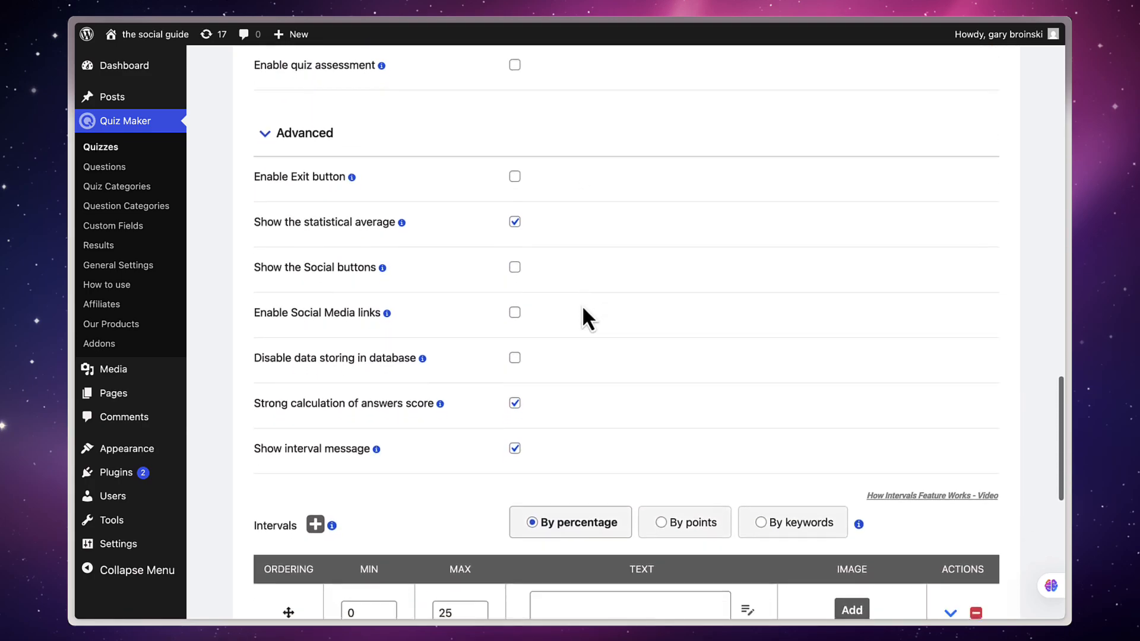
{"action": "scroll", "coordinate": [536, 356], "scroll_direction": "down", "scroll_amount": 5}
{"action": "scroll", "coordinate": [535, 350], "scroll_direction": "down", "scroll_amount": 2}
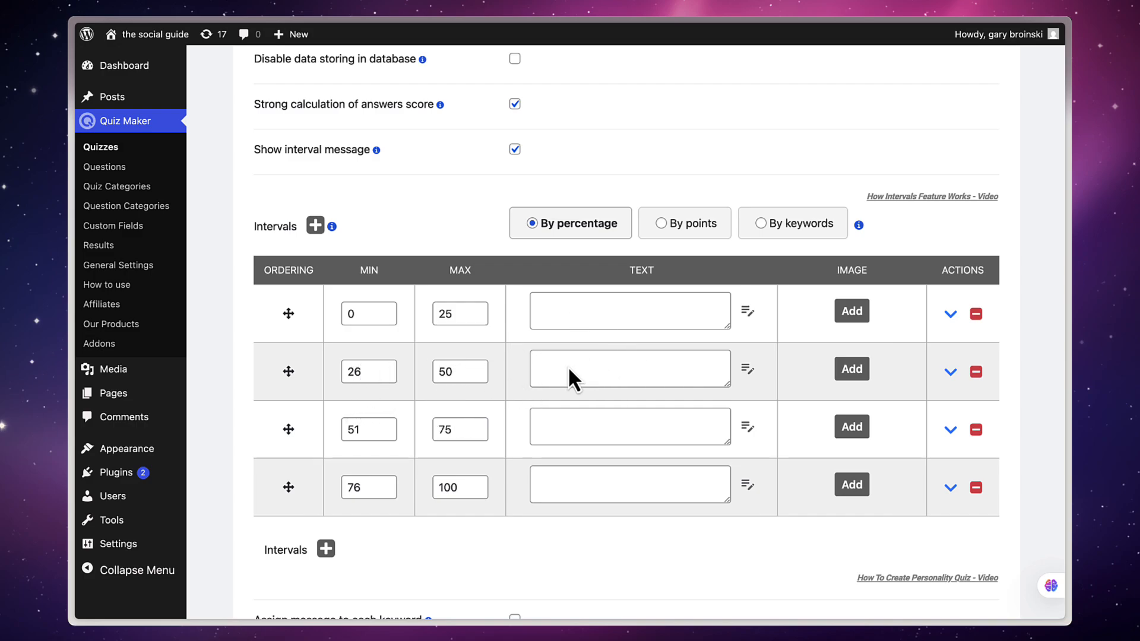
{"action": "left_click", "coordinate": [620, 313]}
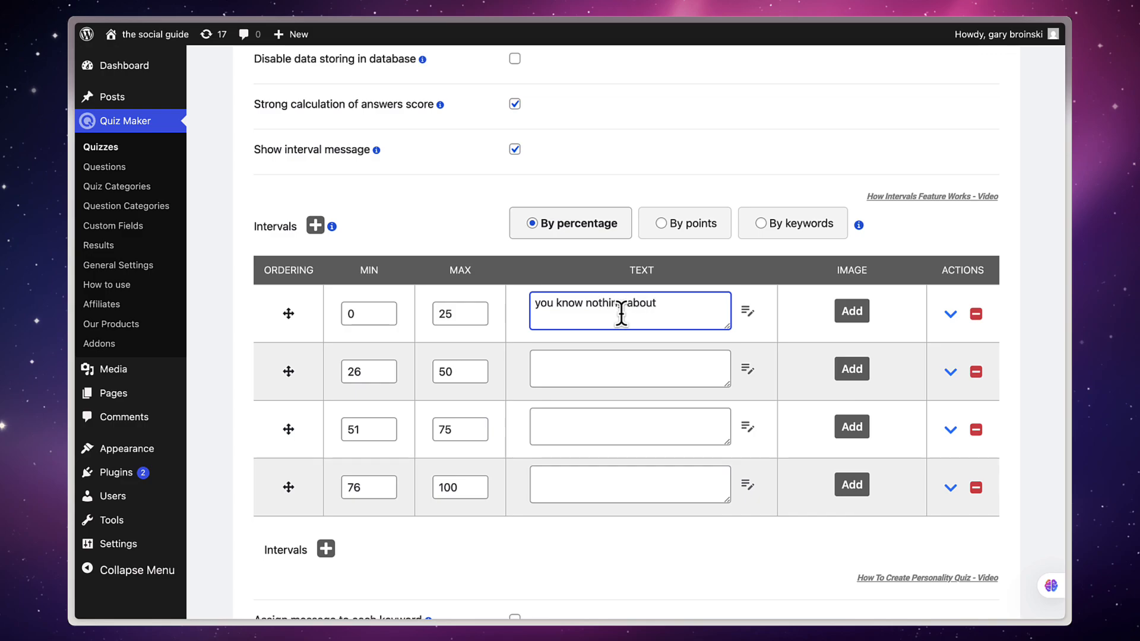
{"action": "type", "text": "s"}
{"action": "left_click", "coordinate": [581, 369]}
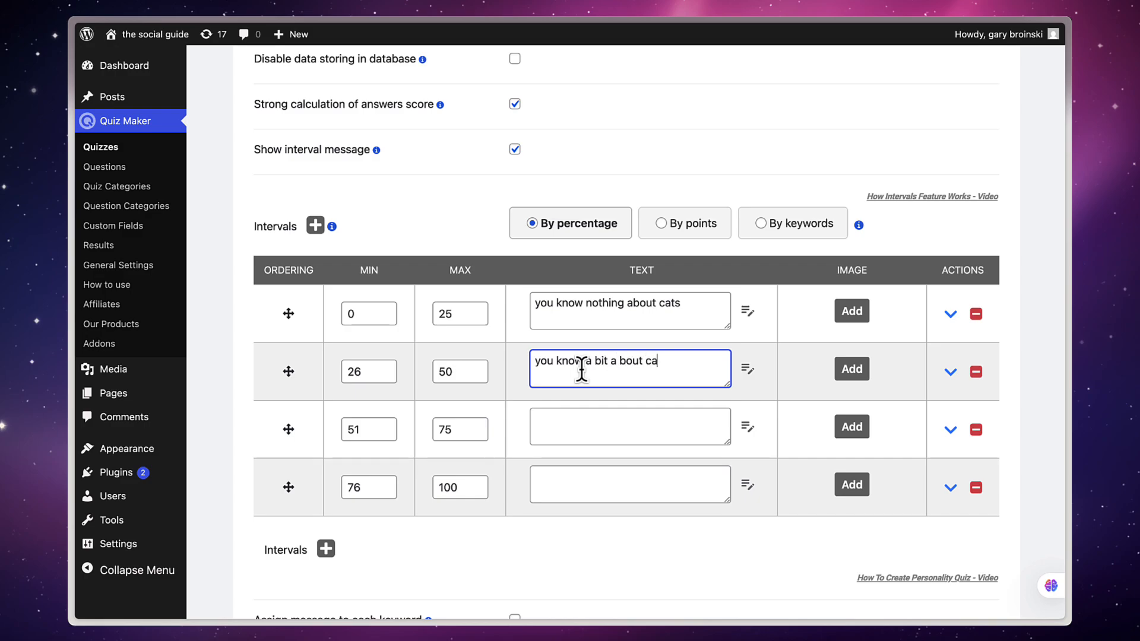
{"action": "left_click", "coordinate": [615, 429]}
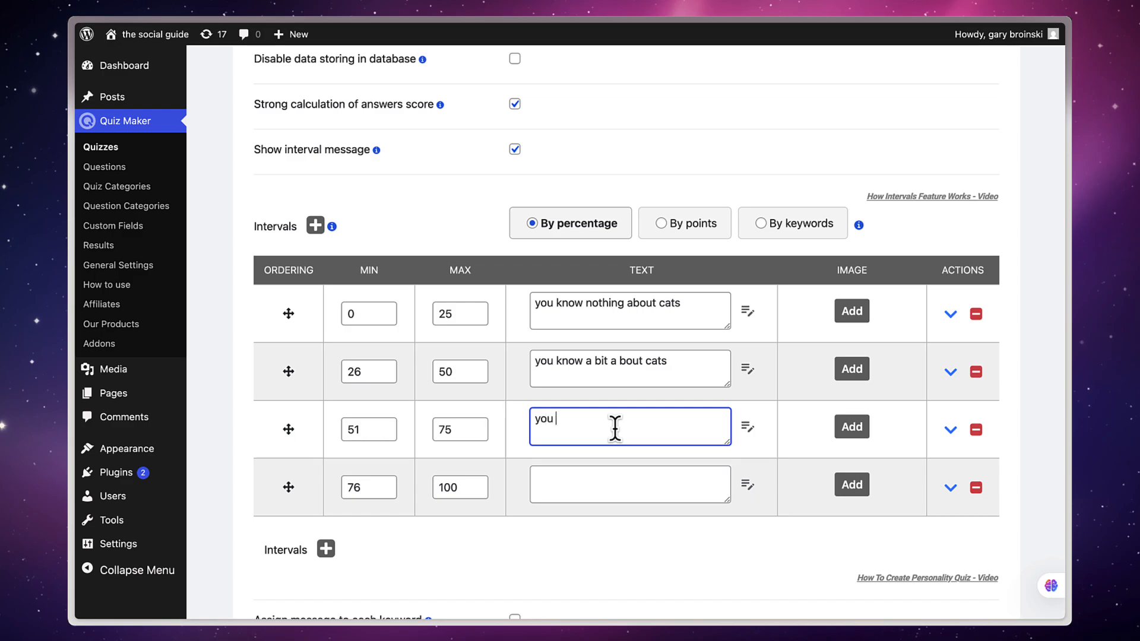
{"action": "left_click", "coordinate": [603, 496]}
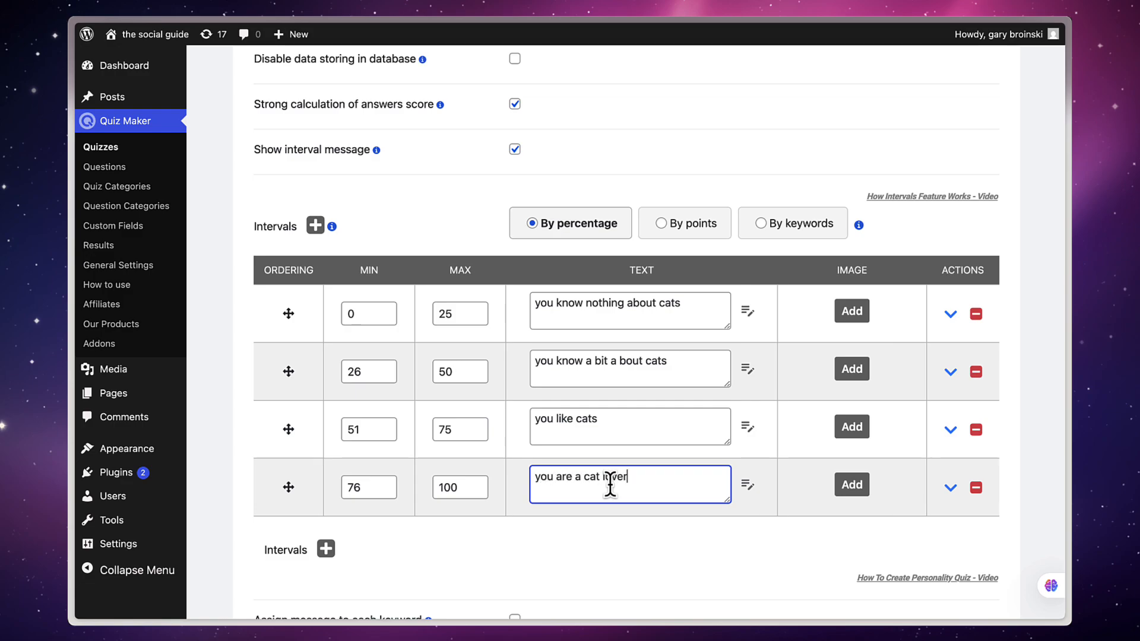
Save the quiz and select its generated shortcode
{"action": "scroll", "coordinate": [610, 484], "scroll_direction": "down", "scroll_amount": 3}
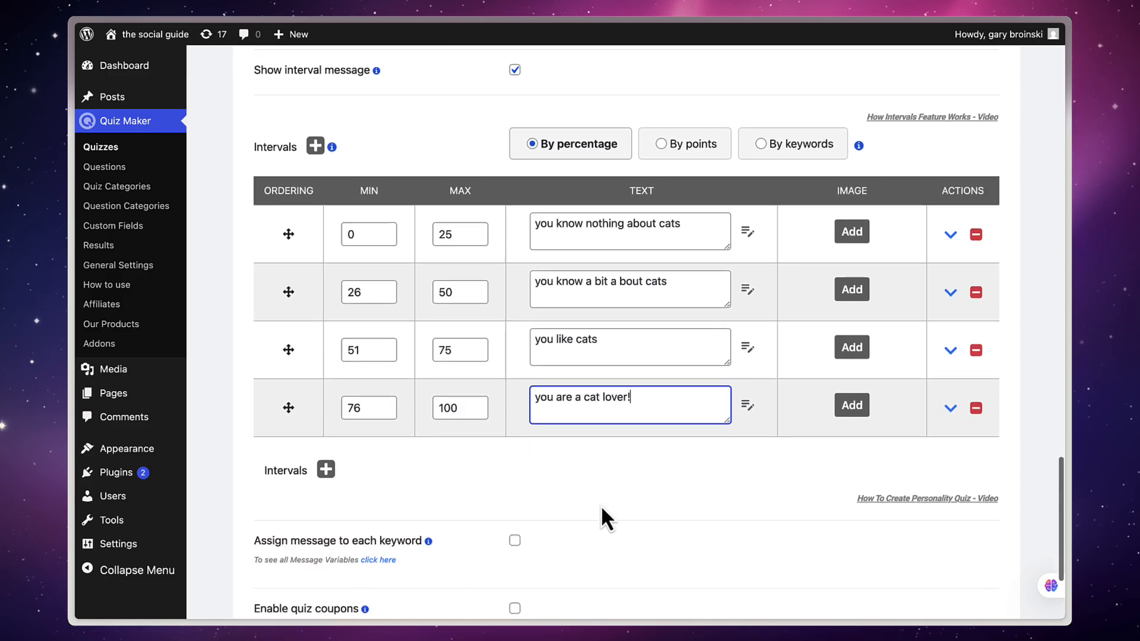
{"action": "scroll", "coordinate": [549, 421], "scroll_direction": "down", "scroll_amount": 2}
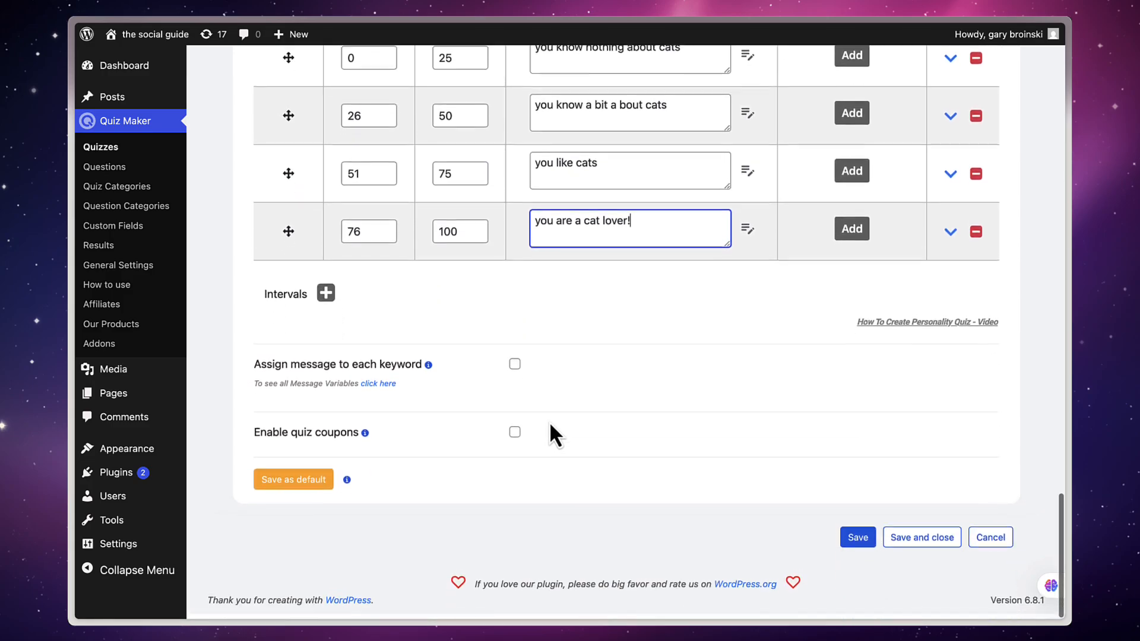
{"action": "scroll", "coordinate": [550, 422], "scroll_direction": "up", "scroll_amount": 15}
{"action": "scroll", "coordinate": [550, 423], "scroll_direction": "down", "scroll_amount": 15}
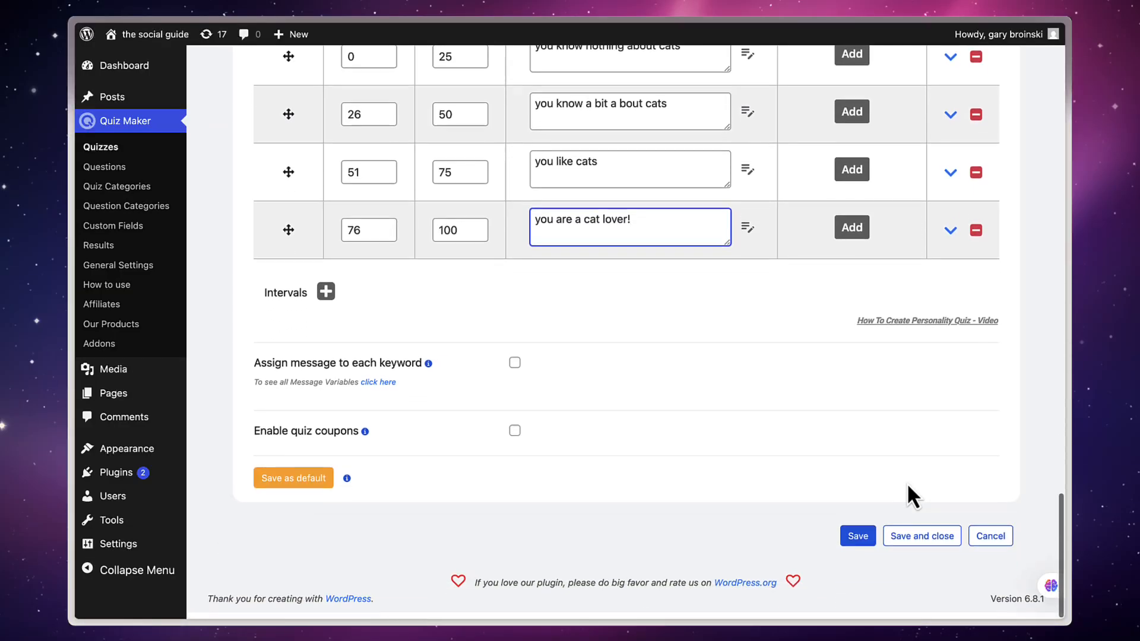
{"action": "left_click", "coordinate": [857, 536]}
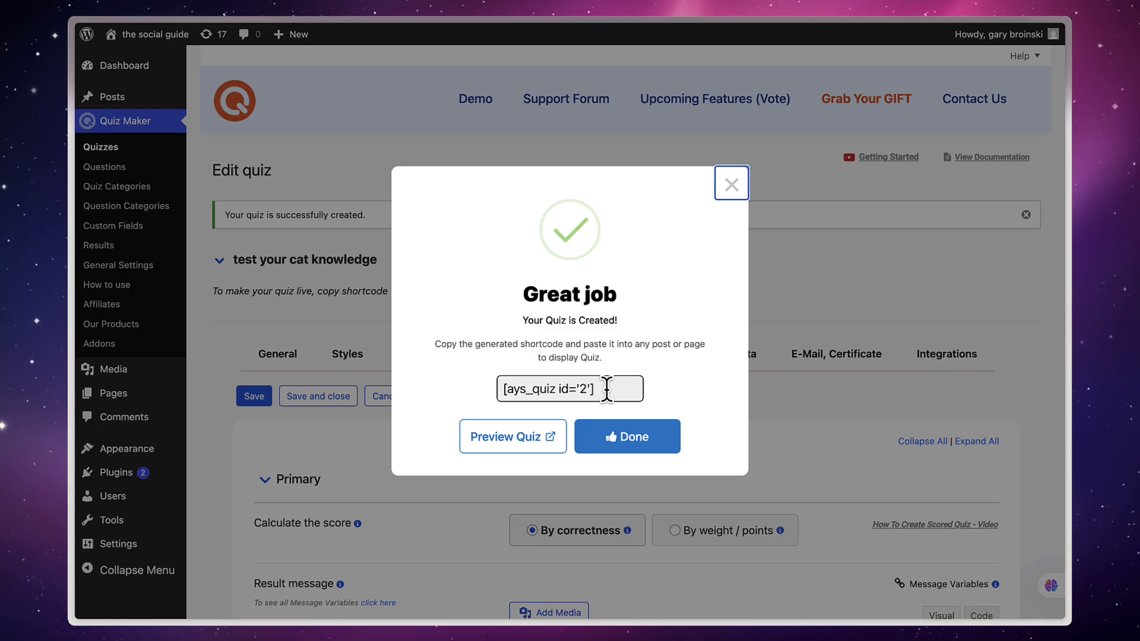
{"action": "left_click_drag", "start_coordinate": [606, 389], "coordinate": [496, 389]}
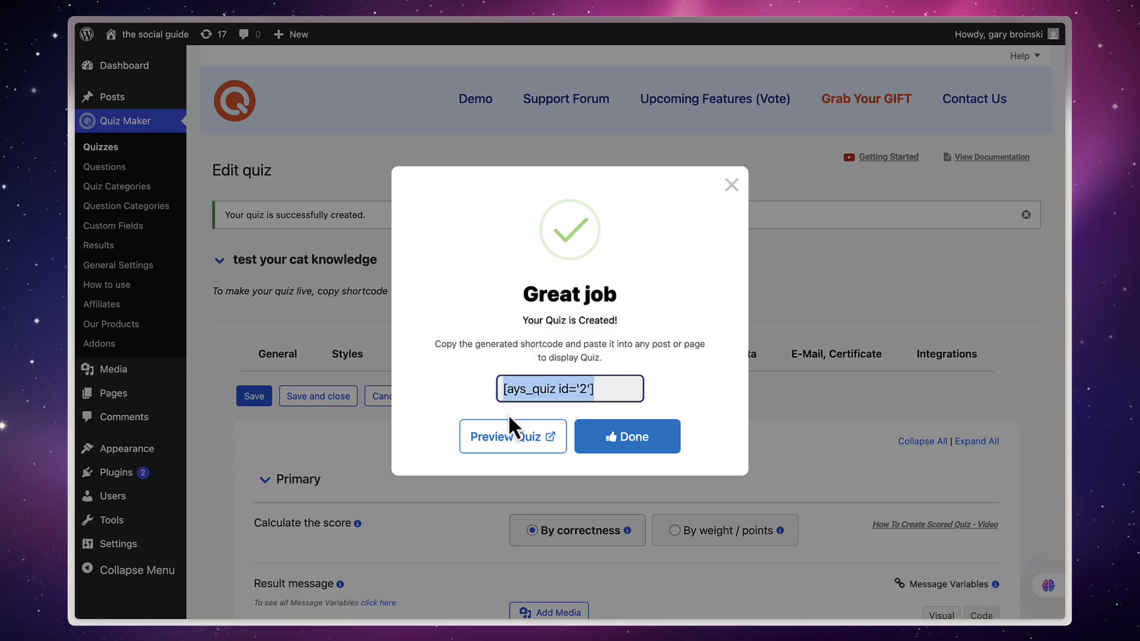
Open the preview of the saved quiz and start it
{"action": "left_click", "coordinate": [517, 440]}
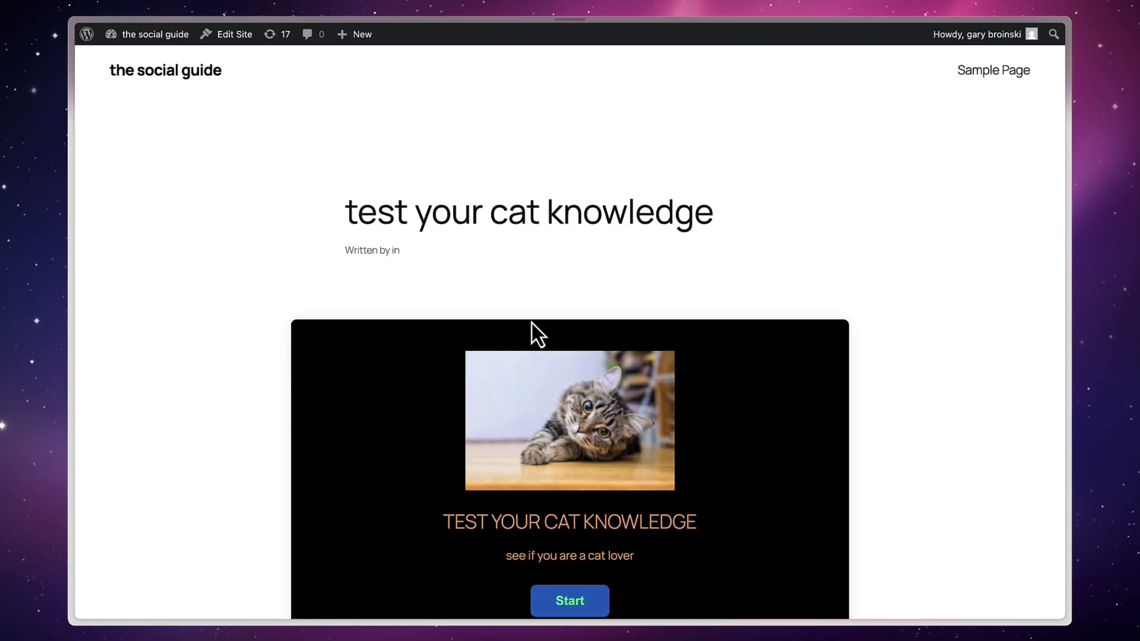
{"action": "scroll", "coordinate": [530, 320], "scroll_direction": "down", "scroll_amount": 3}
{"action": "scroll", "coordinate": [530, 321], "scroll_direction": "down", "scroll_amount": 2}
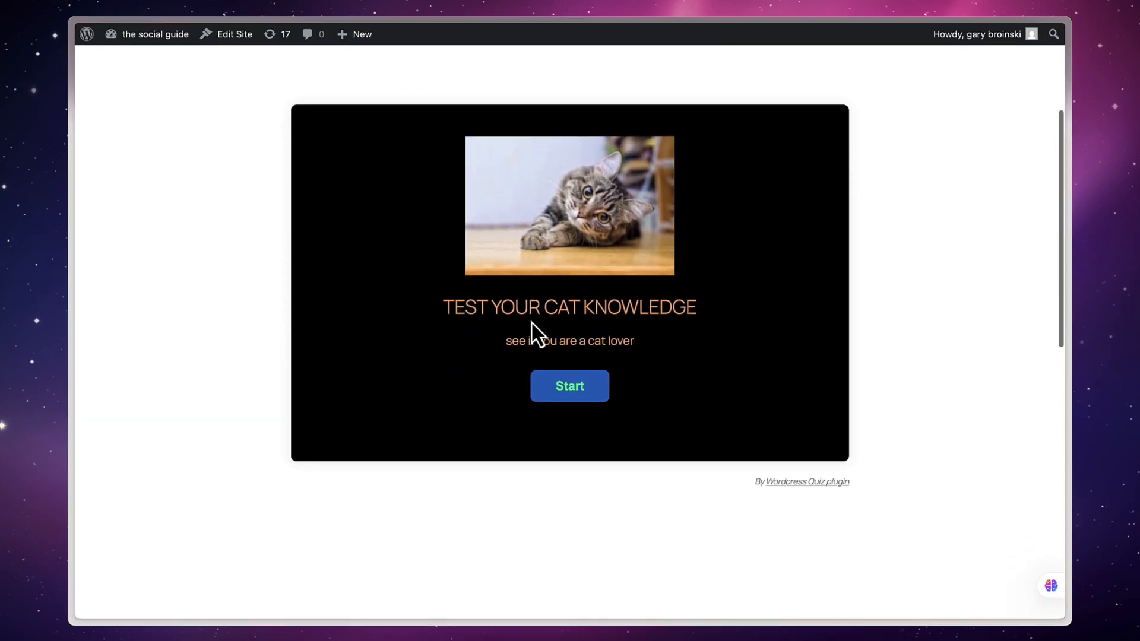
{"action": "left_click", "coordinate": [570, 387]}
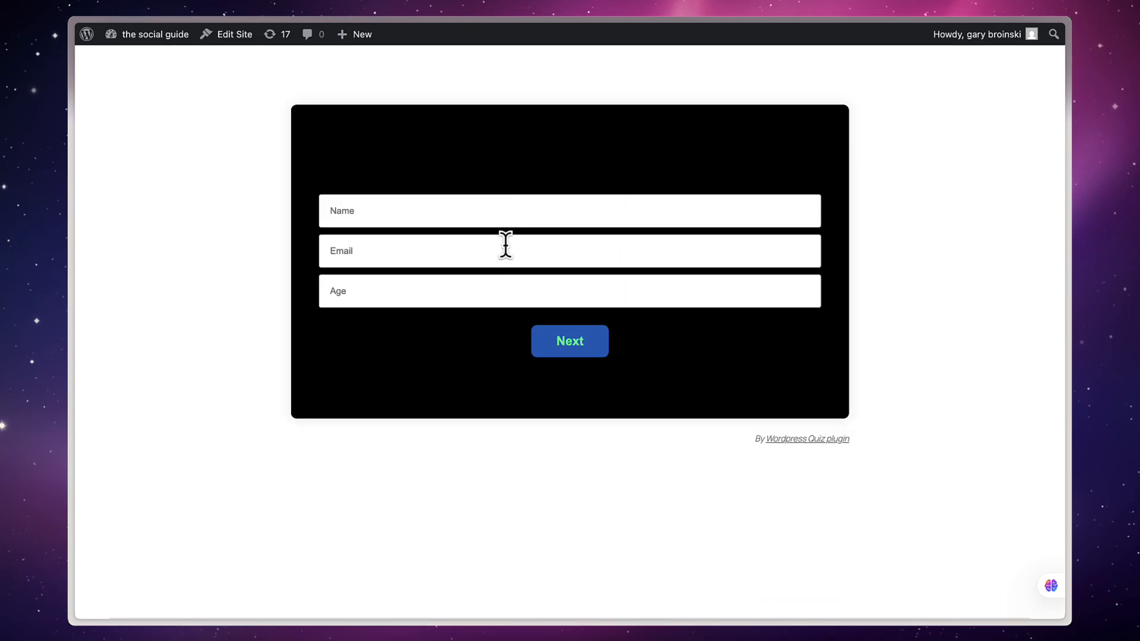
Fill in the participant's name and e-mail in the information form and continue to the questions
{"action": "left_click", "coordinate": [528, 206]}
{"action": "type", "text": "john"}
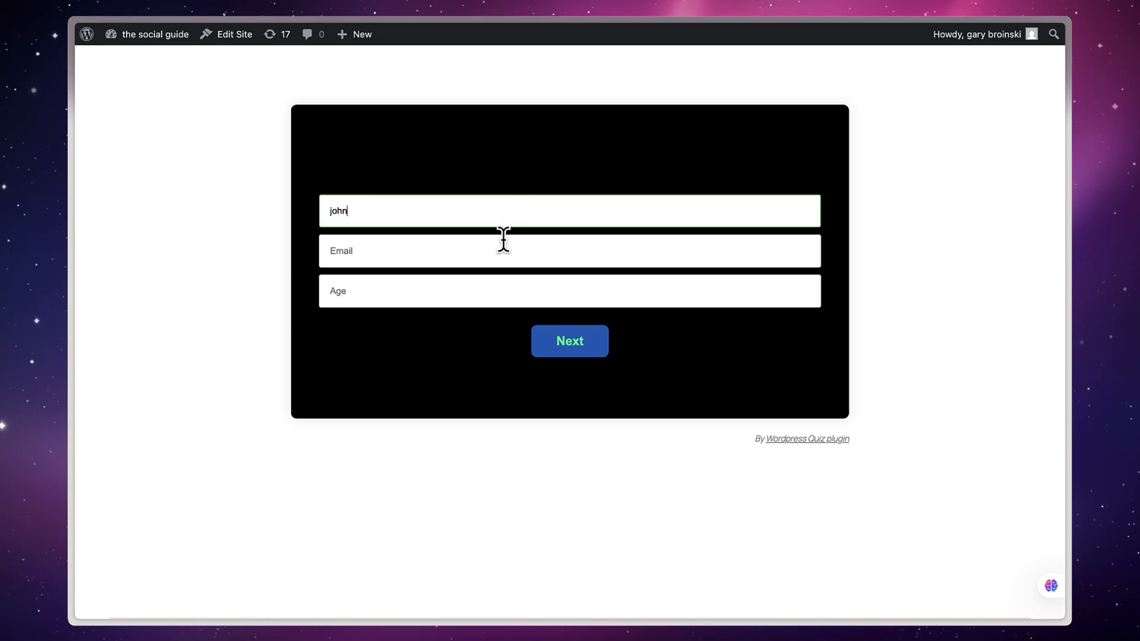
{"action": "left_click", "coordinate": [503, 240]}
{"action": "type", "text": "example@google.com"}
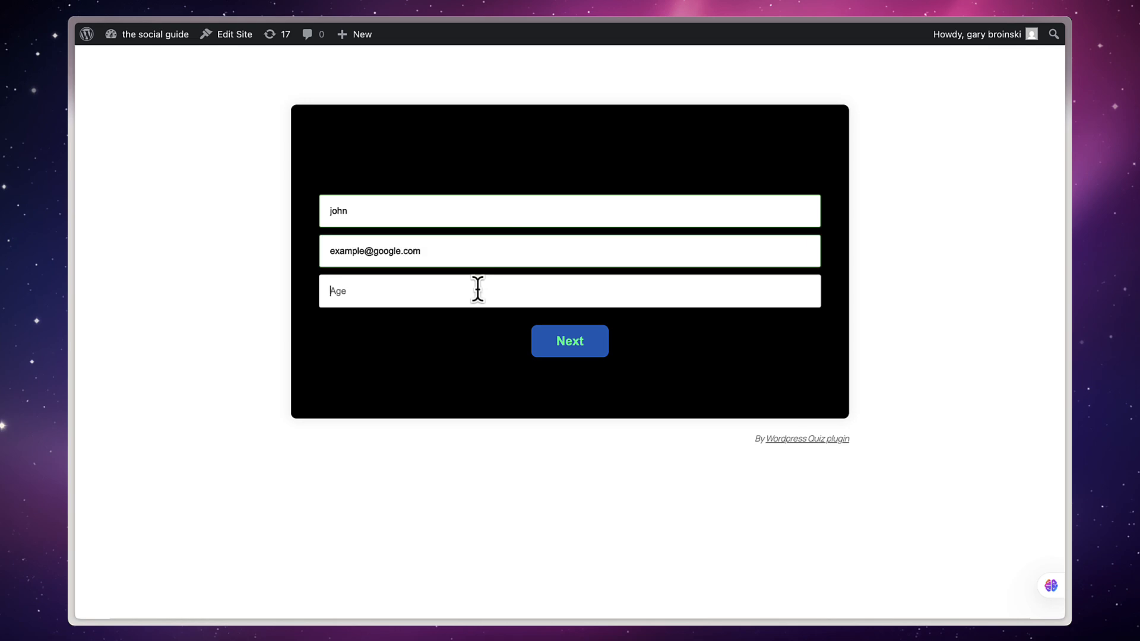
{"action": "left_click", "coordinate": [564, 340]}
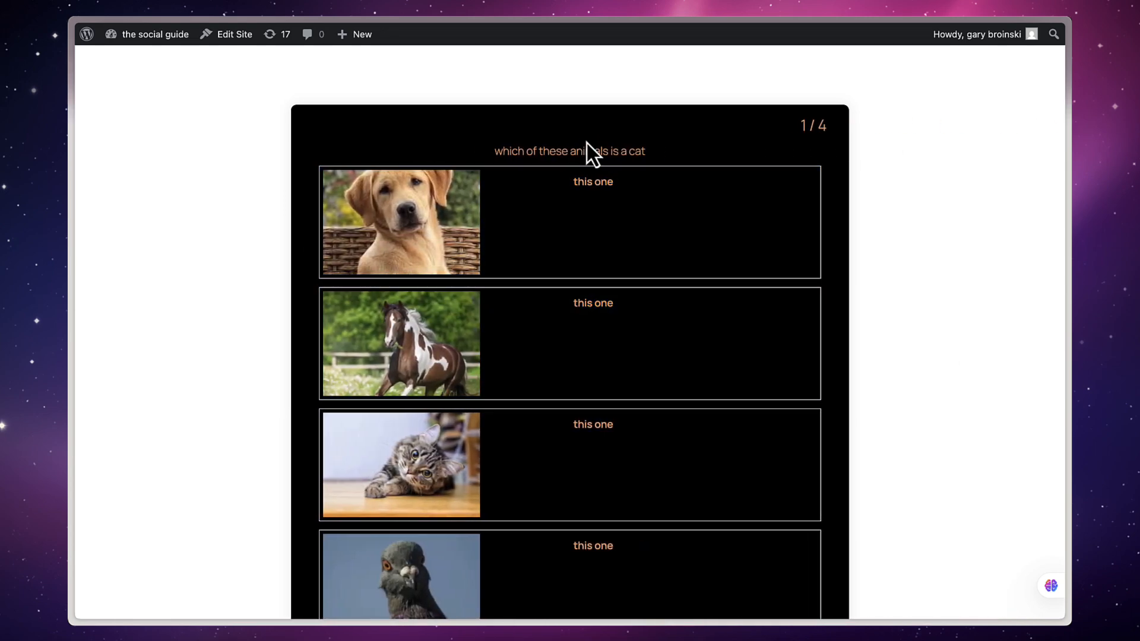
Answer the question about which animal is a cat with the pigeon picture and go to the second question
{"action": "left_click", "coordinate": [578, 234]}
{"action": "scroll", "coordinate": [578, 237], "scroll_direction": "down", "scroll_amount": 3}
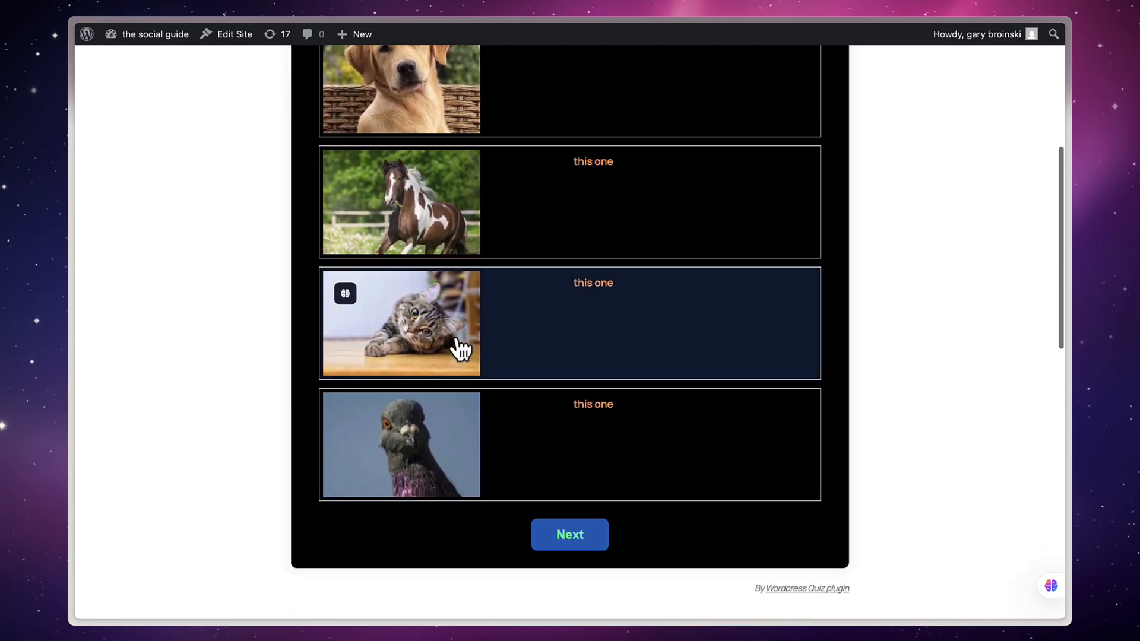
{"action": "left_click", "coordinate": [439, 433]}
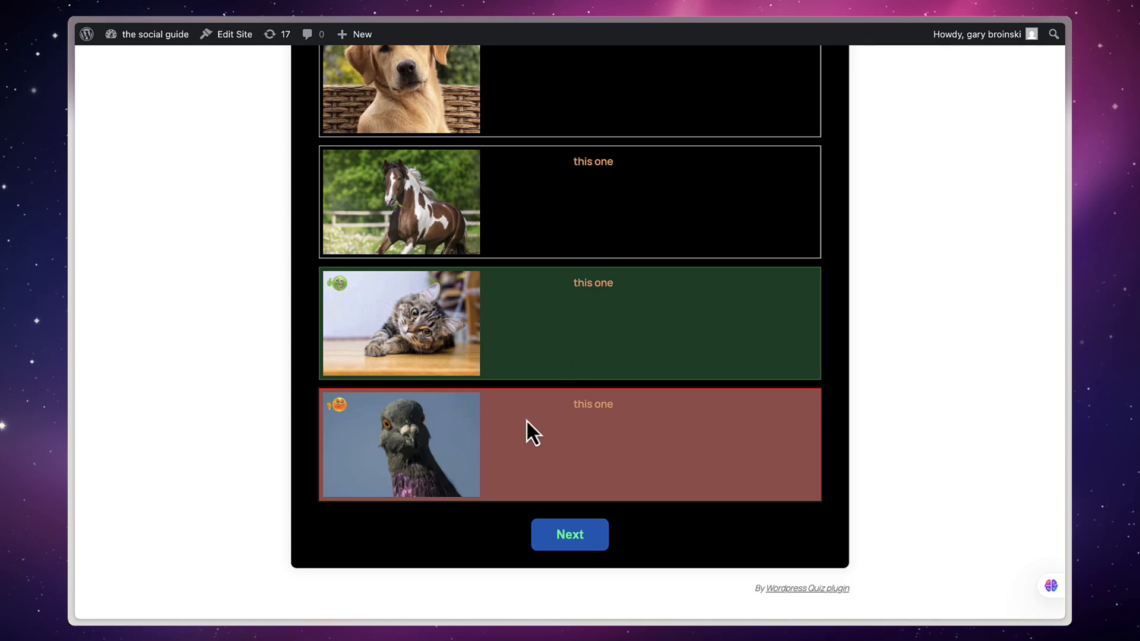
{"action": "left_click", "coordinate": [580, 543]}
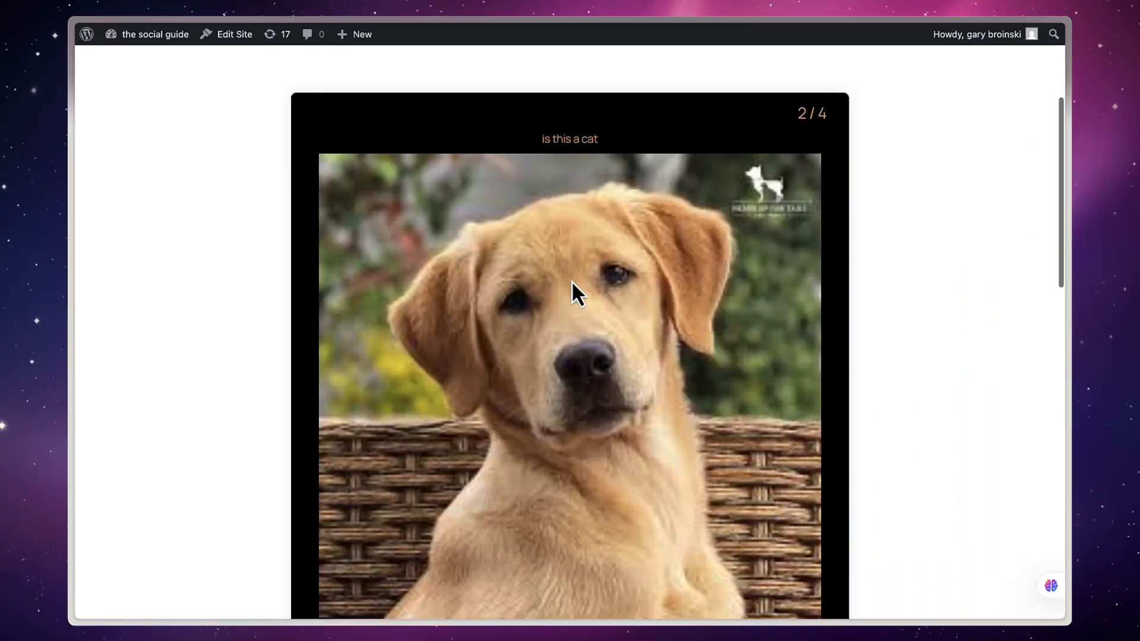
Answer "is this a cat" with False and go to the third question
{"action": "scroll", "coordinate": [582, 196], "scroll_direction": "down", "scroll_amount": 5}
{"action": "left_click", "coordinate": [332, 442]}
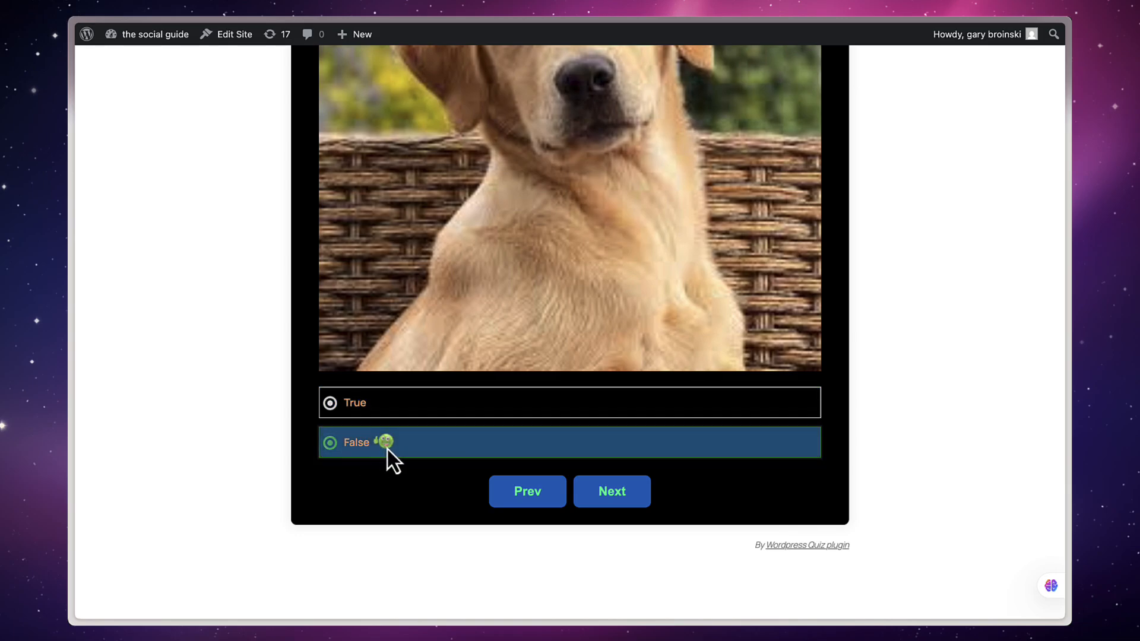
{"action": "left_click", "coordinate": [613, 491]}
Choose 4 as the answer to "how many legs does a cat have" and go to the last question
{"action": "left_click", "coordinate": [606, 248]}
{"action": "left_click", "coordinate": [408, 378]}
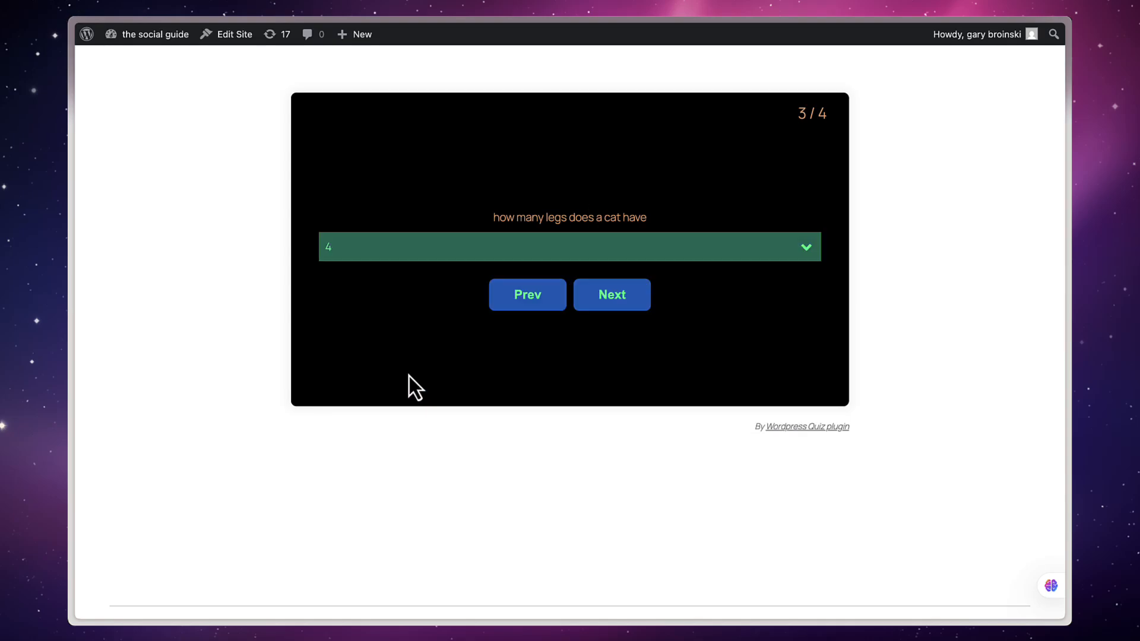
{"action": "left_click", "coordinate": [611, 298]}
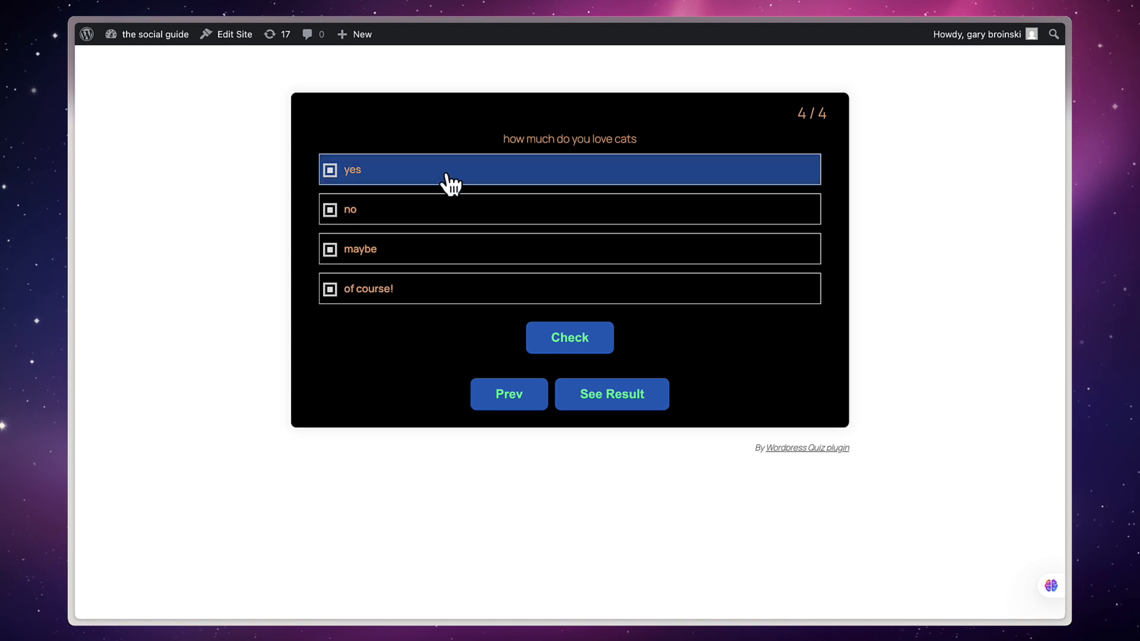
Answer "how much do you love cats" with "of course!", check the answer and submit the quiz for its result
{"action": "left_click", "coordinate": [356, 295]}
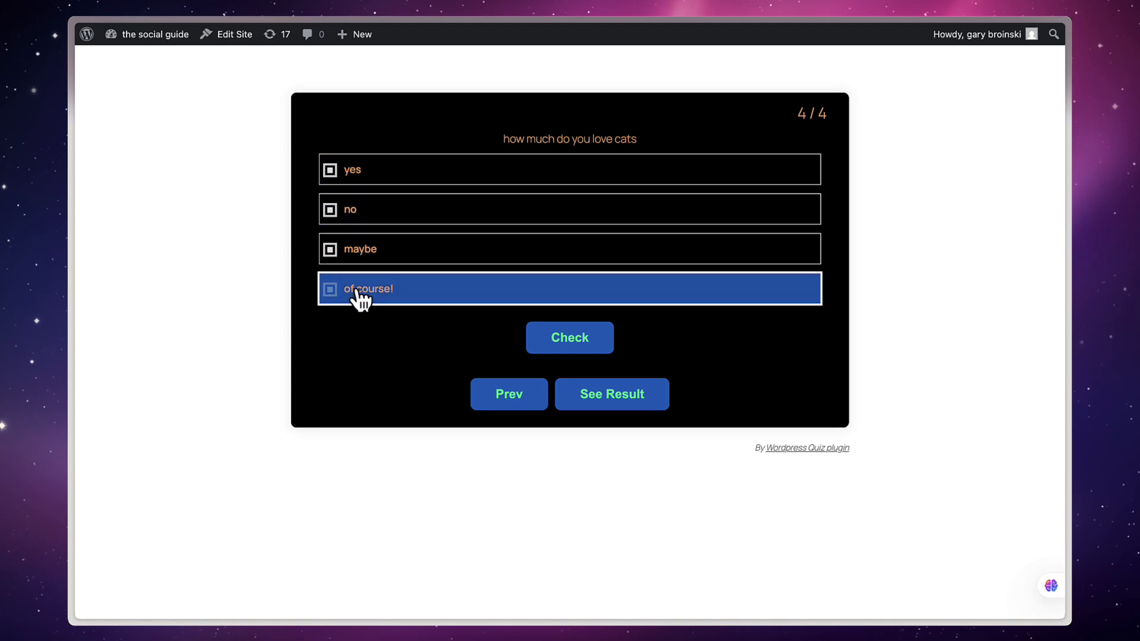
{"action": "left_click", "coordinate": [580, 342]}
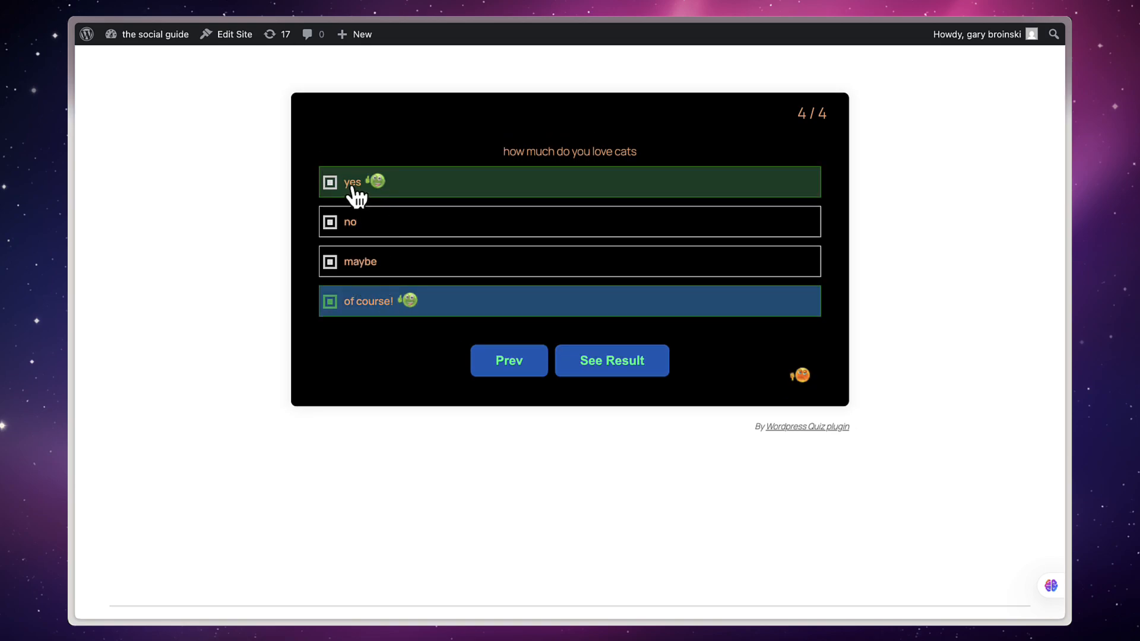
{"action": "left_click", "coordinate": [611, 362]}
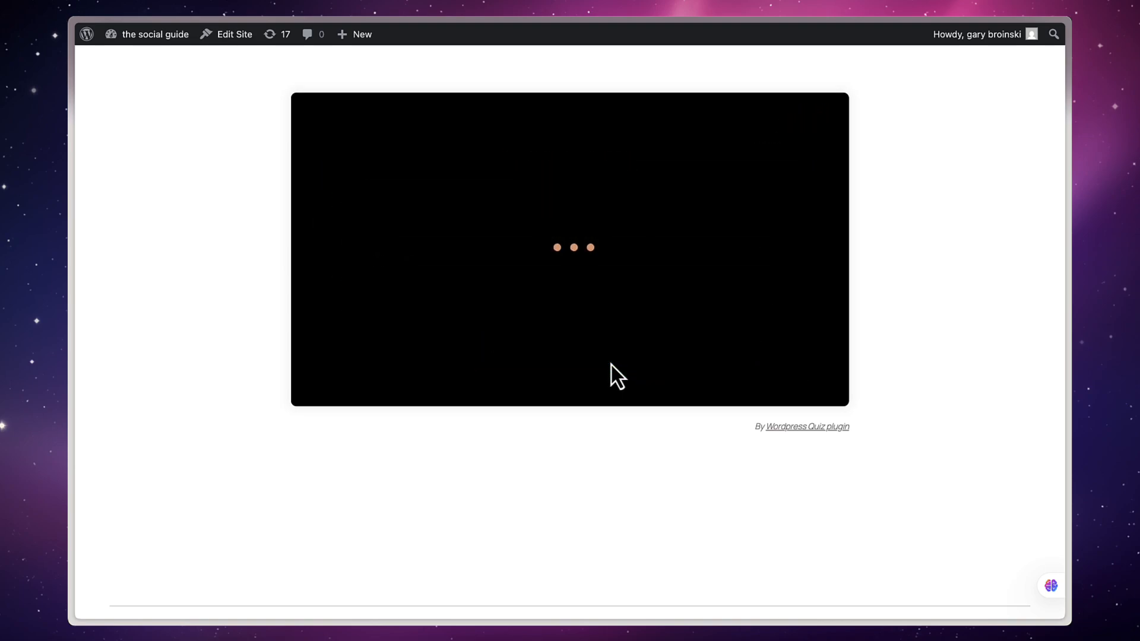
Examine the result page's score and result messages, highlighting the pass or fail text and the interval message
{"action": "left_click_drag", "start_coordinate": [639, 289], "coordinate": [598, 286]}
{"action": "left_click_drag", "start_coordinate": [692, 222], "coordinate": [433, 219]}
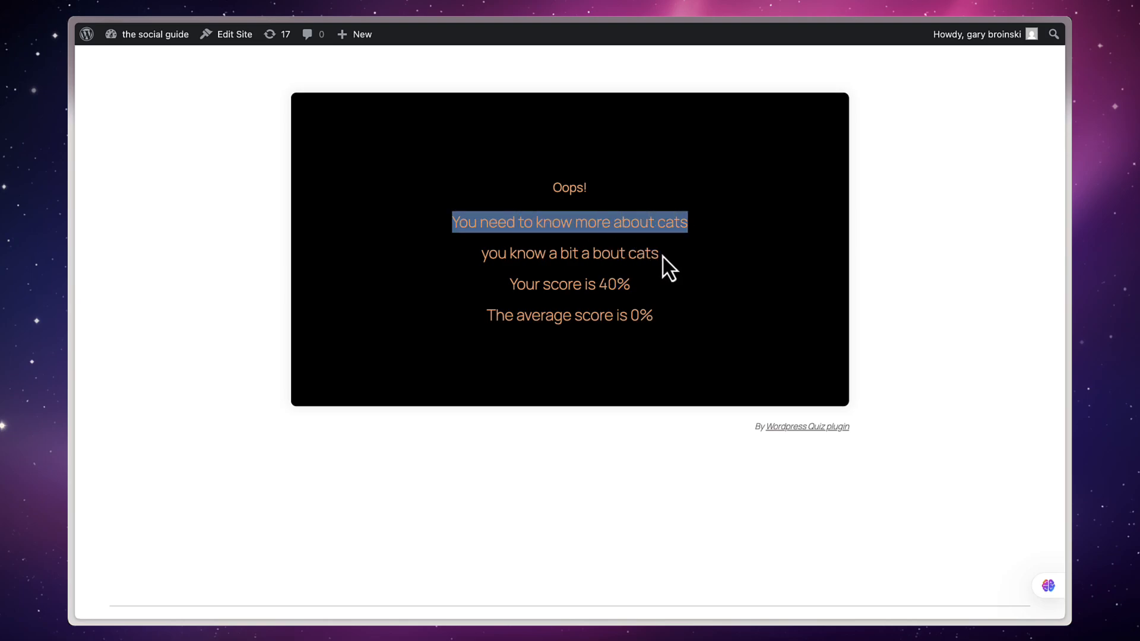
{"action": "left_click_drag", "start_coordinate": [663, 257], "coordinate": [457, 251]}
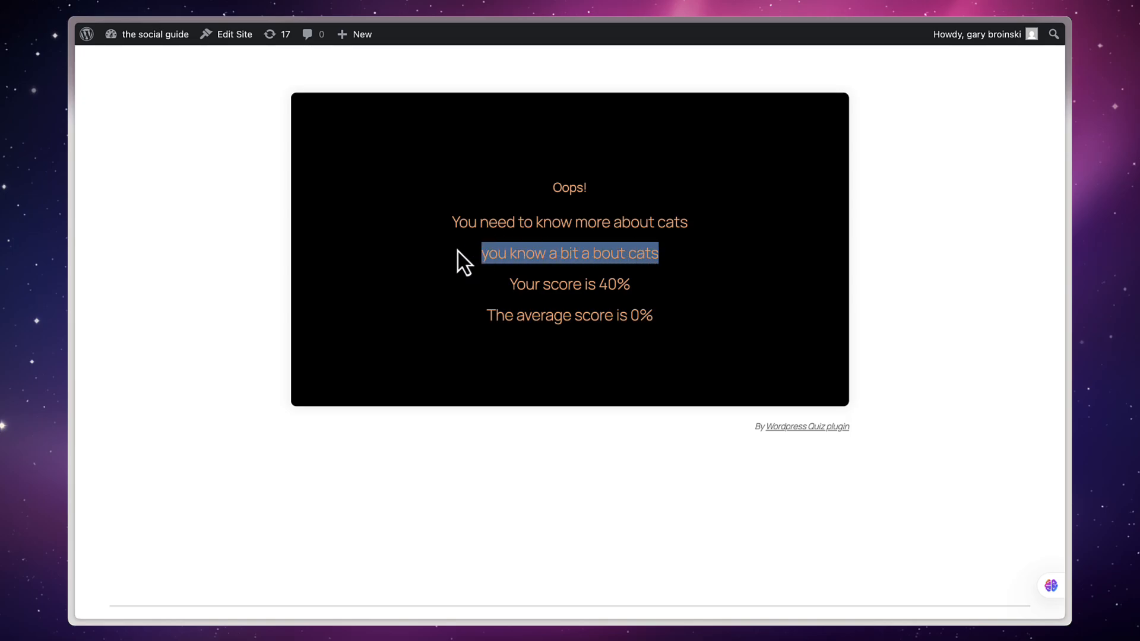
{"action": "scroll", "coordinate": [648, 461], "scroll_direction": "down", "scroll_amount": 7}
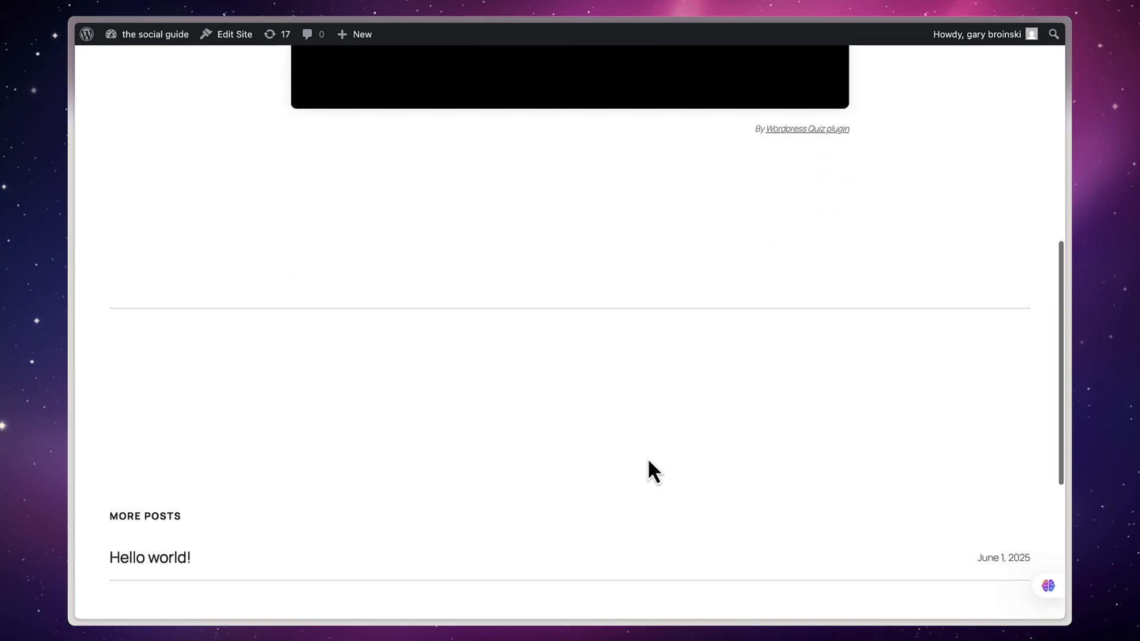
{"action": "scroll", "coordinate": [593, 415], "scroll_direction": "up", "scroll_amount": 8}
Return from the preview to the quiz editor and open the list of all quizzes with their shortcodes
{"action": "left_click", "coordinate": [173, 321]}
{"action": "mouse_move", "coordinate": [96, 276]}
{"action": "left_click", "coordinate": [137, 238]}
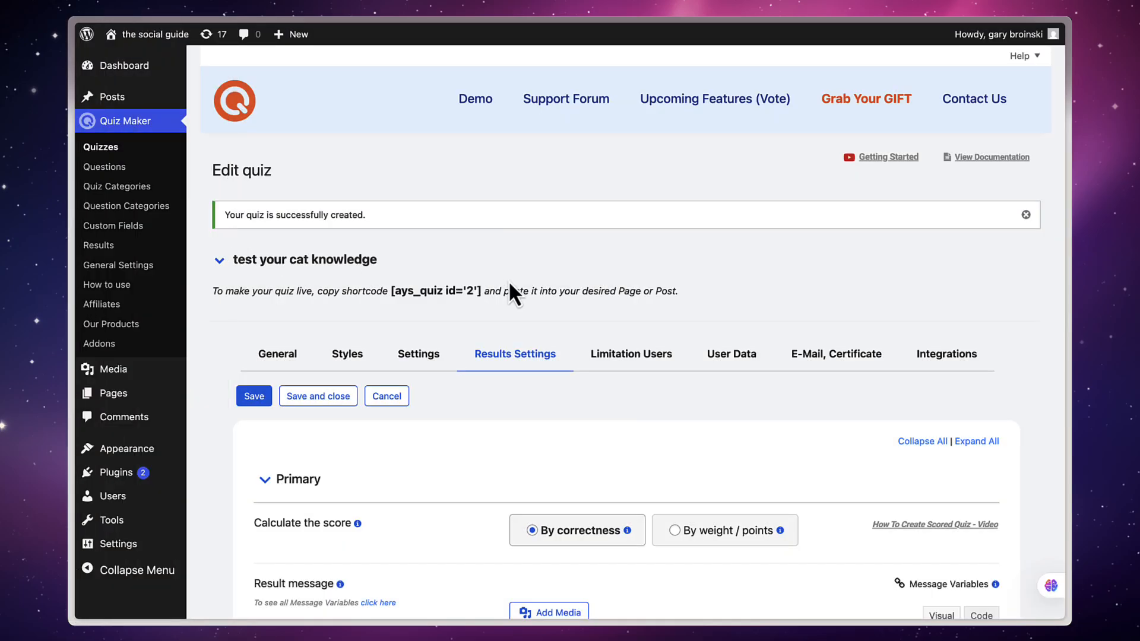
{"action": "scroll", "coordinate": [518, 288], "scroll_direction": "down", "scroll_amount": 5}
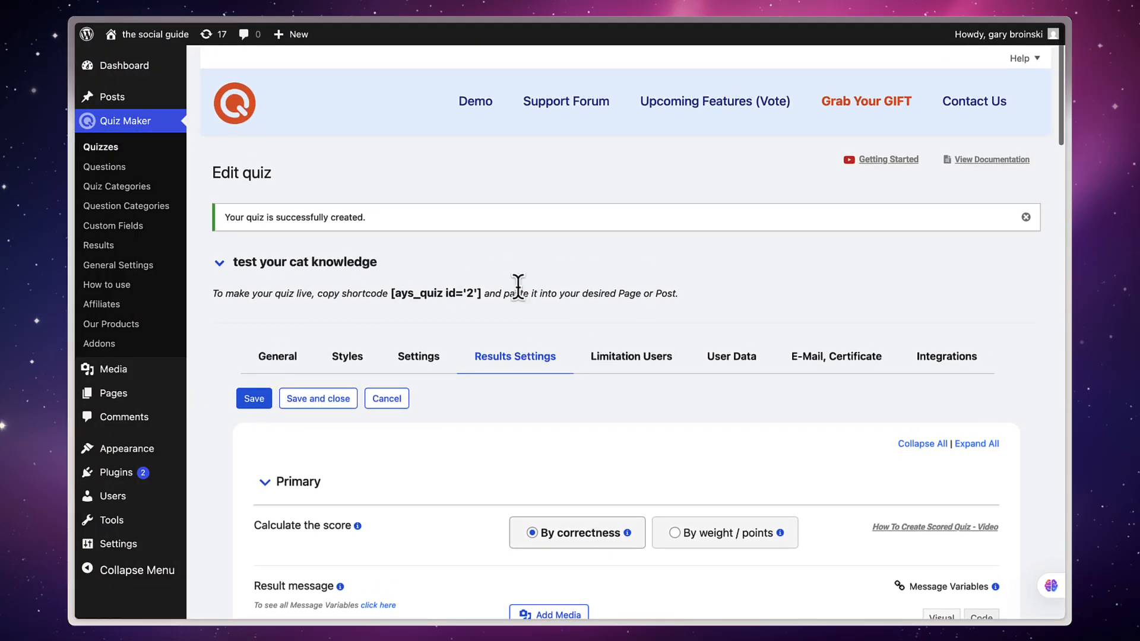
{"action": "scroll", "coordinate": [518, 287], "scroll_direction": "up", "scroll_amount": 5}
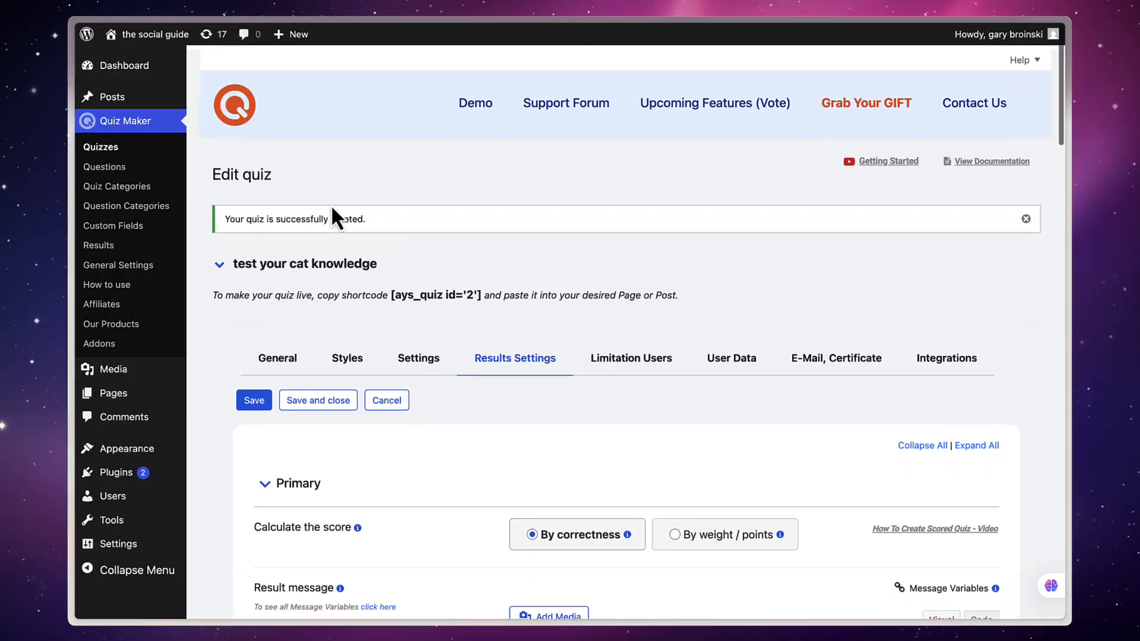
{"action": "left_click", "coordinate": [102, 149]}
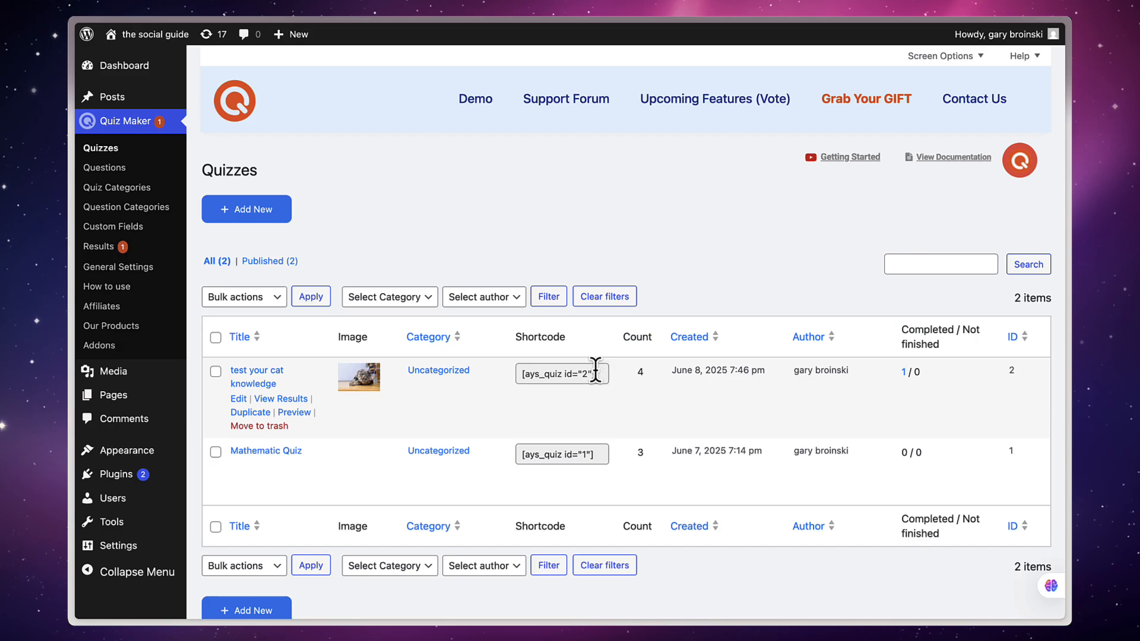
Create a new post and title it "cat quiz"
{"action": "mouse_move", "coordinate": [139, 98]}
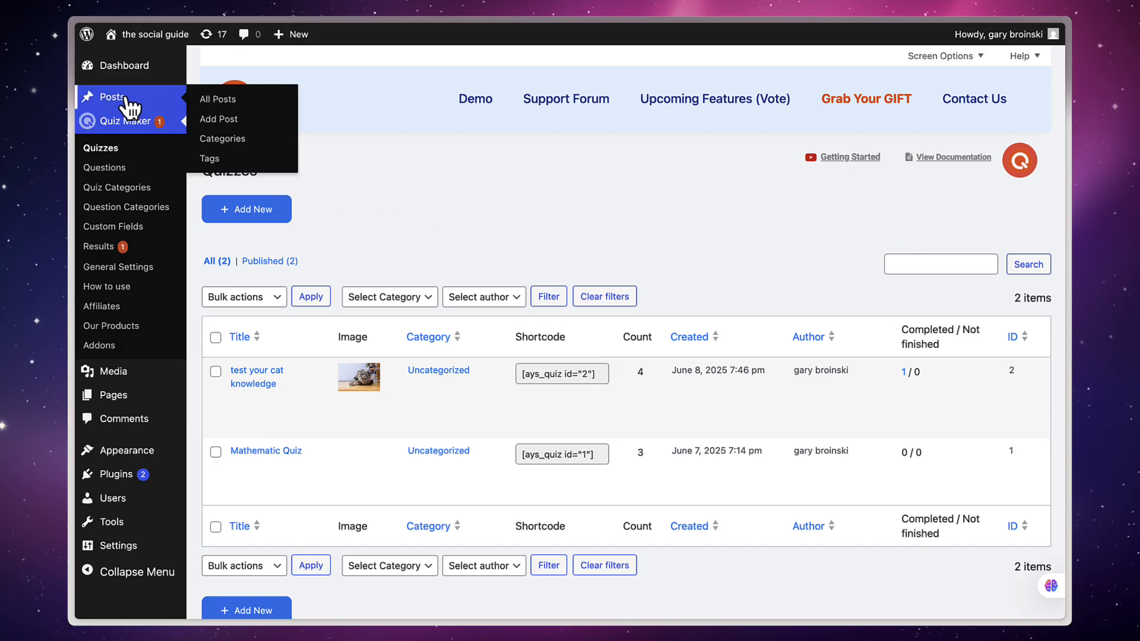
{"action": "left_click", "coordinate": [231, 133]}
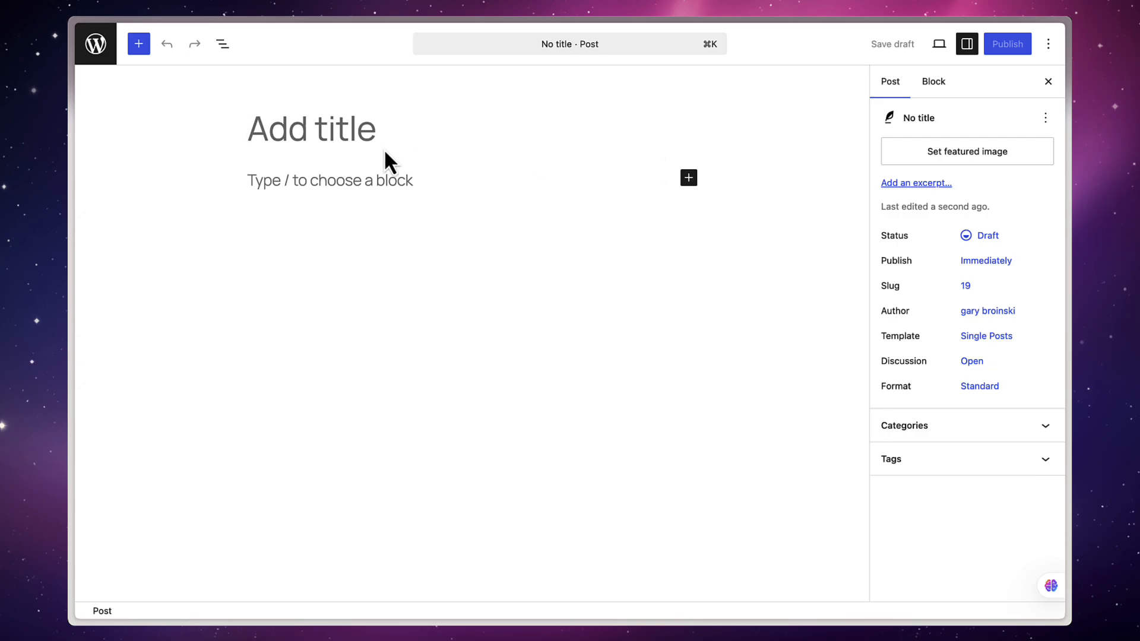
{"action": "type", "text": "cat quiz"}
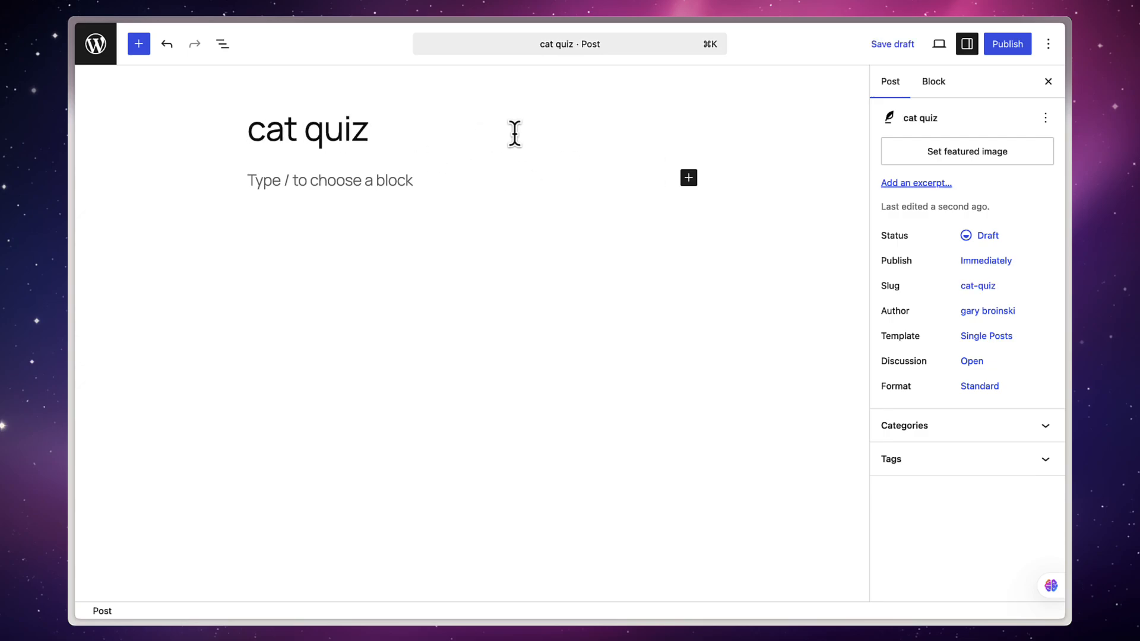
Add a Shortcode block to the post and fill it with [ays_quiz id='2']
{"action": "left_click", "coordinate": [688, 179]}
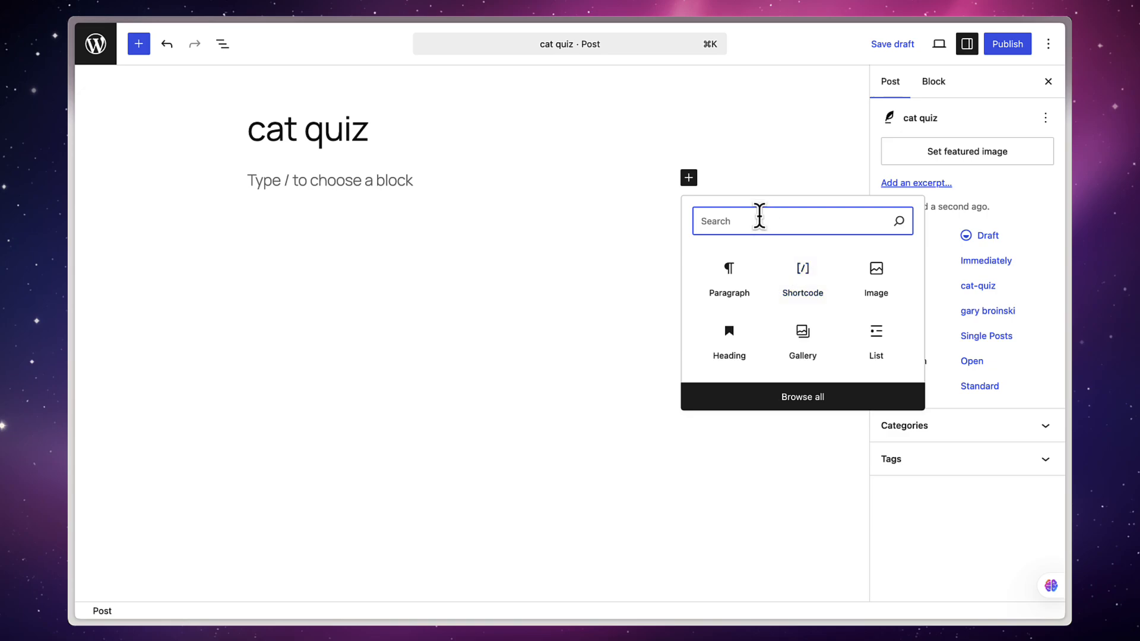
{"action": "type", "text": "shortcode"}
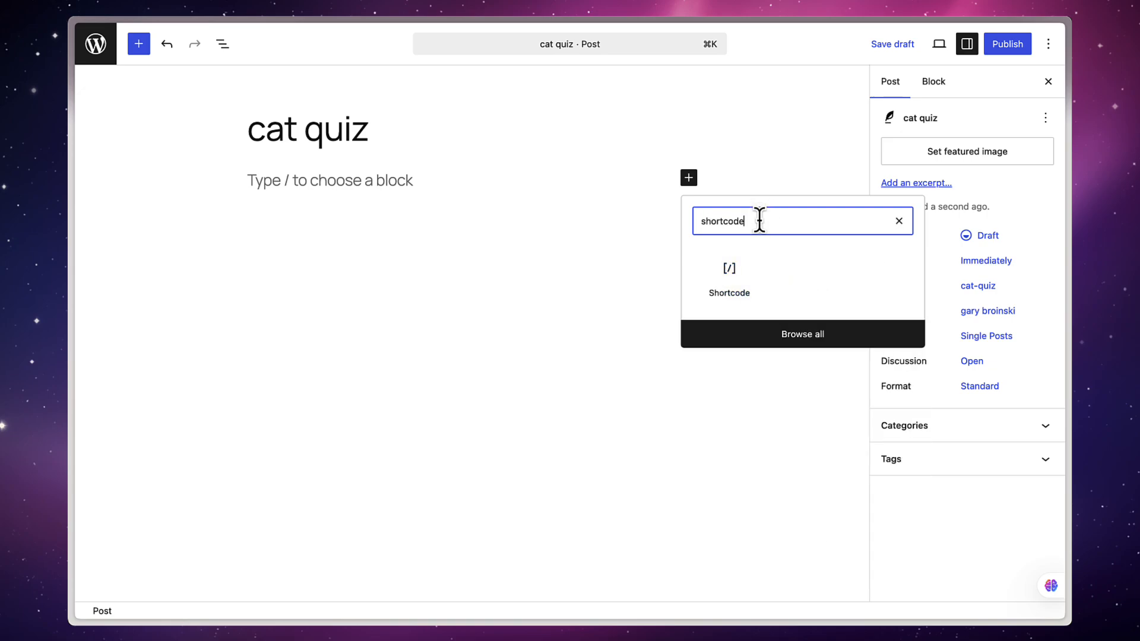
{"action": "left_click", "coordinate": [730, 284]}
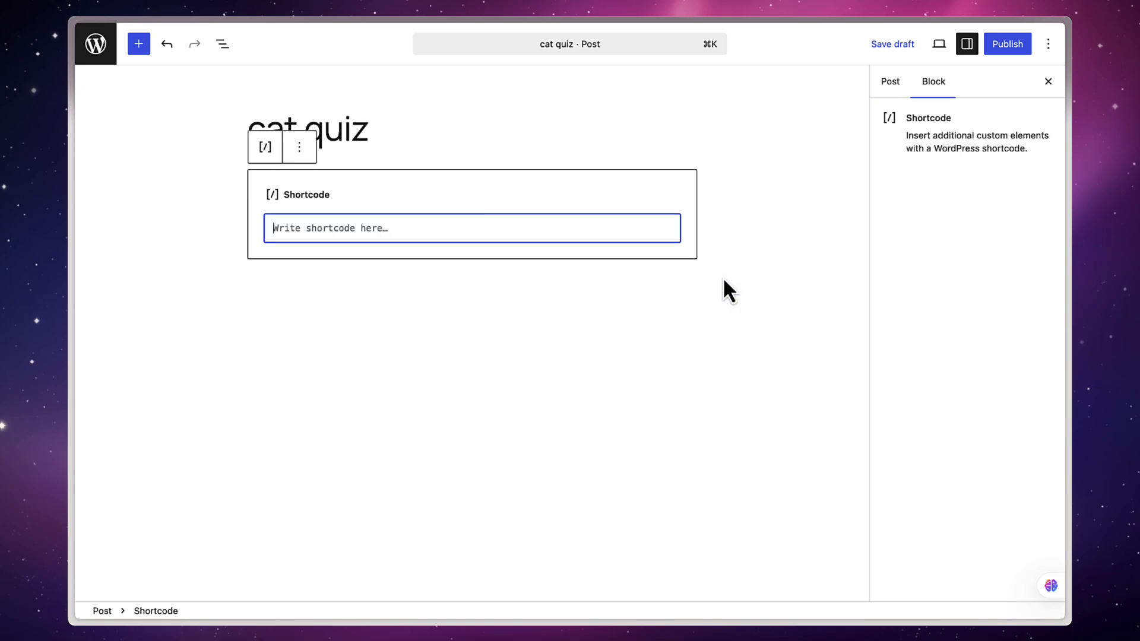
{"action": "type", "text": "[ays_quiz id='2']"}
Publish the "cat quiz" post and leave the editor for the posts list
{"action": "left_click", "coordinate": [1008, 51]}
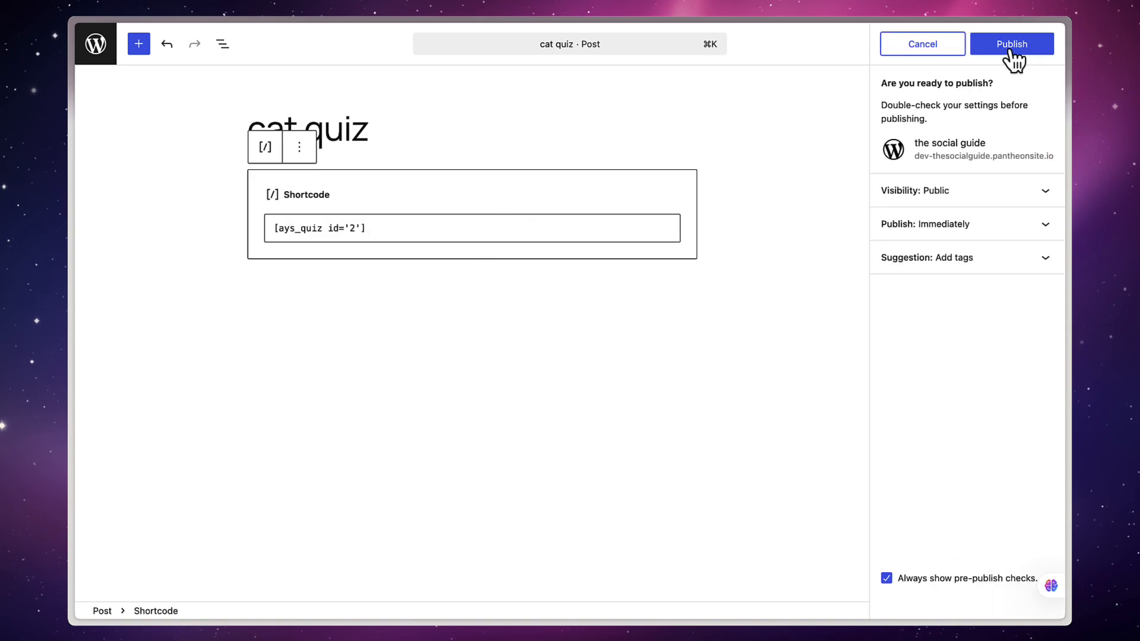
{"action": "left_click", "coordinate": [1009, 50]}
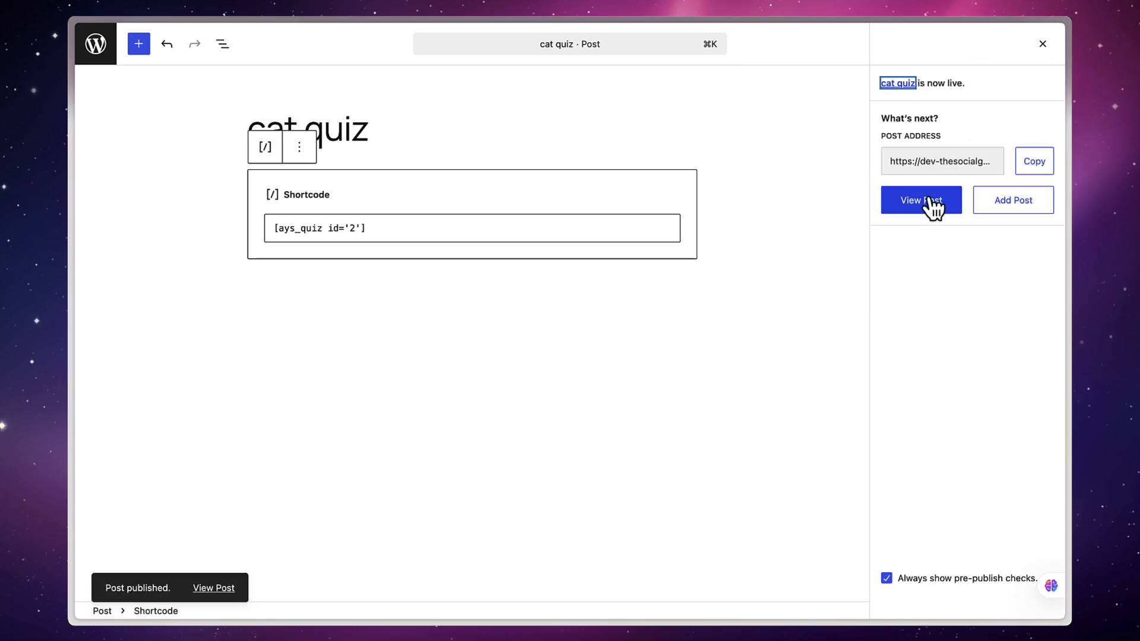
{"action": "left_click", "coordinate": [100, 47]}
Visit the live site and review the embedded quiz in the "cat quiz" post on the blog page
{"action": "mouse_move", "coordinate": [151, 39]}
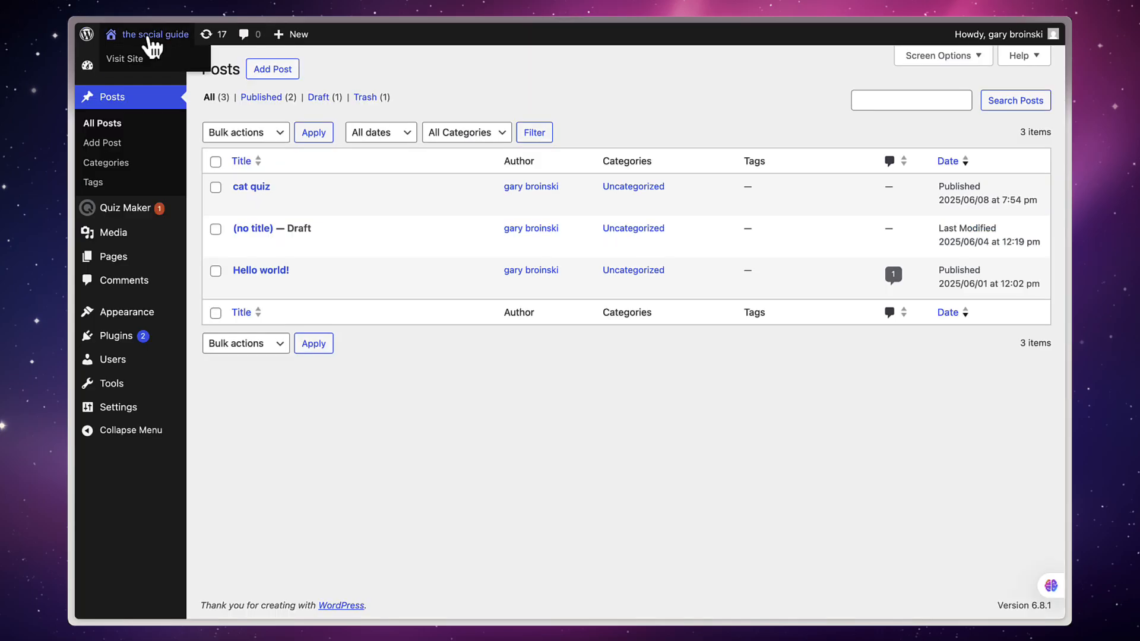
{"action": "left_click", "coordinate": [133, 59]}
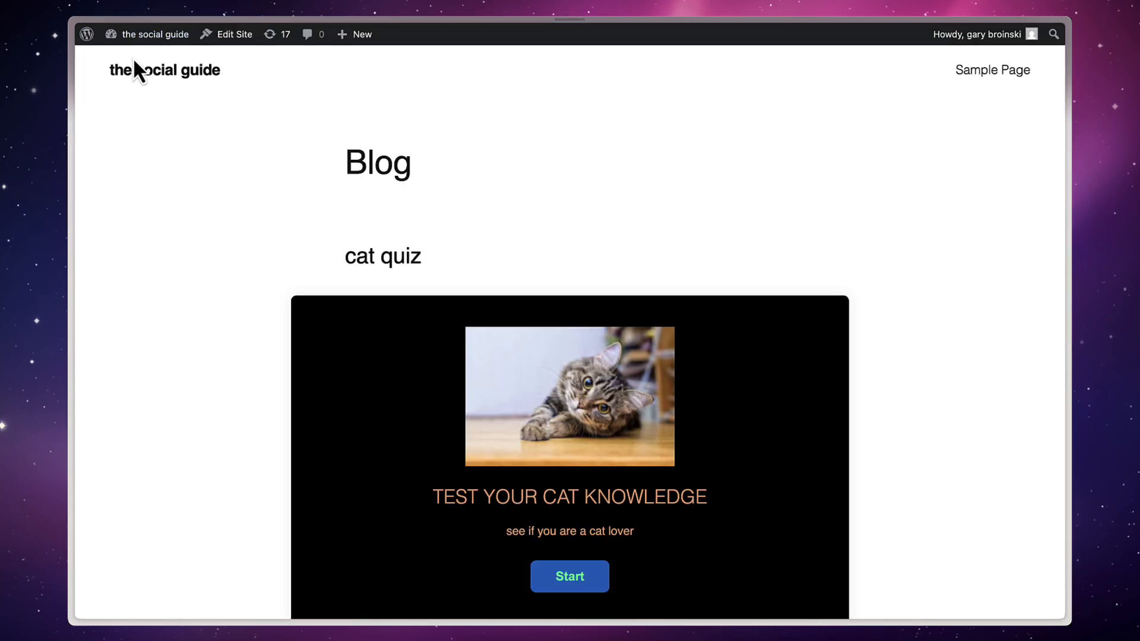
{"action": "scroll", "coordinate": [502, 207], "scroll_direction": "down", "scroll_amount": 3}
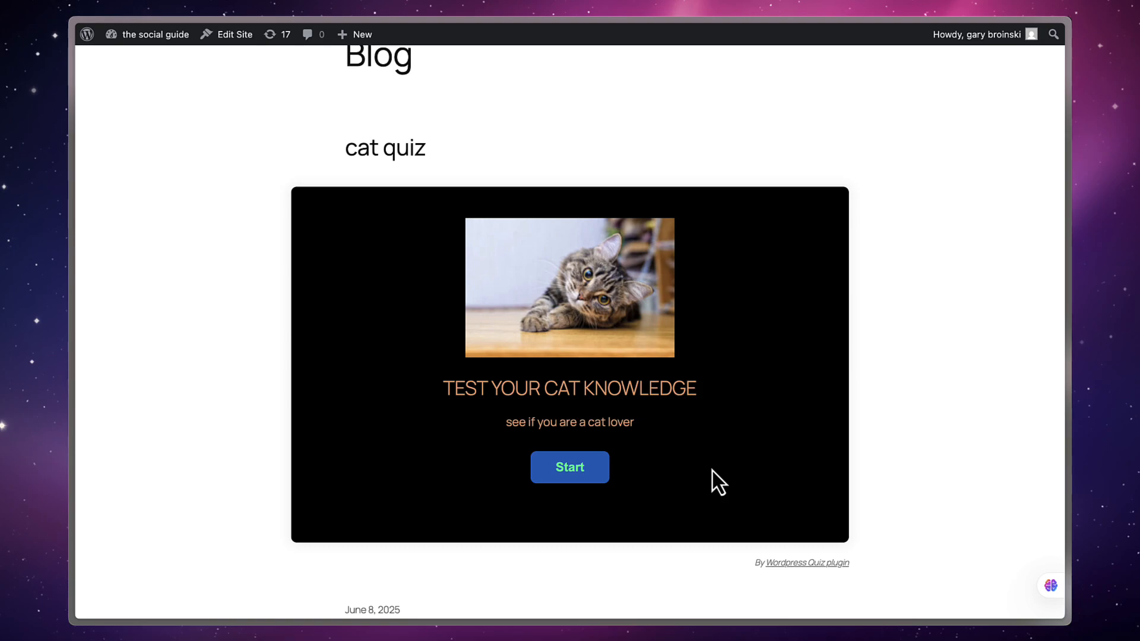
{"action": "scroll", "coordinate": [712, 471], "scroll_direction": "down", "scroll_amount": 5}
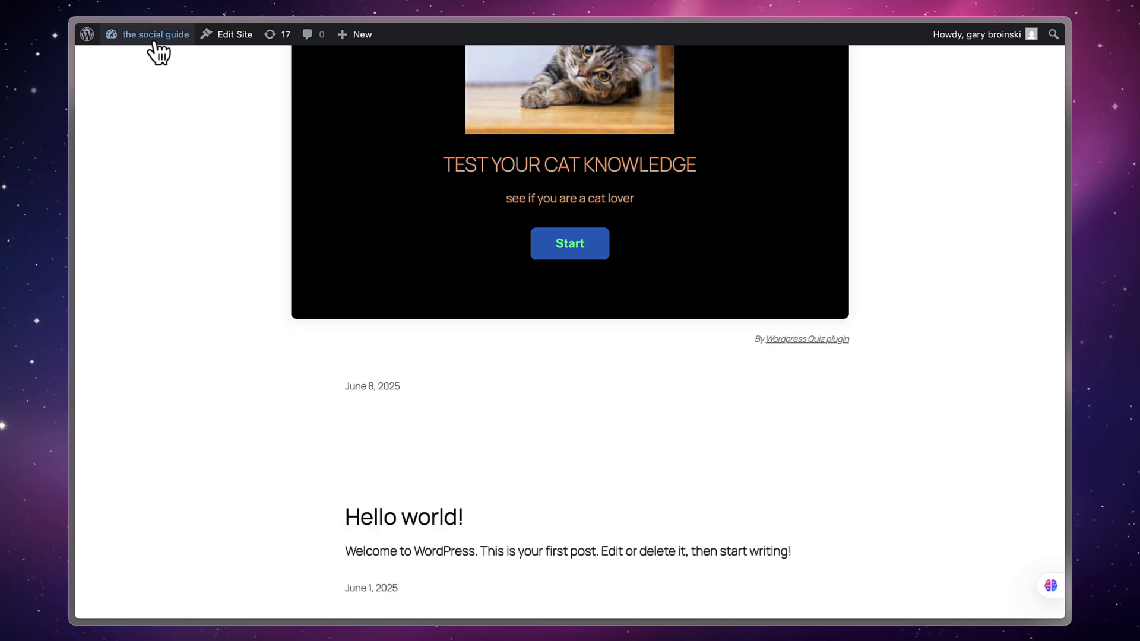
Go back to the site's dashboard and open the upload form for adding a plugin from a .zip file
{"action": "mouse_move", "coordinate": [148, 37]}
{"action": "left_click", "coordinate": [142, 70]}
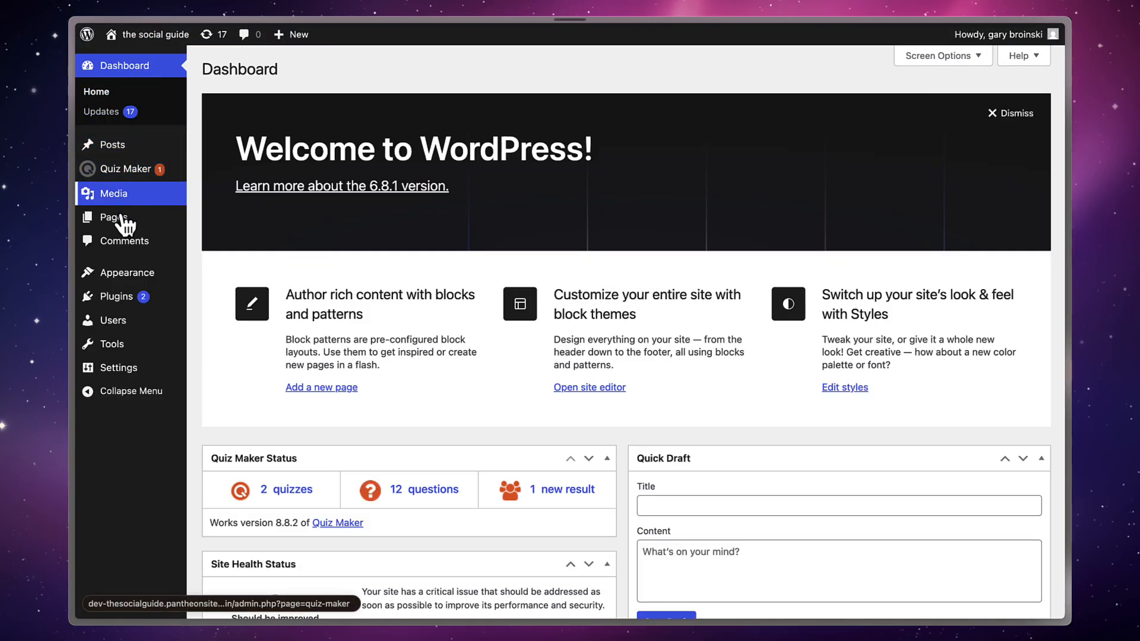
{"action": "mouse_move", "coordinate": [116, 306]}
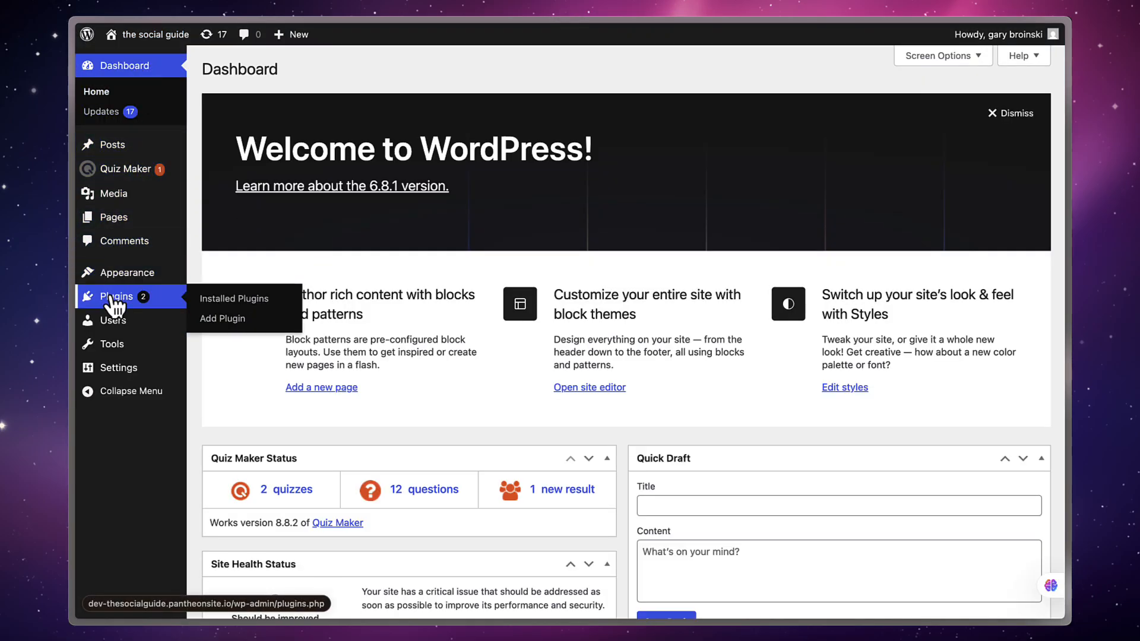
{"action": "left_click", "coordinate": [238, 320]}
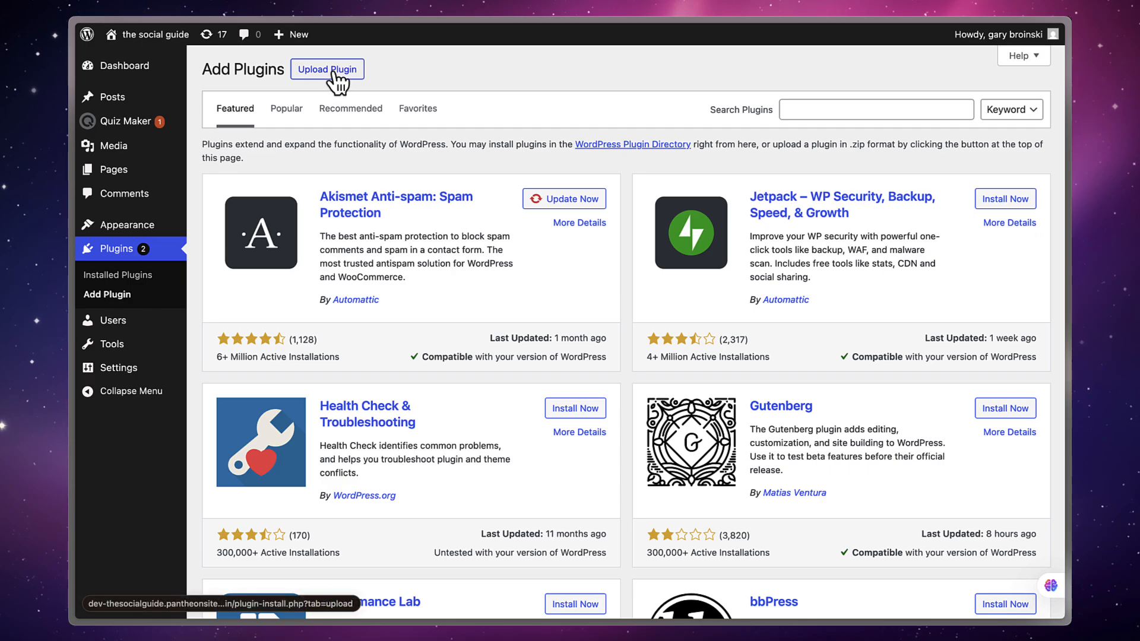
{"action": "left_click", "coordinate": [337, 77]}
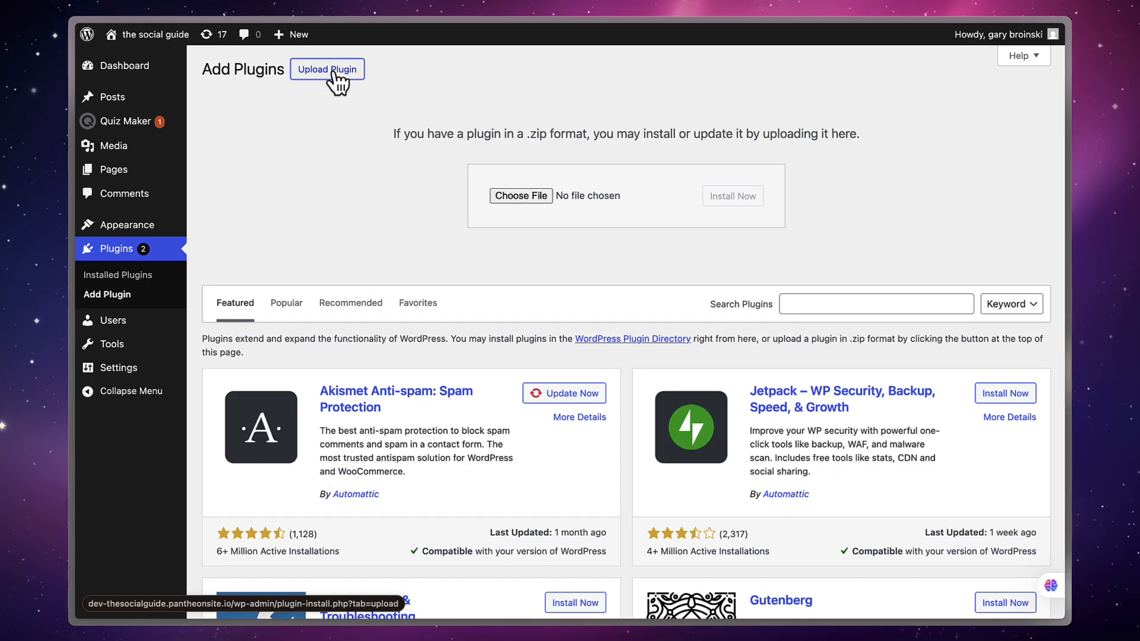
Choose quiz-maker-user-dashboard-master (4).zip from Downloads as the plugin file to upload
{"action": "left_click", "coordinate": [543, 195]}
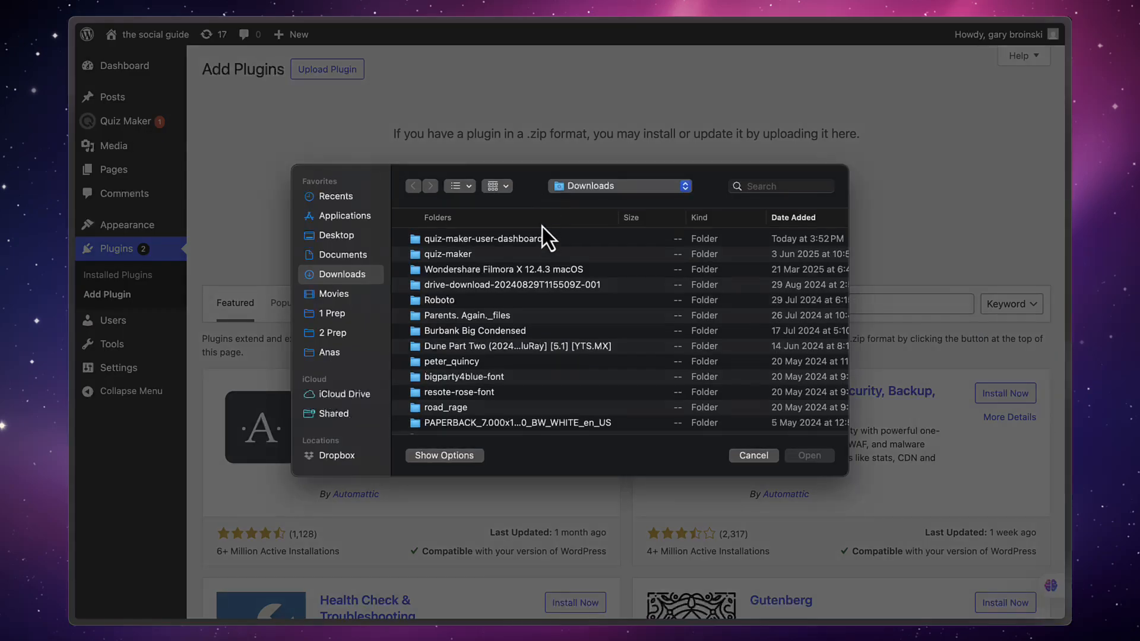
{"action": "left_click", "coordinate": [518, 341]}
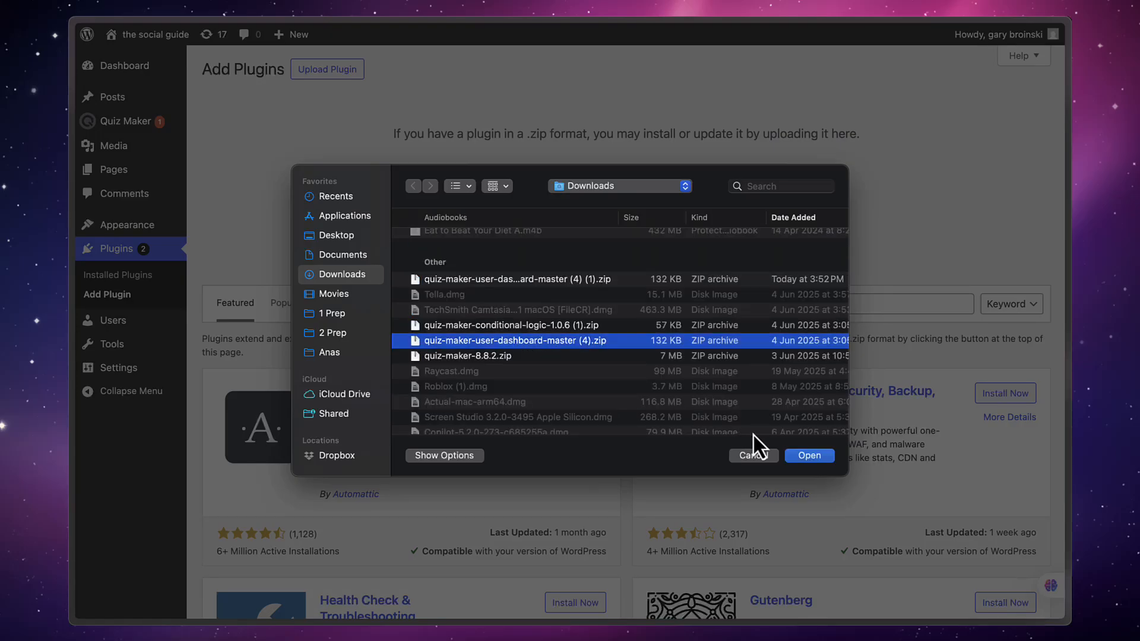
{"action": "left_click", "coordinate": [808, 455]}
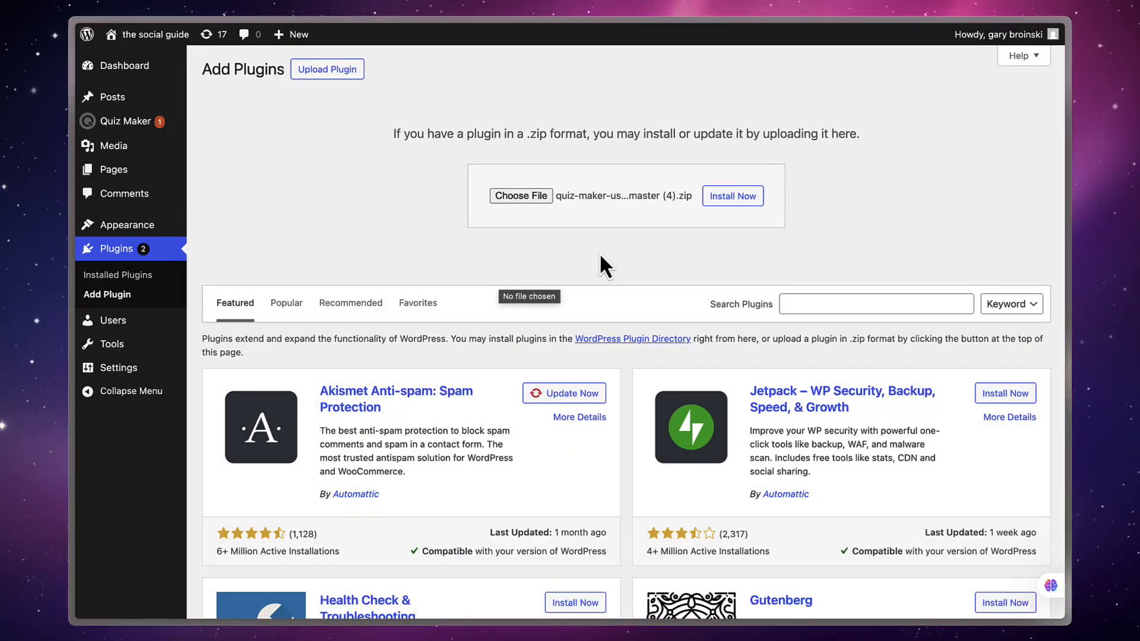
Open the AYS Pro User Dashboard Addon page from the Google search results and review its Business and Developer plans
{"action": "left_click", "coordinate": [141, 209]}
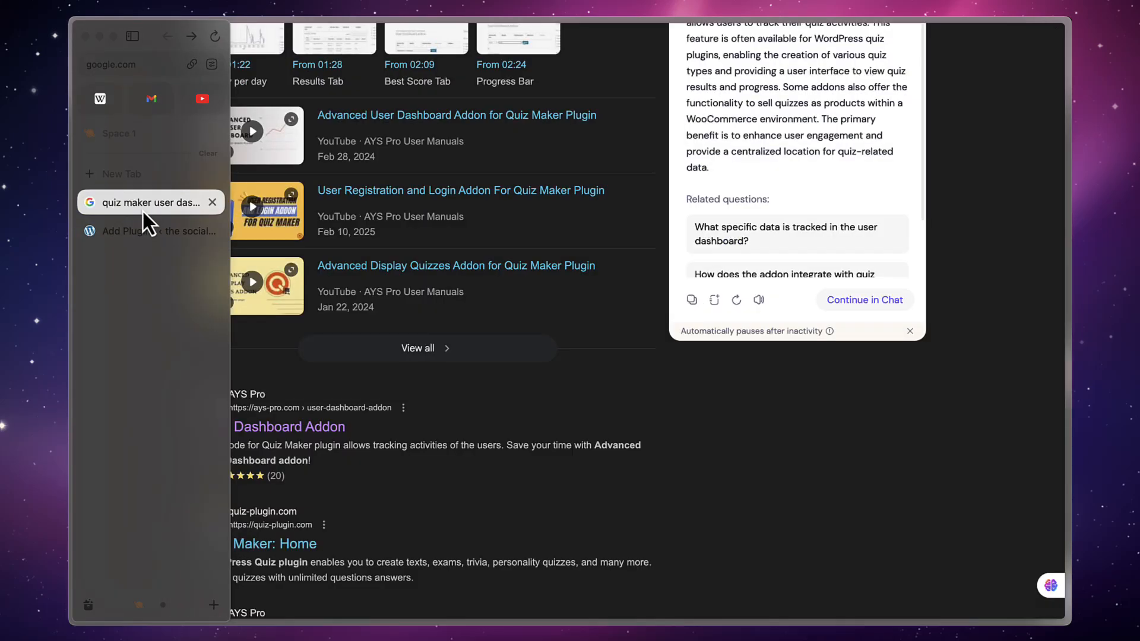
{"action": "scroll", "coordinate": [409, 384], "scroll_direction": "up", "scroll_amount": 5}
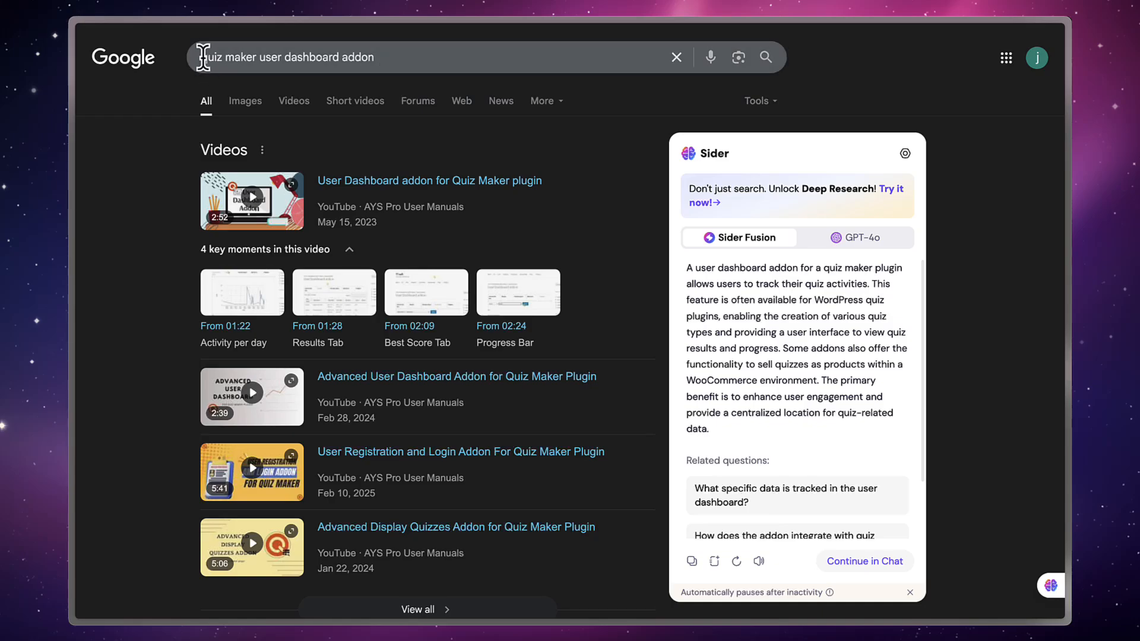
{"action": "scroll", "coordinate": [389, 60], "scroll_direction": "down", "scroll_amount": 5}
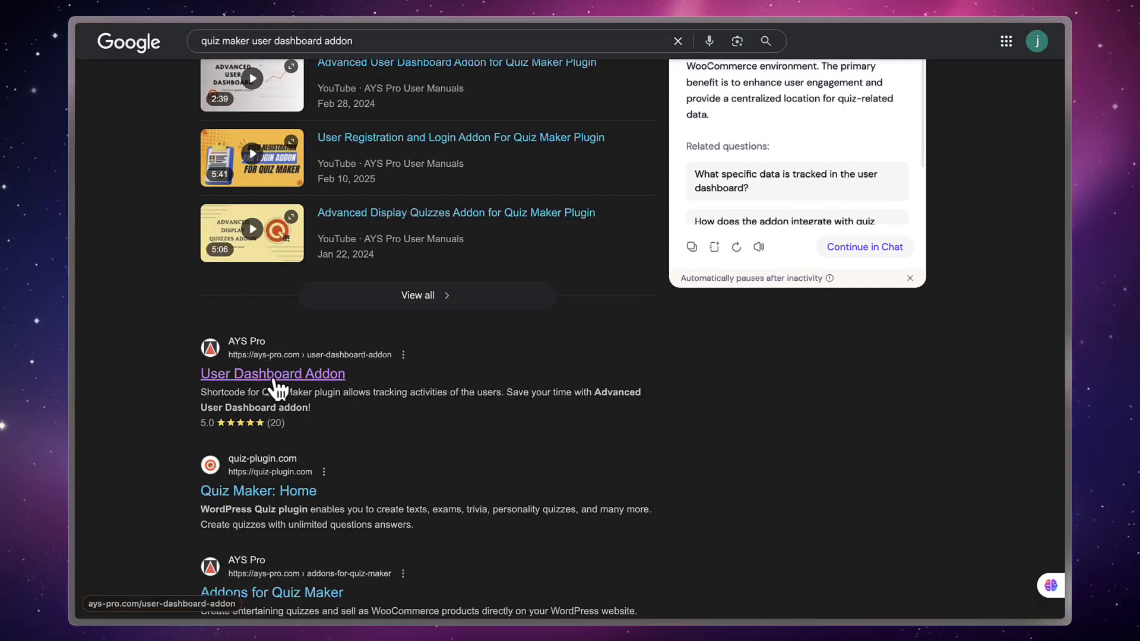
{"action": "left_click", "coordinate": [274, 379]}
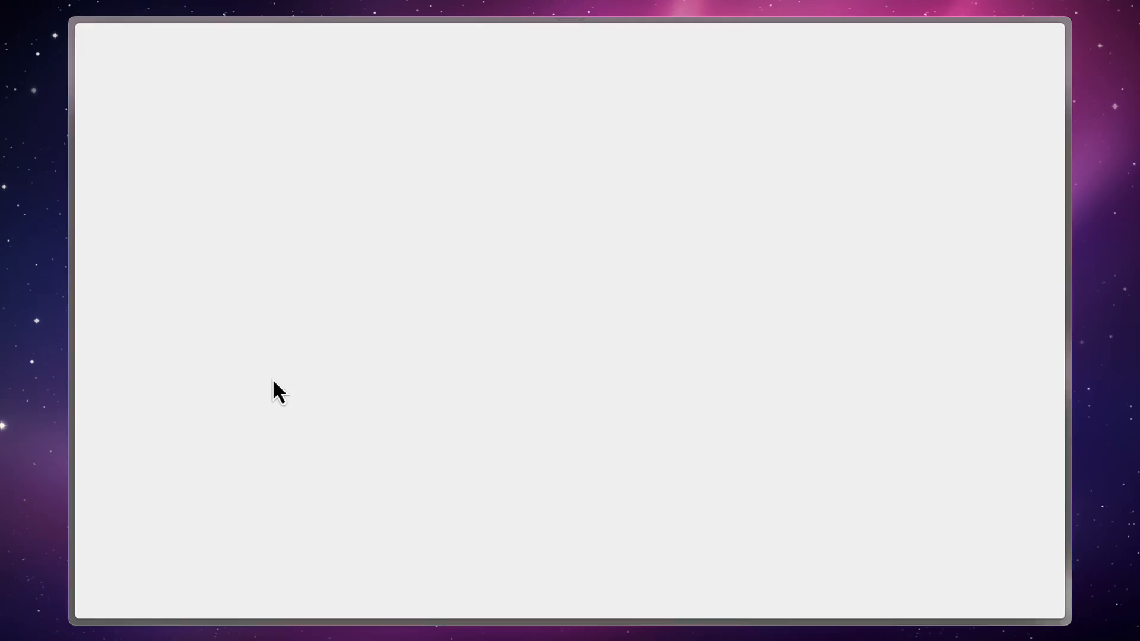
{"action": "scroll", "coordinate": [489, 384], "scroll_direction": "down", "scroll_amount": 2}
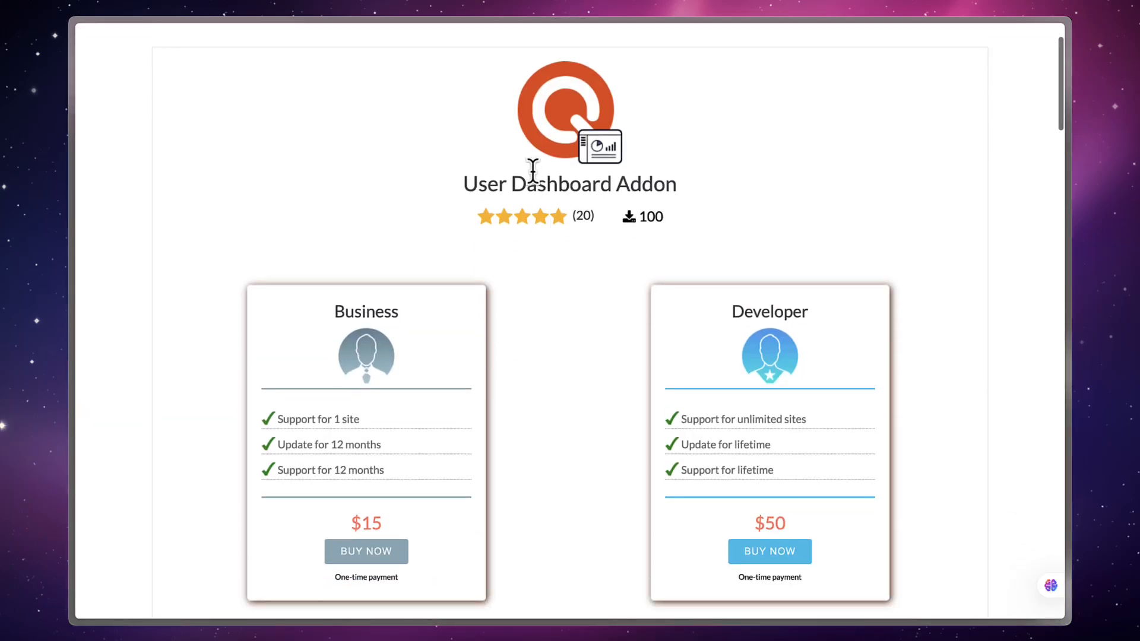
{"action": "scroll", "coordinate": [542, 321], "scroll_direction": "down", "scroll_amount": 1}
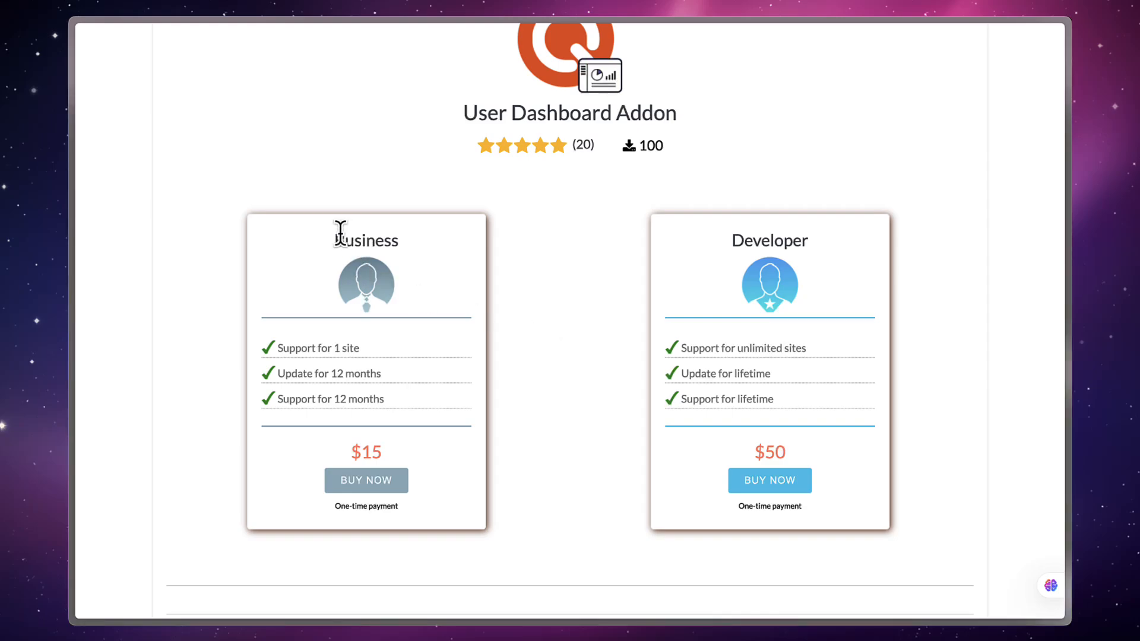
{"action": "left_click_drag", "start_coordinate": [333, 239], "coordinate": [376, 240]}
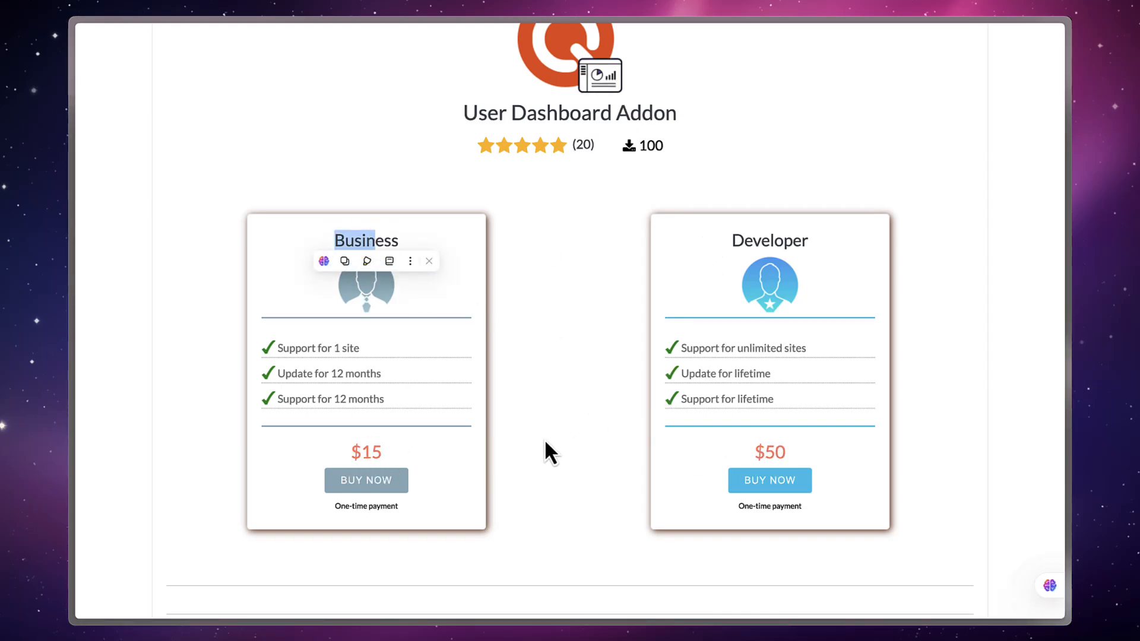
{"action": "left_click", "coordinate": [580, 340]}
Return to the site's Add Plugins page, then install and activate the chosen user dashboard addon
{"action": "mouse_move", "coordinate": [72, 232]}
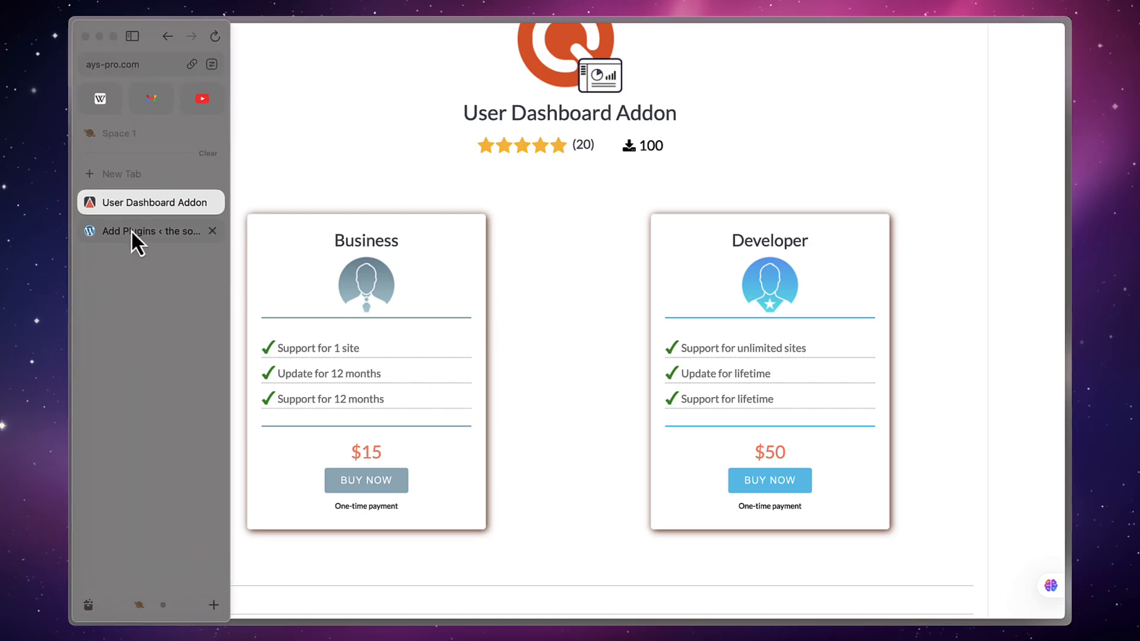
{"action": "left_click", "coordinate": [132, 232]}
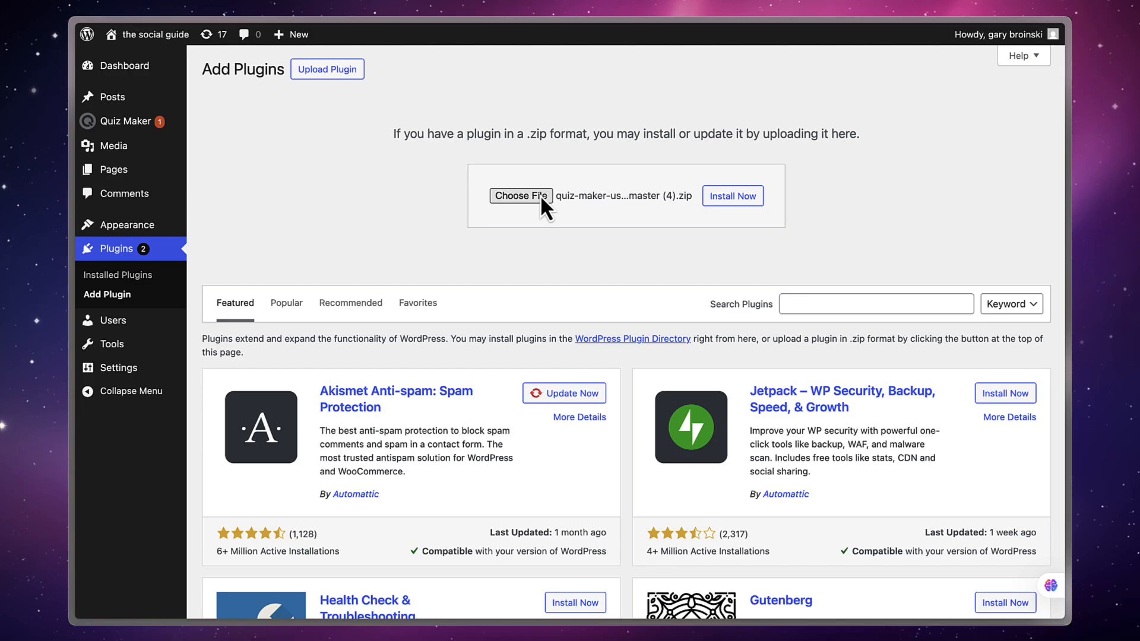
{"action": "left_click", "coordinate": [742, 196]}
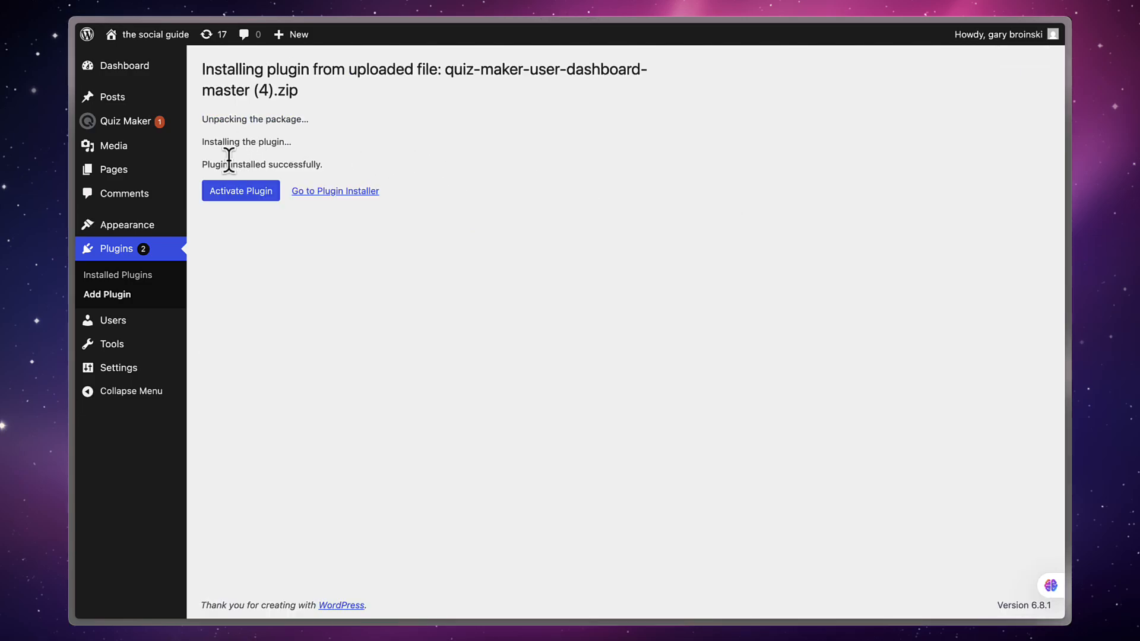
{"action": "left_click", "coordinate": [242, 193]}
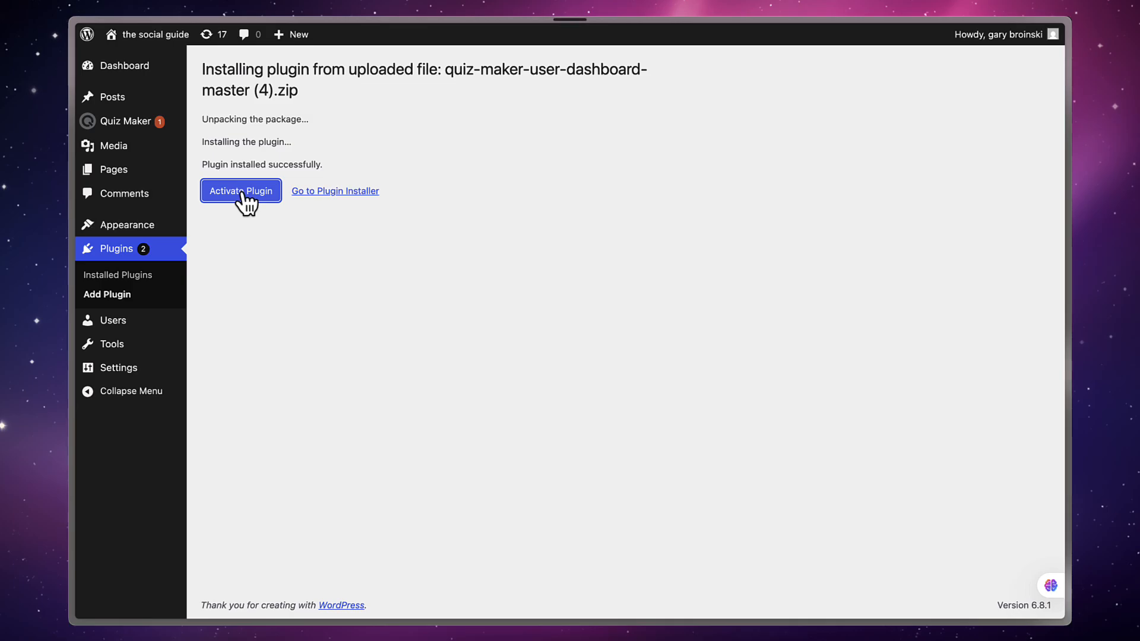
Open the settings of the Quiz Maker Add-on - Advanced user dashboard and copy its shortcode from the Advanced User Dashboard Settings section
{"action": "scroll", "coordinate": [340, 445], "scroll_direction": "down", "scroll_amount": 2}
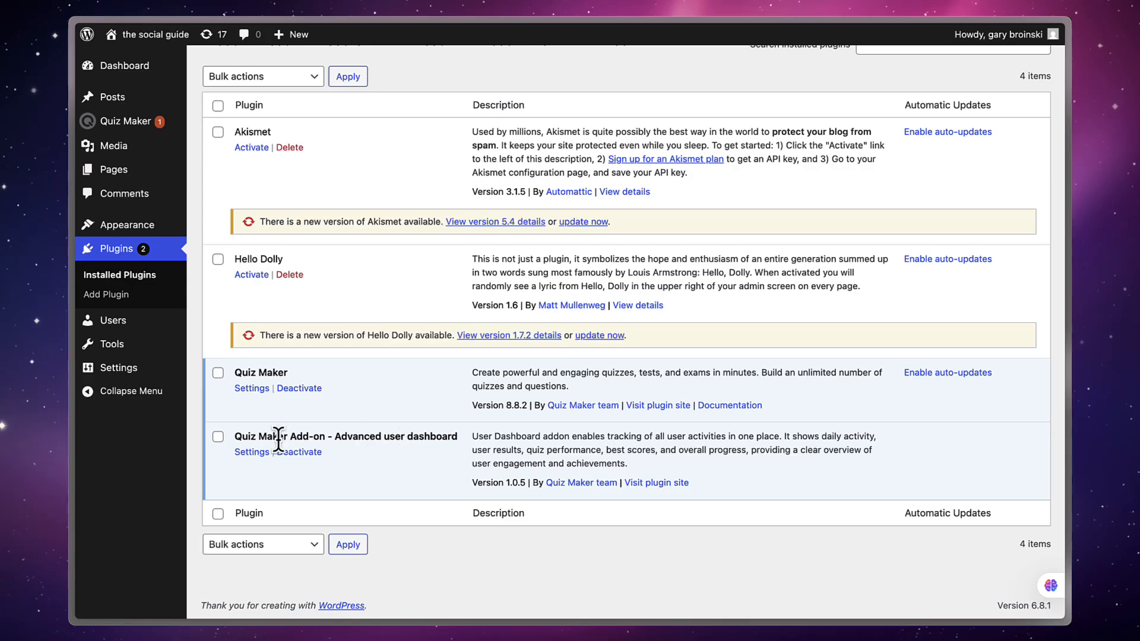
{"action": "left_click", "coordinate": [249, 453]}
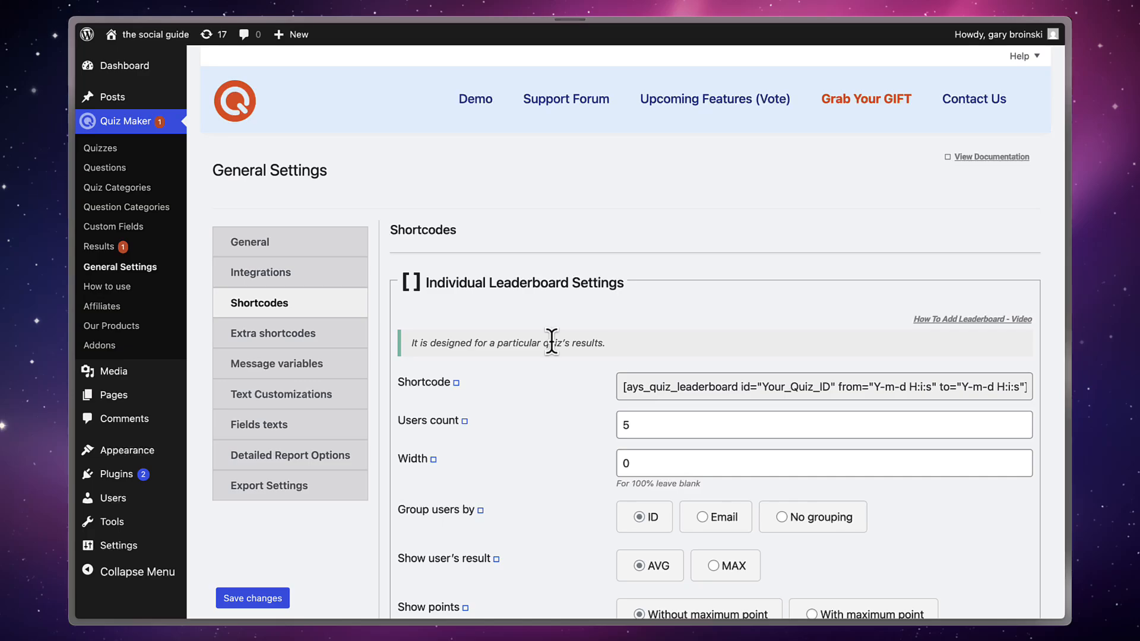
{"action": "scroll", "coordinate": [591, 433], "scroll_direction": "down", "scroll_amount": 20}
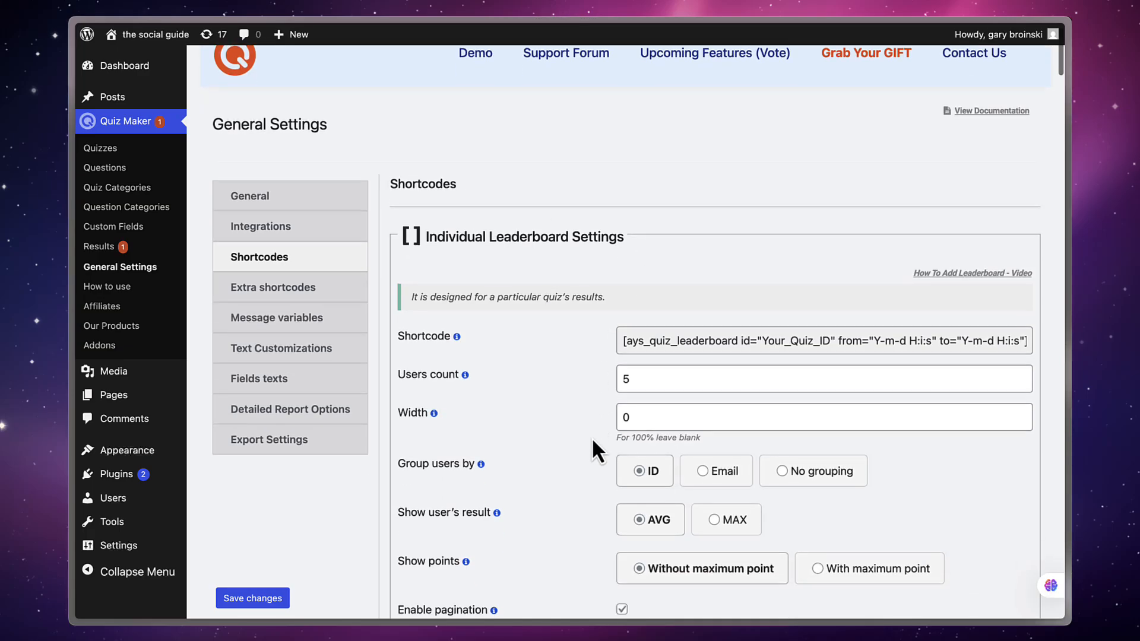
{"action": "scroll", "coordinate": [593, 450], "scroll_direction": "down", "scroll_amount": 20}
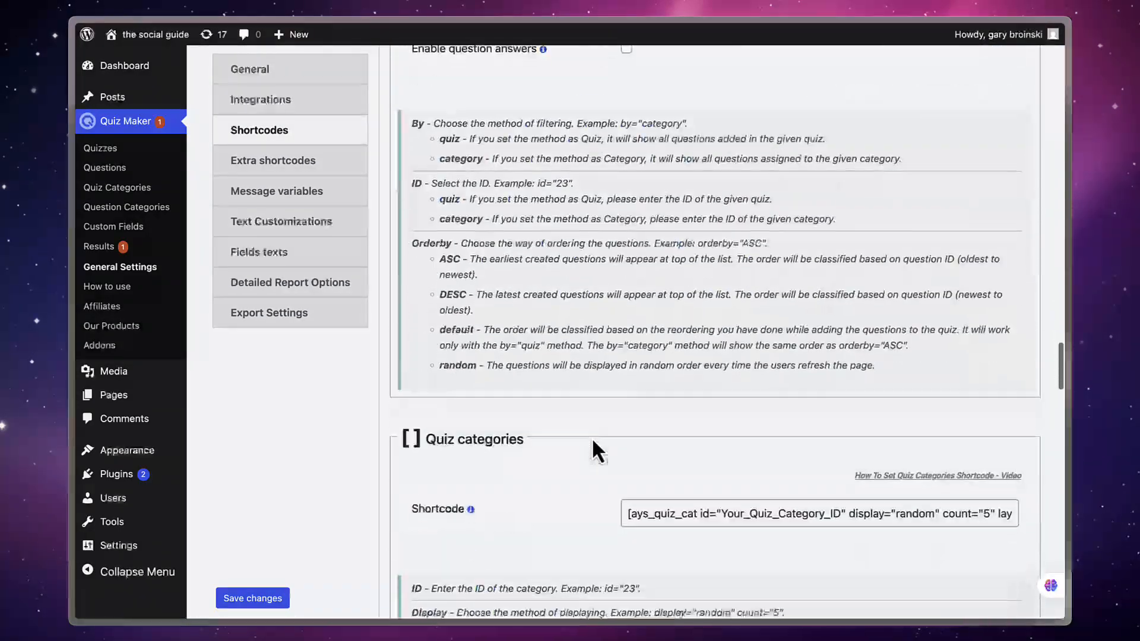
{"action": "scroll", "coordinate": [592, 442], "scroll_direction": "down", "scroll_amount": 20}
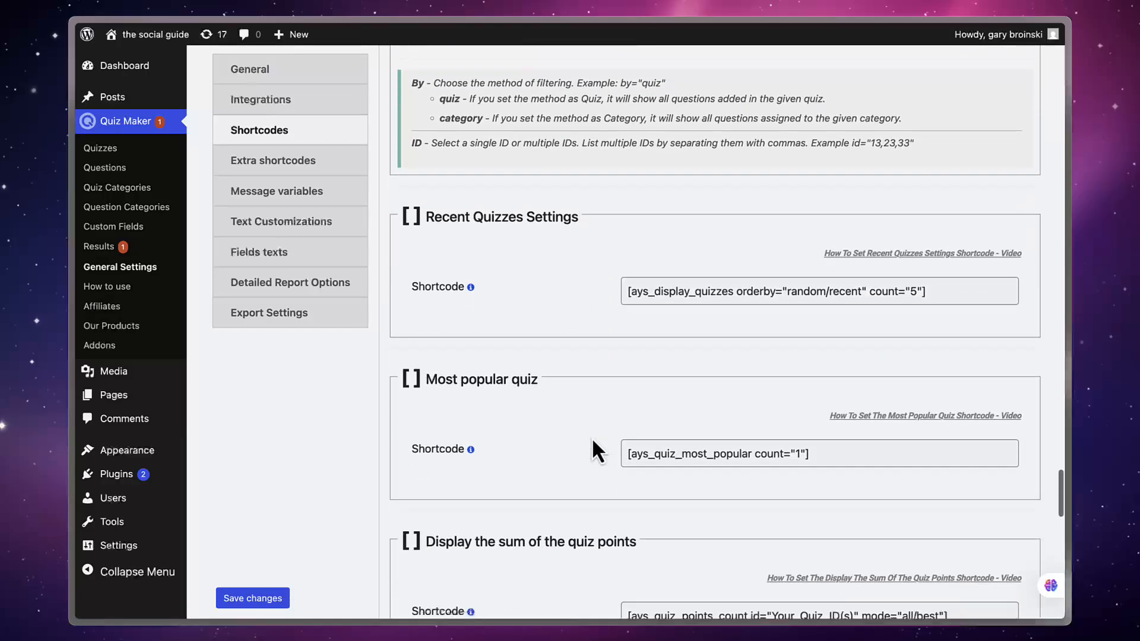
{"action": "scroll", "coordinate": [592, 437], "scroll_direction": "down", "scroll_amount": 3}
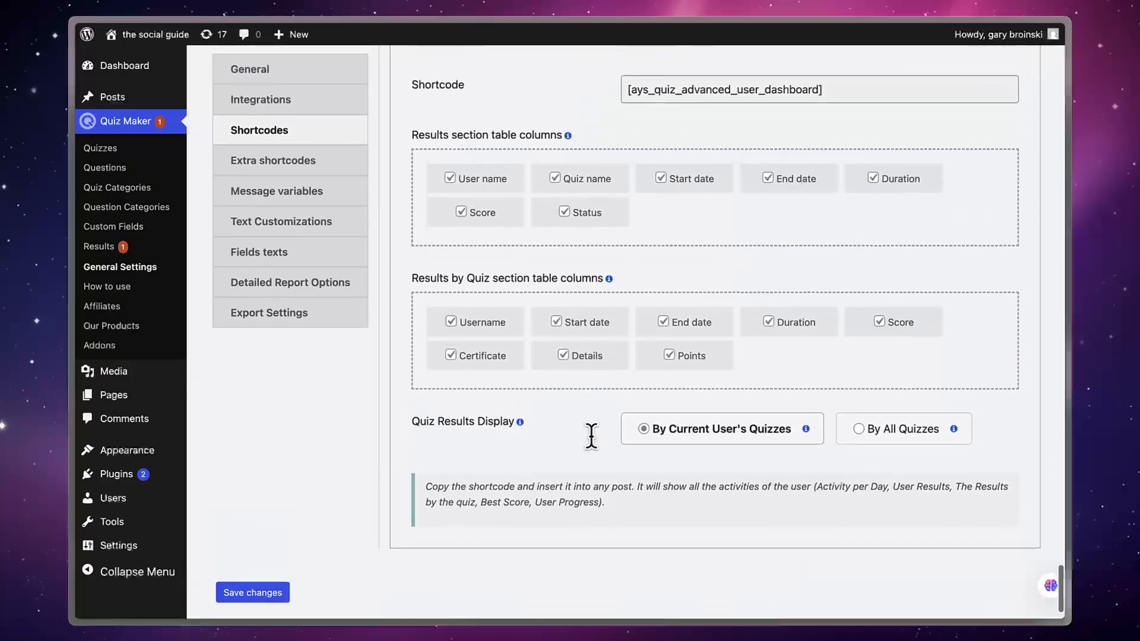
{"action": "scroll", "coordinate": [590, 437], "scroll_direction": "up", "scroll_amount": 4}
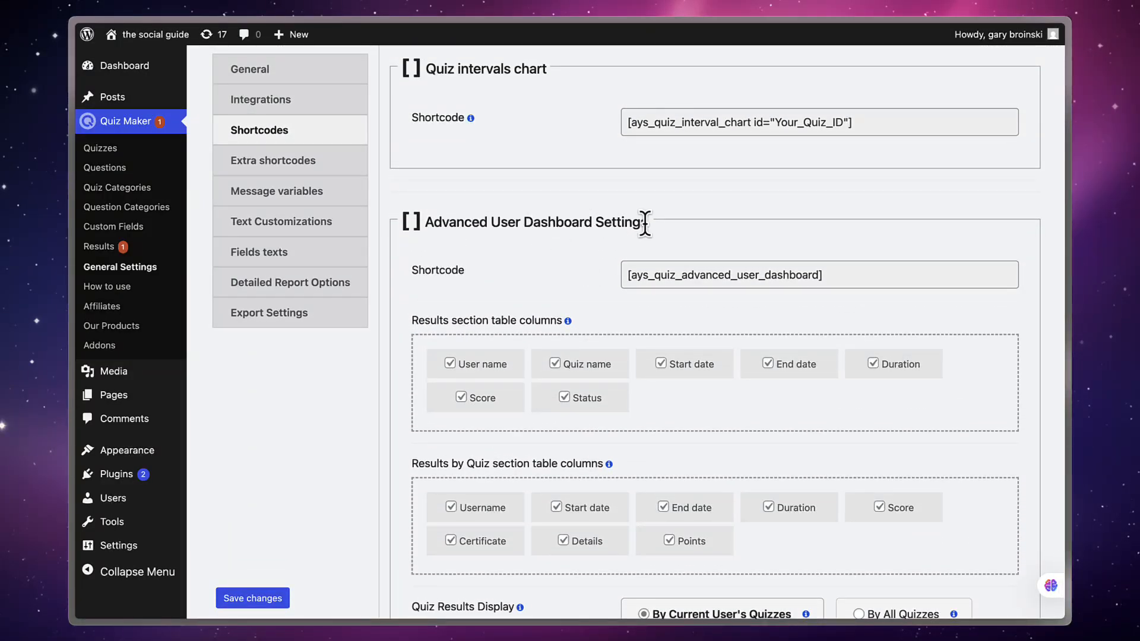
{"action": "left_click_drag", "start_coordinate": [825, 274], "coordinate": [625, 272]}
{"action": "key", "text": "super+c"}
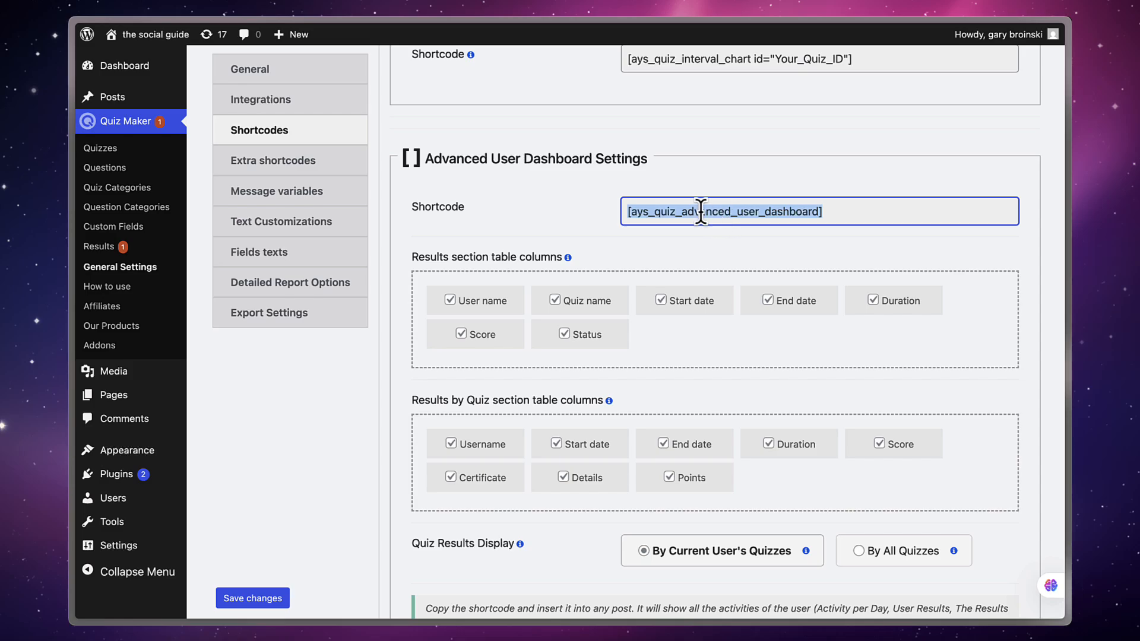
Open the "cat quiz" post for editing from the list of all posts
{"action": "mouse_move", "coordinate": [126, 102]}
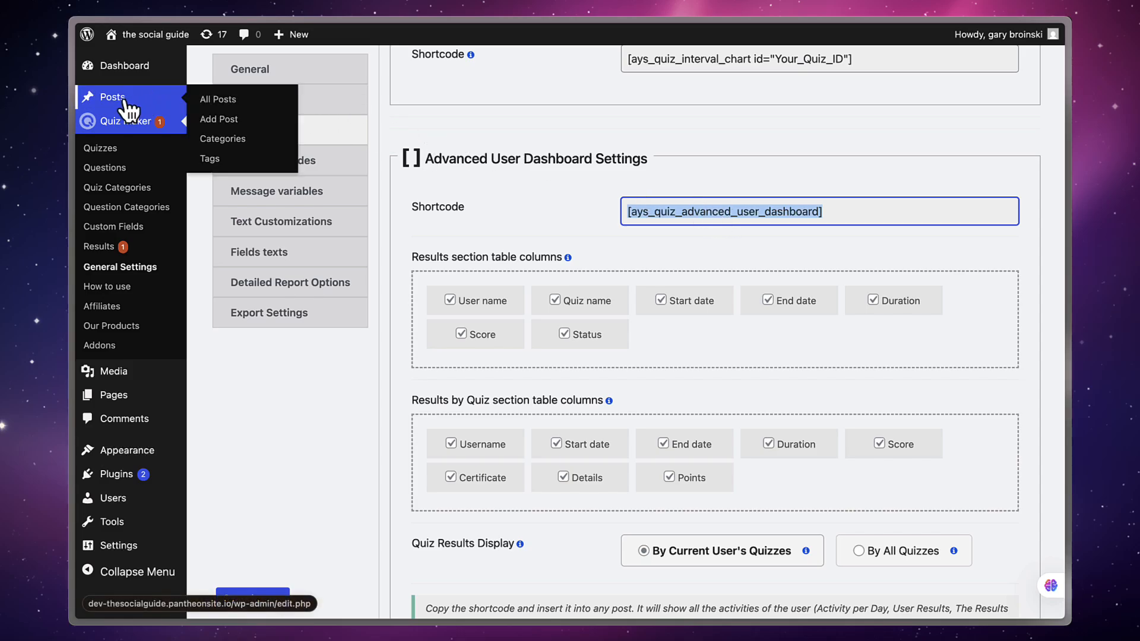
{"action": "left_click", "coordinate": [229, 101]}
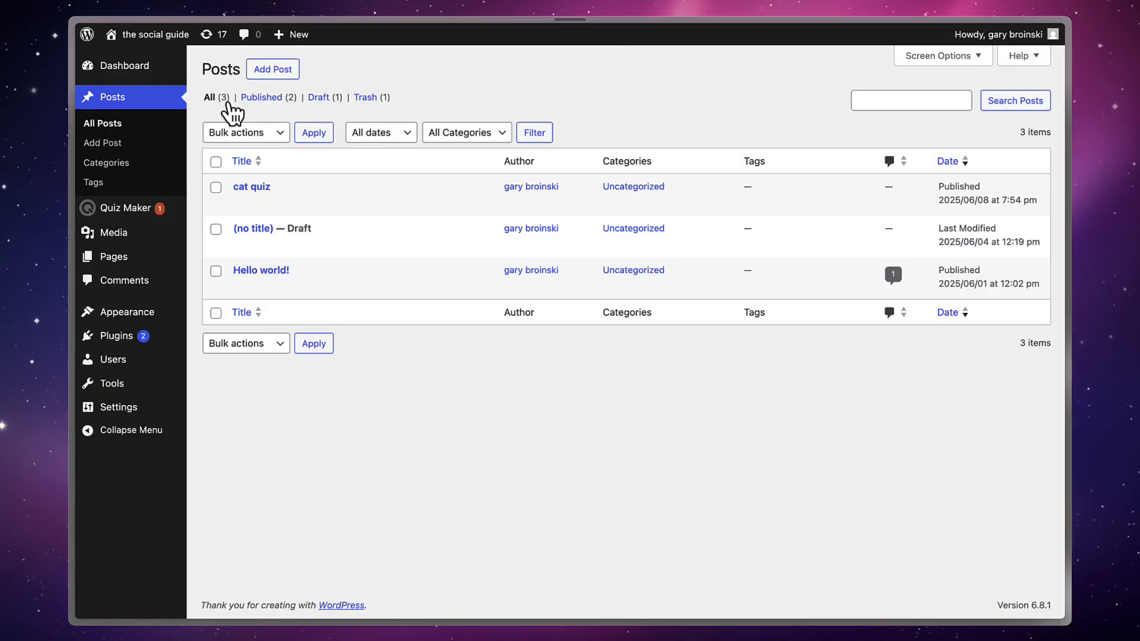
{"action": "left_click", "coordinate": [241, 204]}
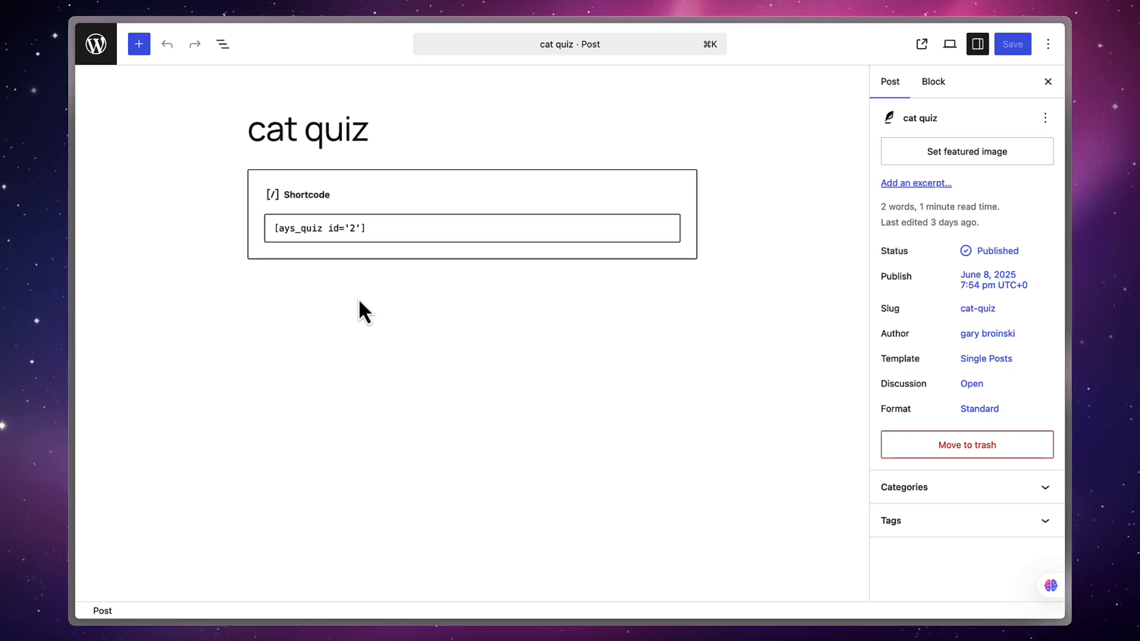
Add a Shortcode block containing [ays_quiz_advanced_user_dashboard] below the existing quiz shortcode and save the post
{"action": "left_click", "coordinate": [359, 300]}
{"action": "left_click", "coordinate": [688, 281]}
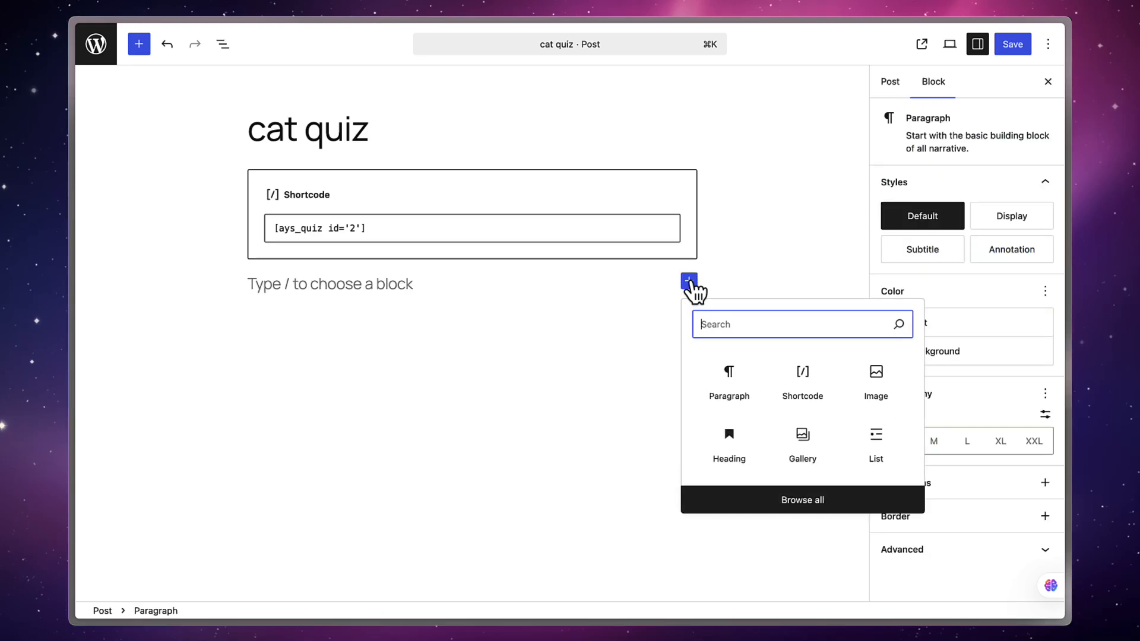
{"action": "left_click", "coordinate": [802, 387]}
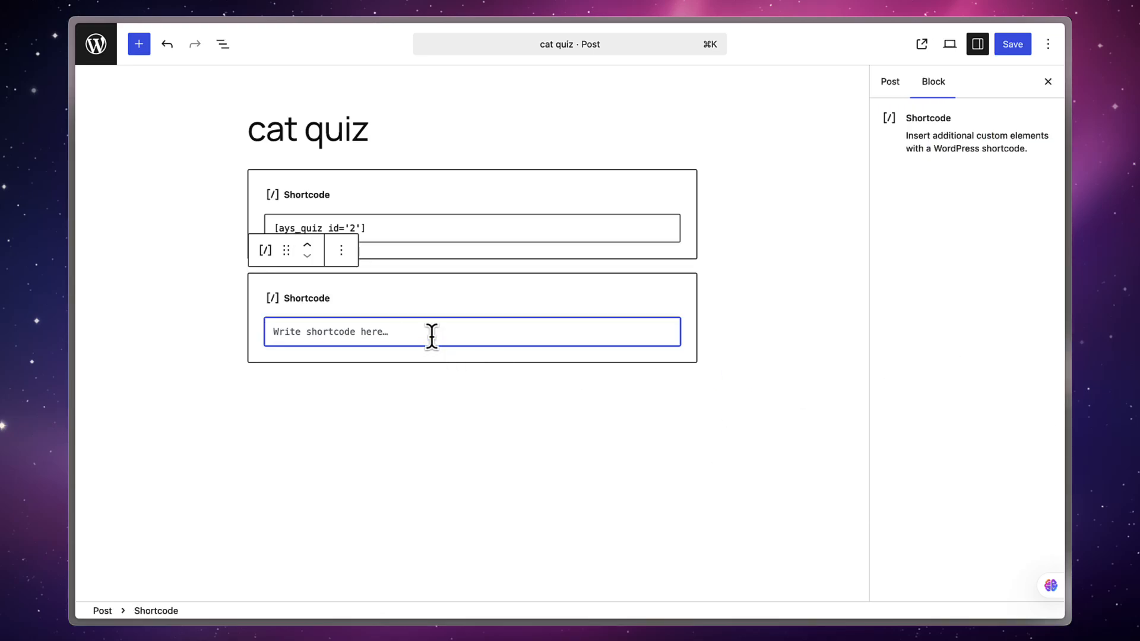
{"action": "key", "text": "super+v"}
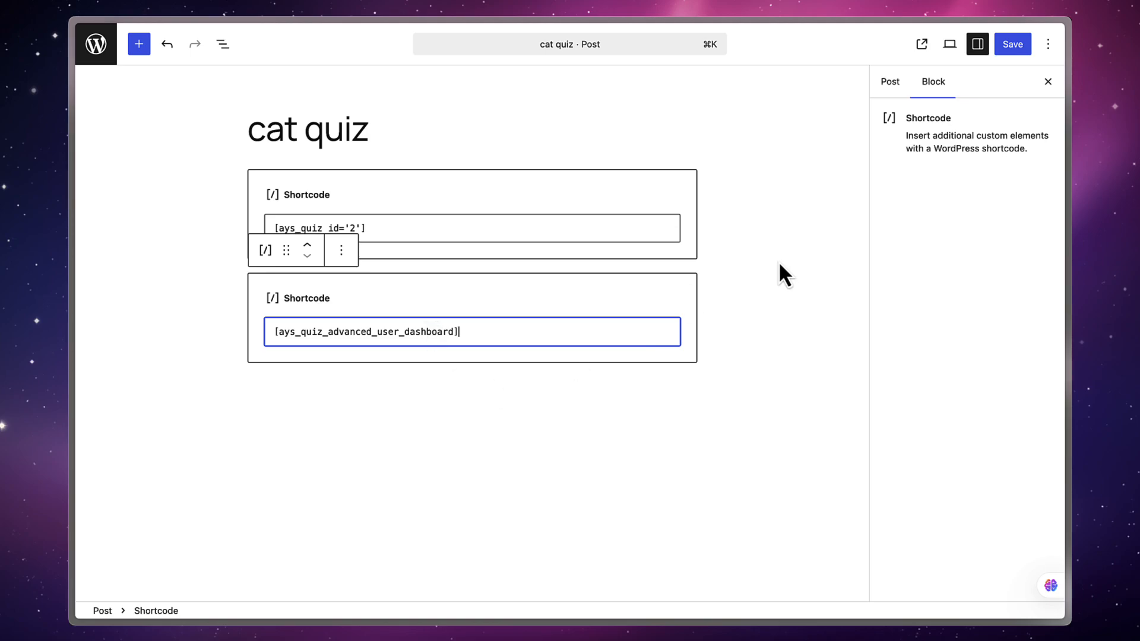
{"action": "left_click", "coordinate": [1011, 45]}
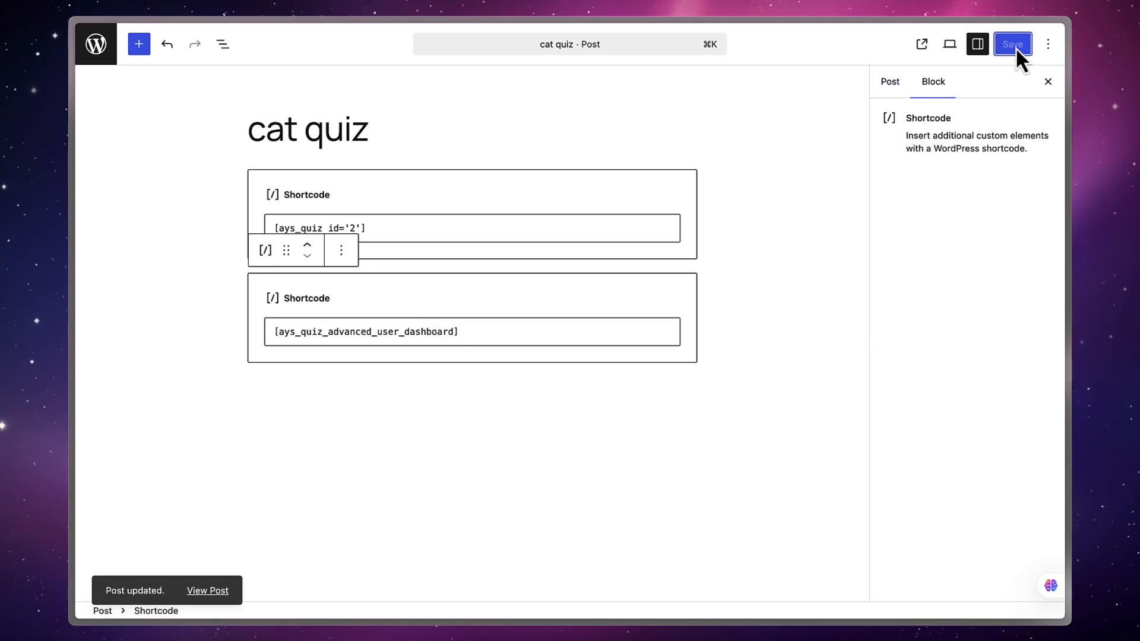
Leave the post editor, visit the live site and view the Activity Per Day chart below the embedded cat quiz
{"action": "left_click", "coordinate": [102, 49]}
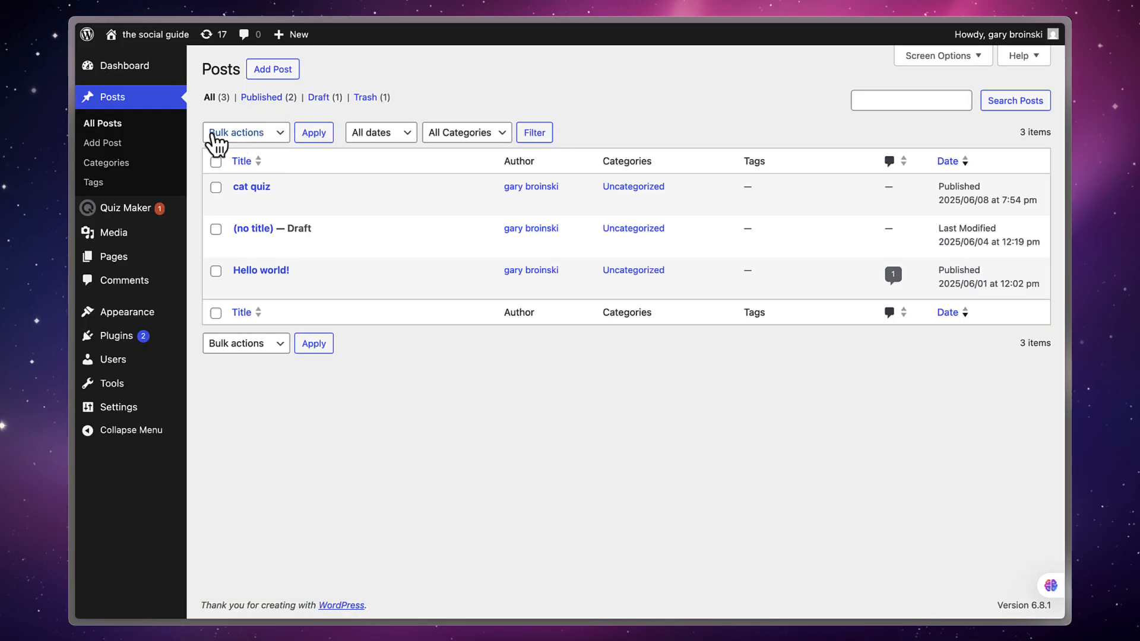
{"action": "left_click", "coordinate": [145, 59]}
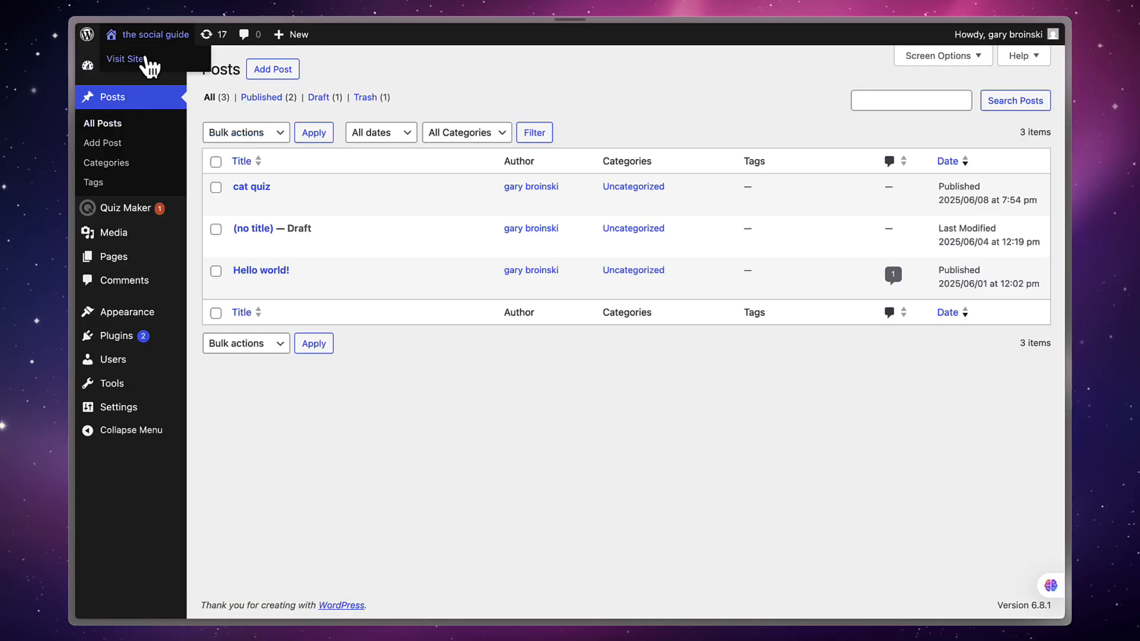
{"action": "scroll", "coordinate": [578, 236], "scroll_direction": "down", "scroll_amount": 6}
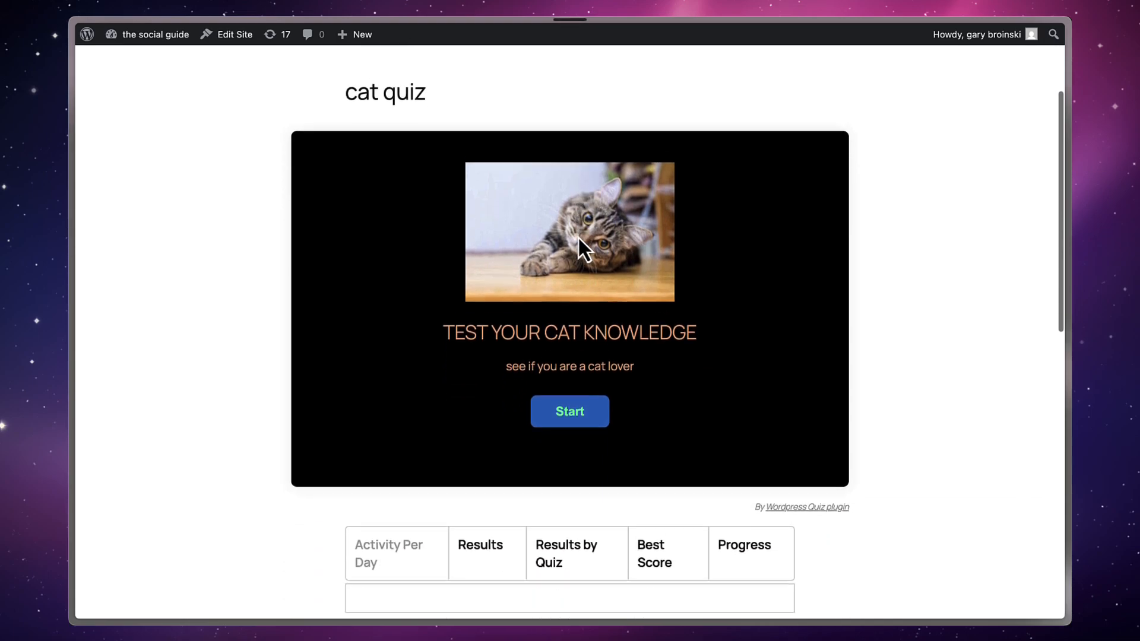
{"action": "scroll", "coordinate": [578, 237], "scroll_direction": "down", "scroll_amount": 2}
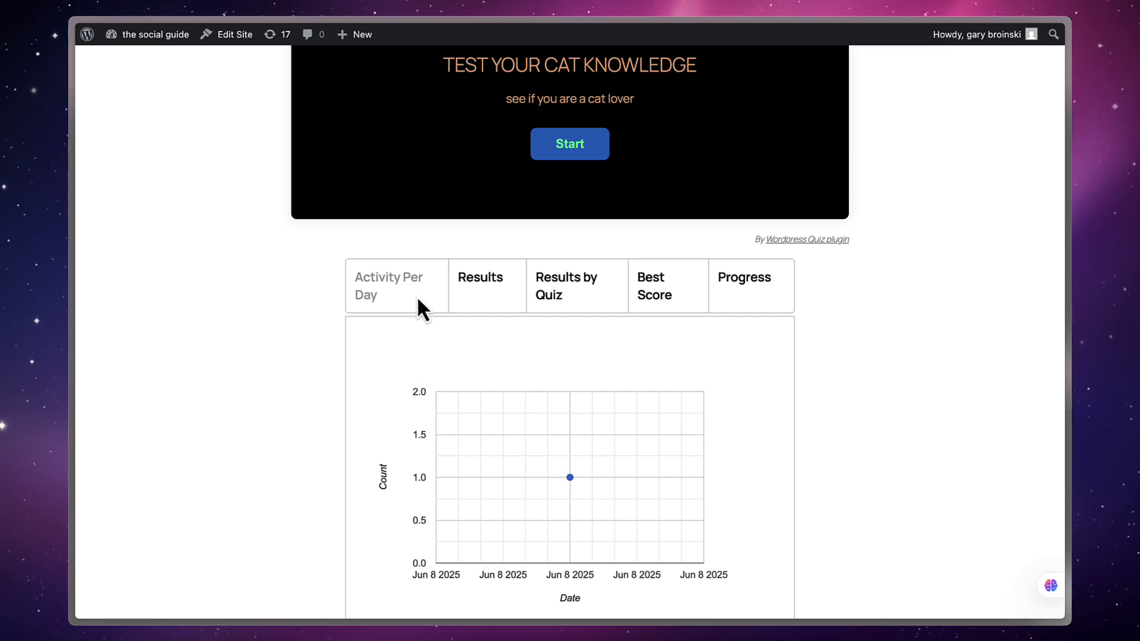
Show the user dashboard's Results section and examine all columns of its table, from user name and quiz name to score and status
{"action": "left_click", "coordinate": [492, 288]}
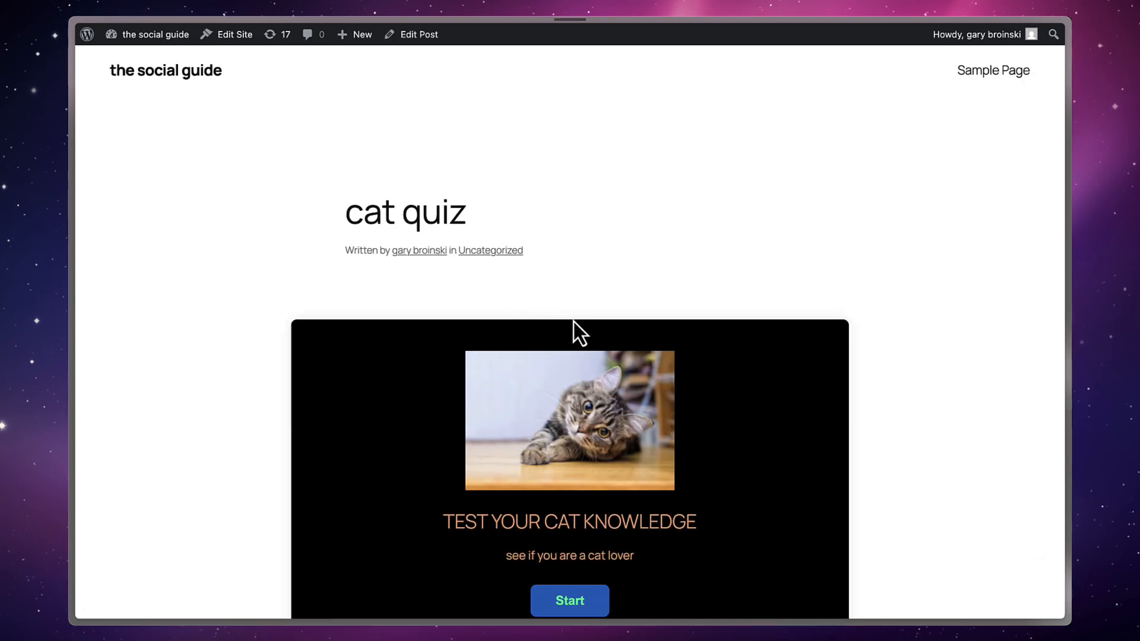
{"action": "scroll", "coordinate": [572, 356], "scroll_direction": "down", "scroll_amount": 4}
{"action": "scroll", "coordinate": [574, 405], "scroll_direction": "down", "scroll_amount": 2}
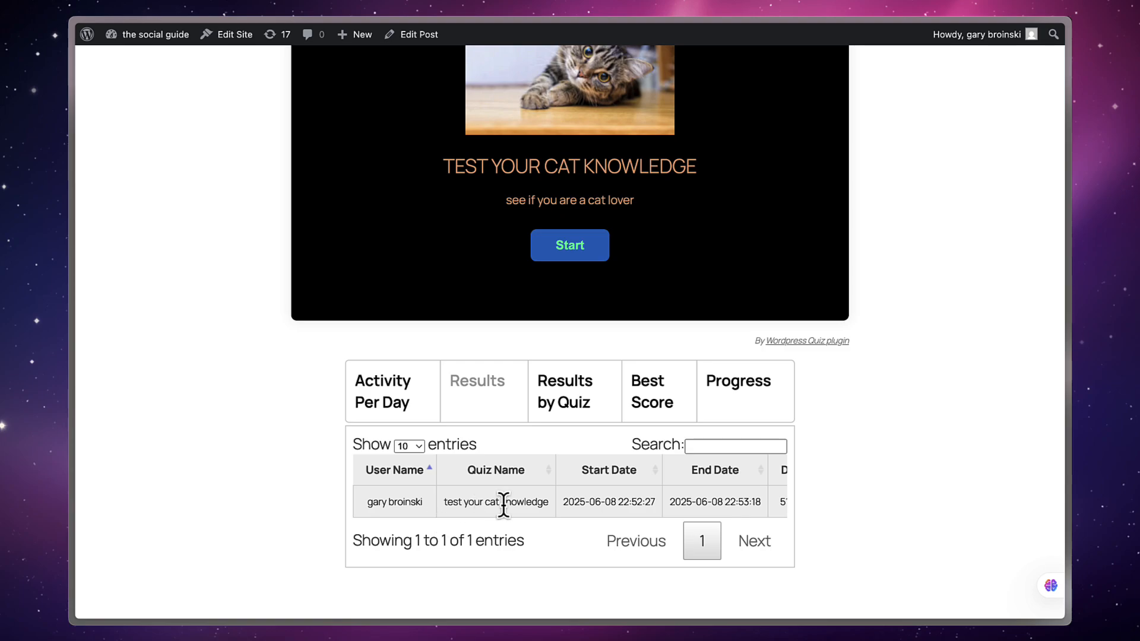
{"action": "scroll", "coordinate": [502, 503], "scroll_direction": "right", "scroll_amount": 3}
{"action": "scroll", "coordinate": [503, 503], "scroll_direction": "right", "scroll_amount": 3}
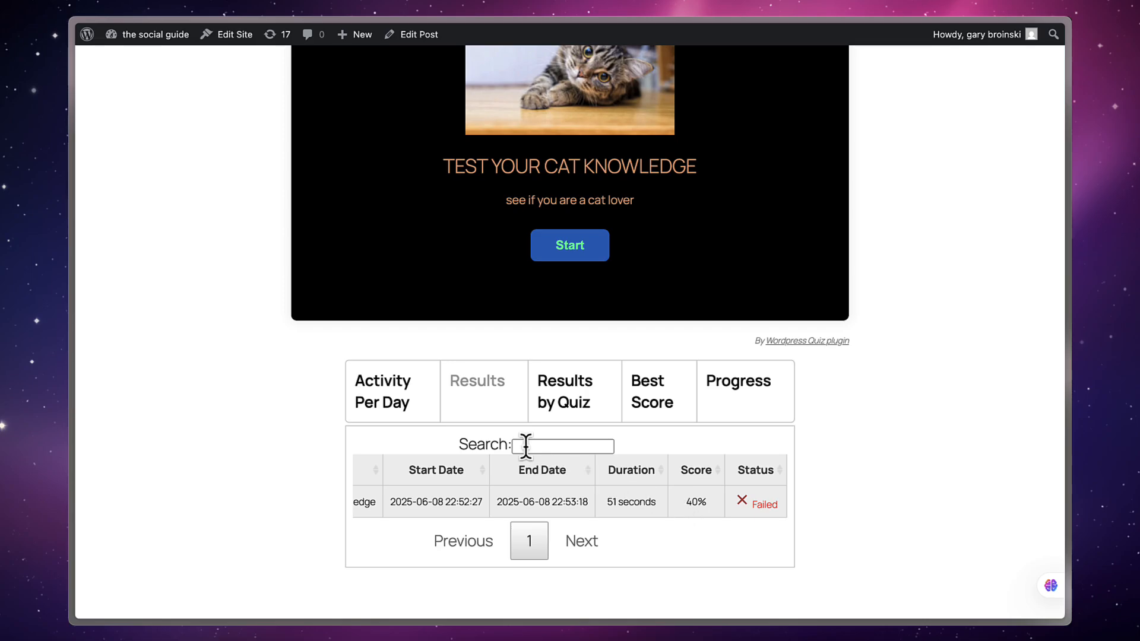
{"action": "scroll", "coordinate": [605, 448], "scroll_direction": "down", "scroll_amount": 3}
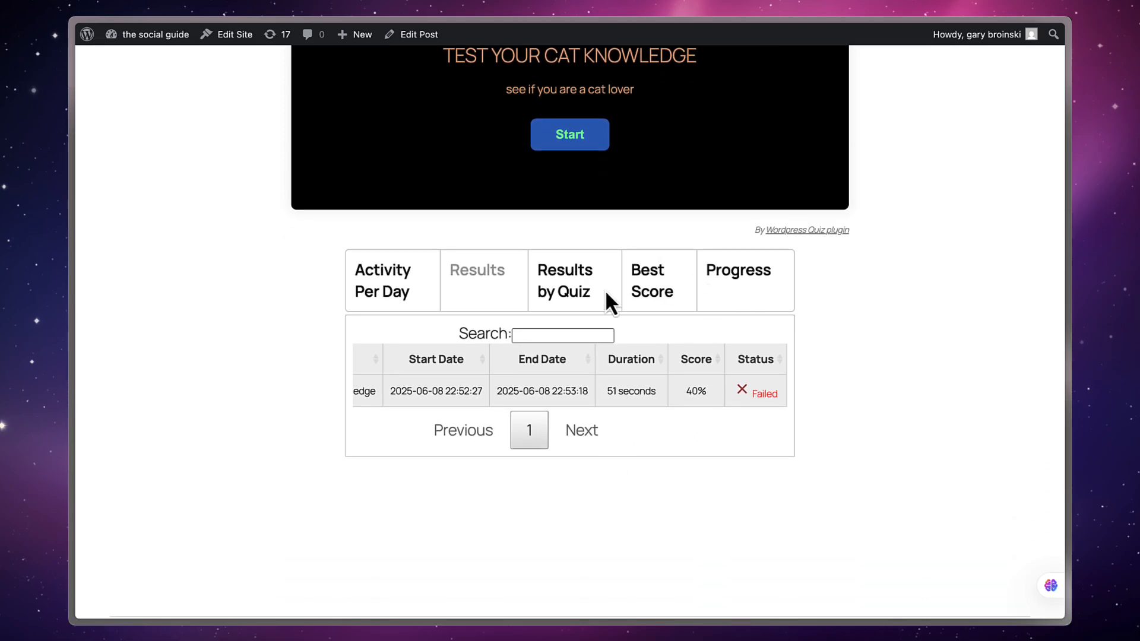
{"action": "scroll", "coordinate": [563, 349], "scroll_direction": "left", "scroll_amount": 5}
{"action": "scroll", "coordinate": [563, 349], "scroll_direction": "down", "scroll_amount": 1}
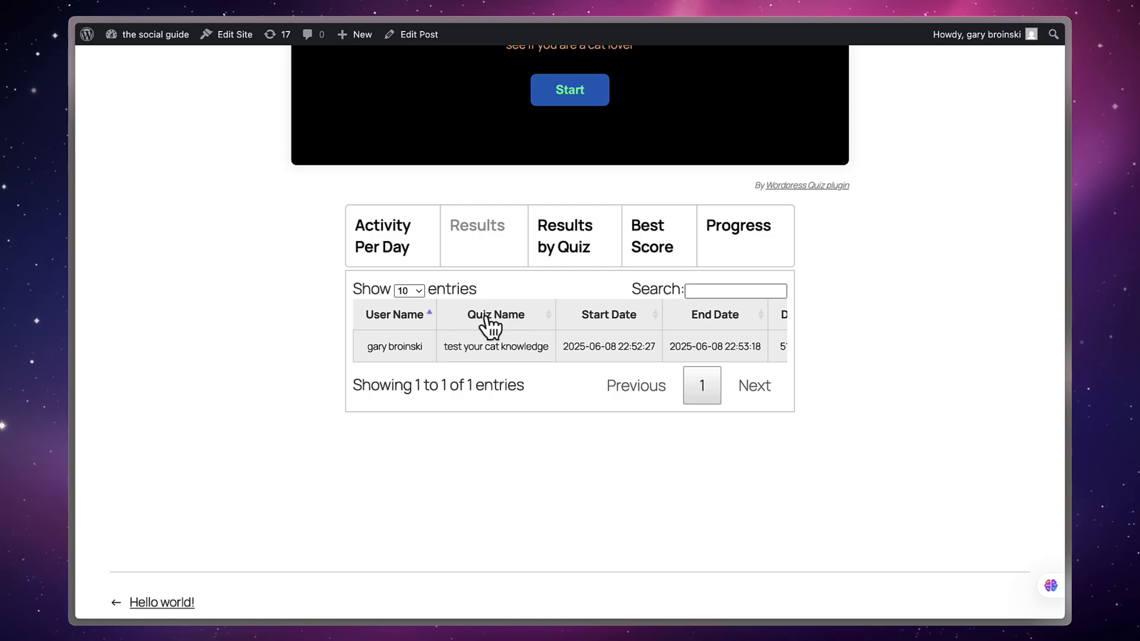
{"action": "scroll", "coordinate": [604, 324], "scroll_direction": "right", "scroll_amount": 2}
{"action": "scroll", "coordinate": [605, 323], "scroll_direction": "right", "scroll_amount": 5}
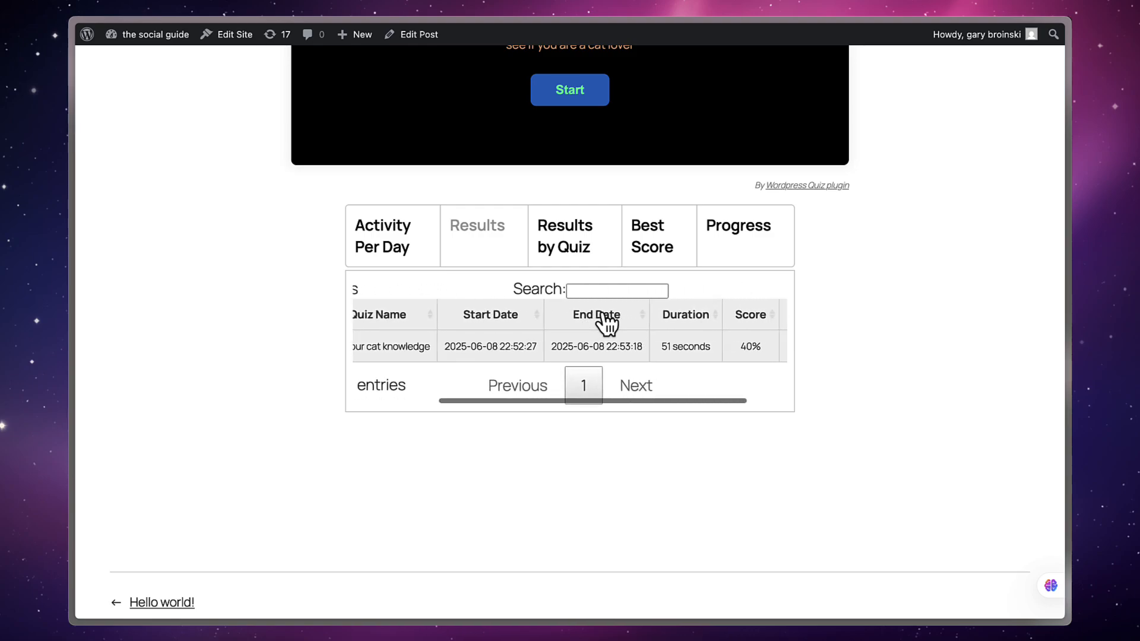
{"action": "scroll", "coordinate": [605, 323], "scroll_direction": "up", "scroll_amount": 8}
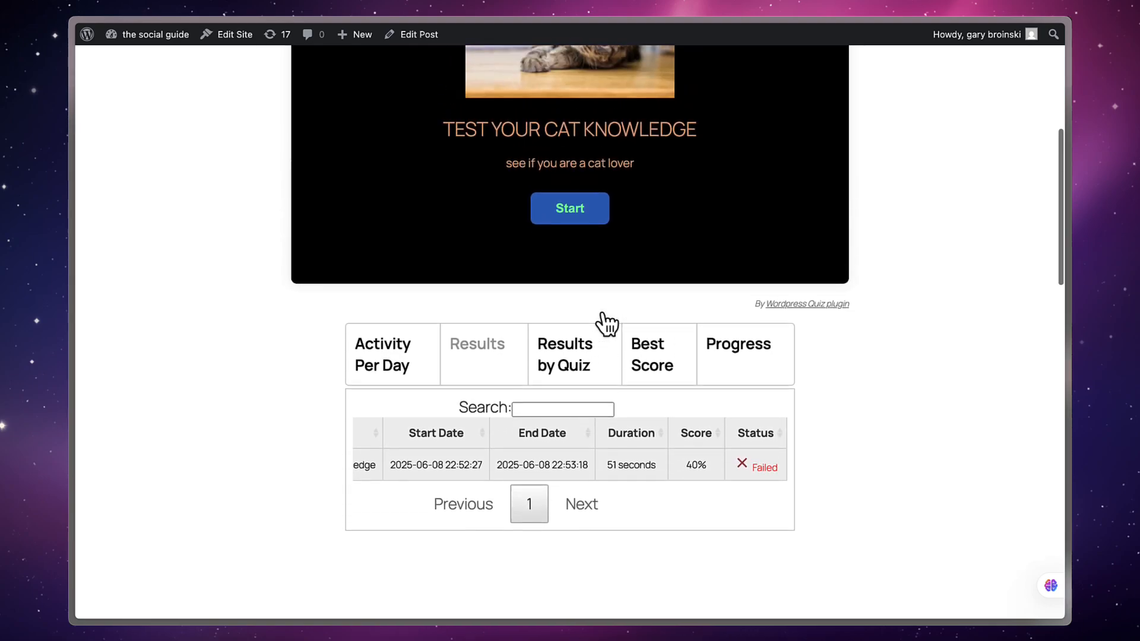